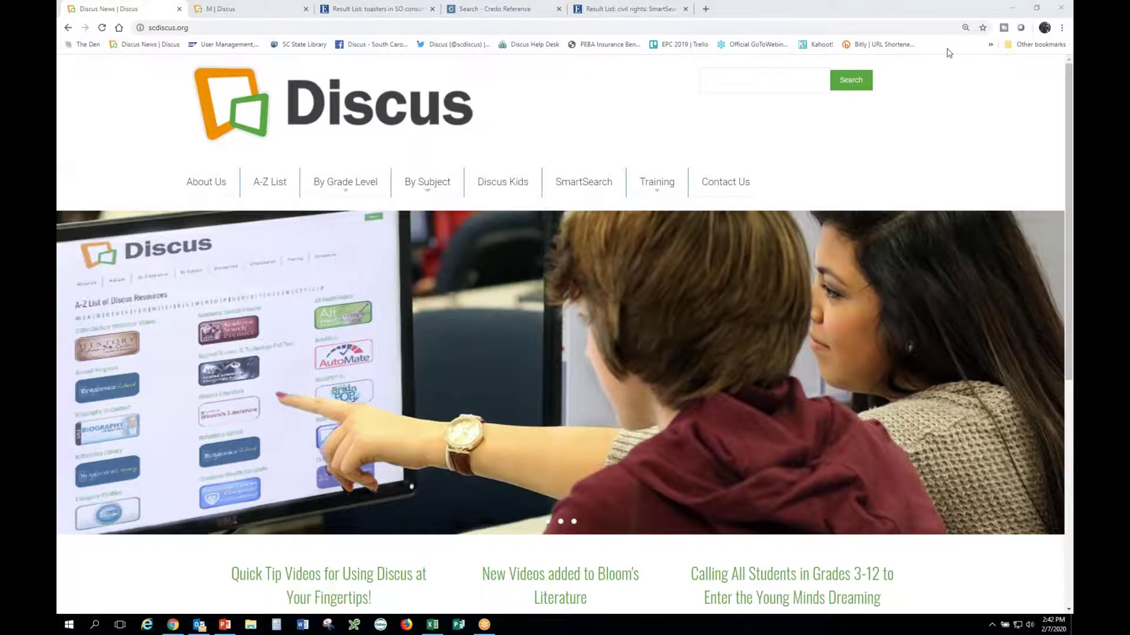
# - Reduce the browser page zoom to 100%
pyautogui.click(1062, 27)
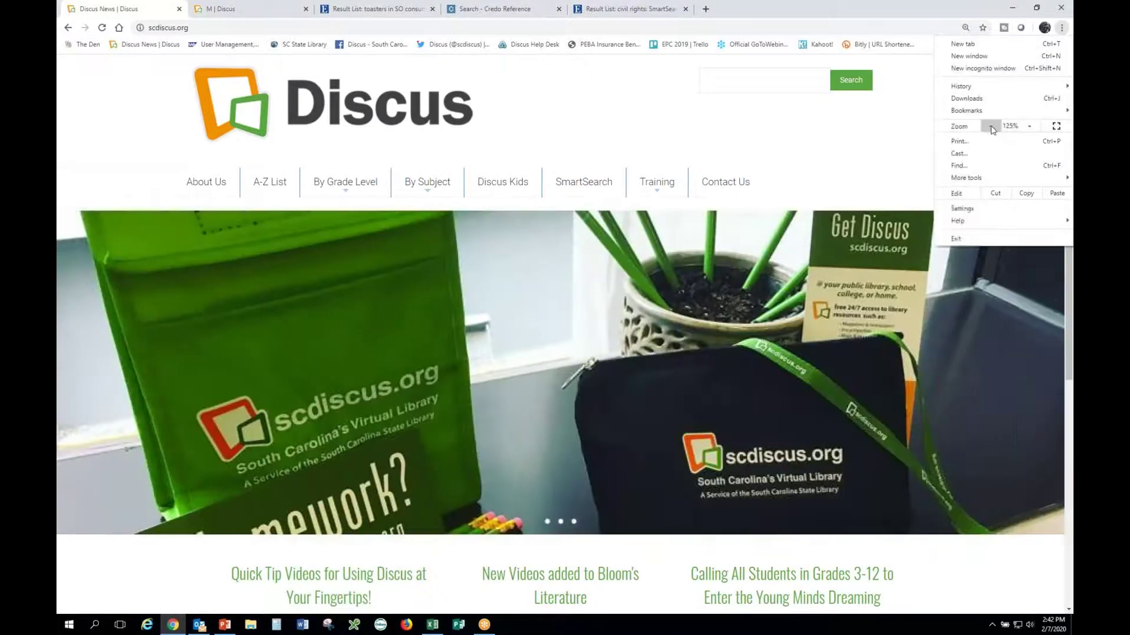
pyautogui.click(991, 128)
pyautogui.click(991, 127)
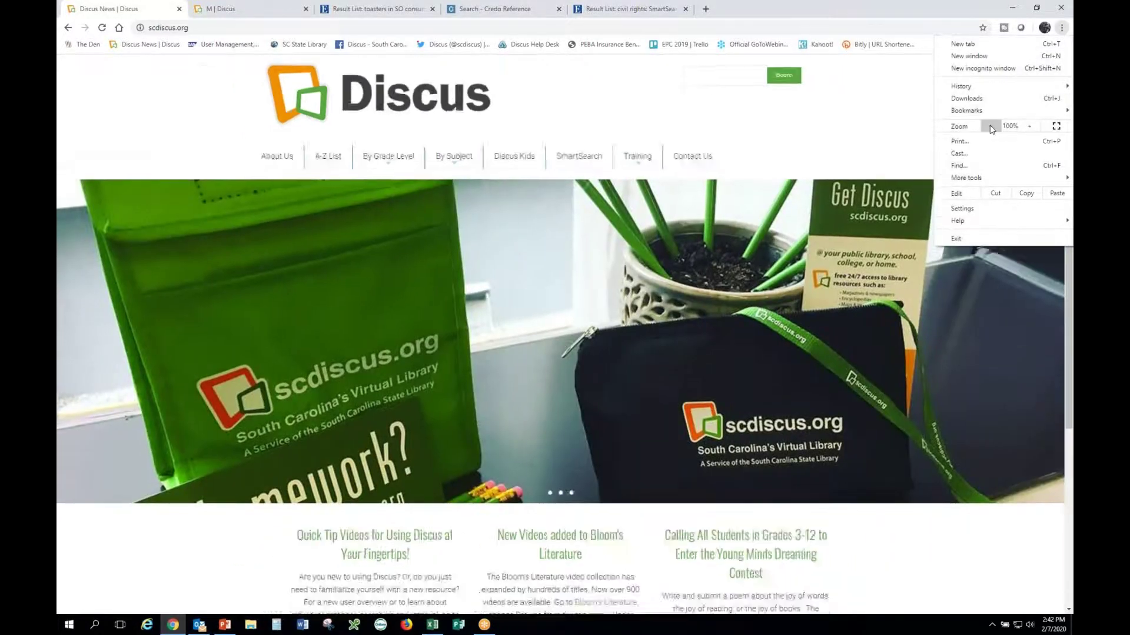
pyautogui.click(695, 103)
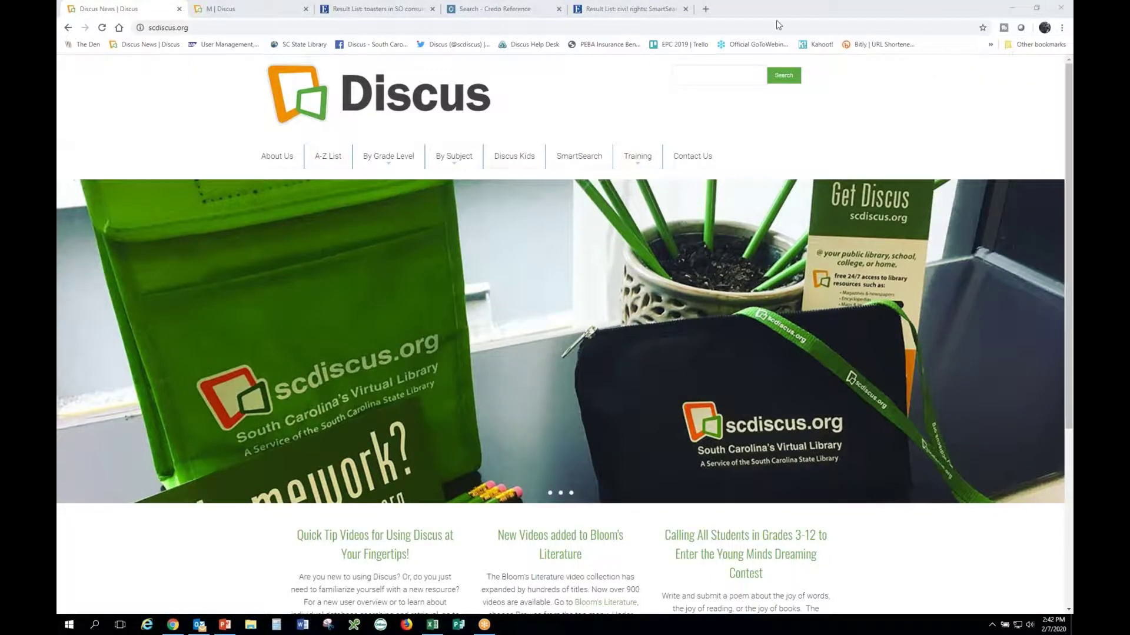
# - Open SmartSearch, search for "civil rights", and highlight the result count above the list
pyautogui.click(578, 158)
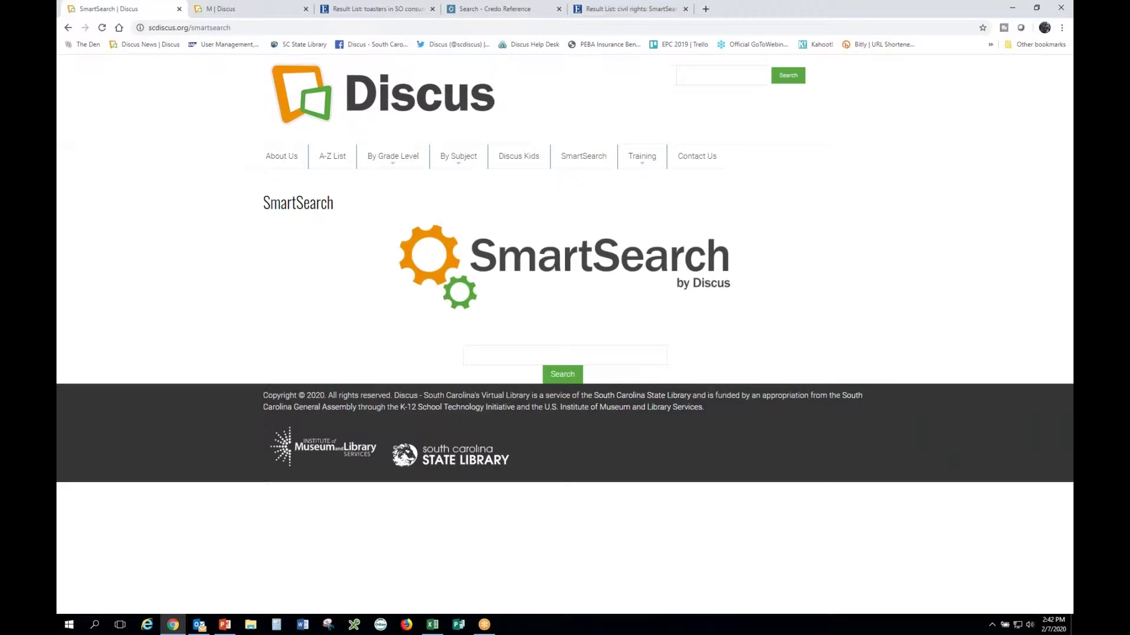
pyautogui.click(498, 356)
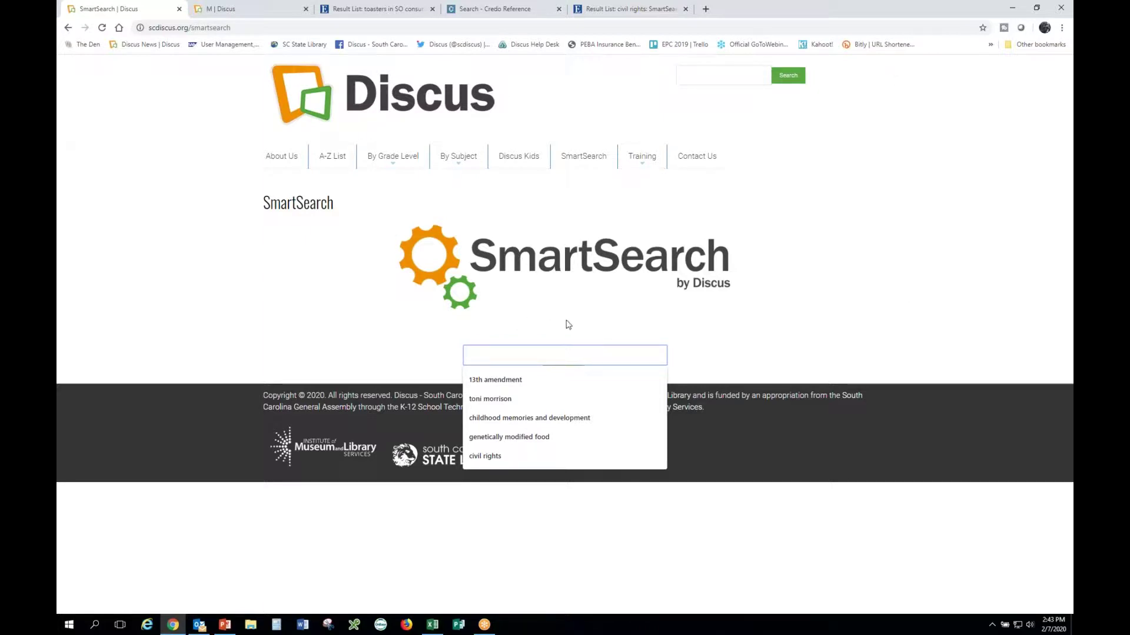
pyautogui.write('civil rights')
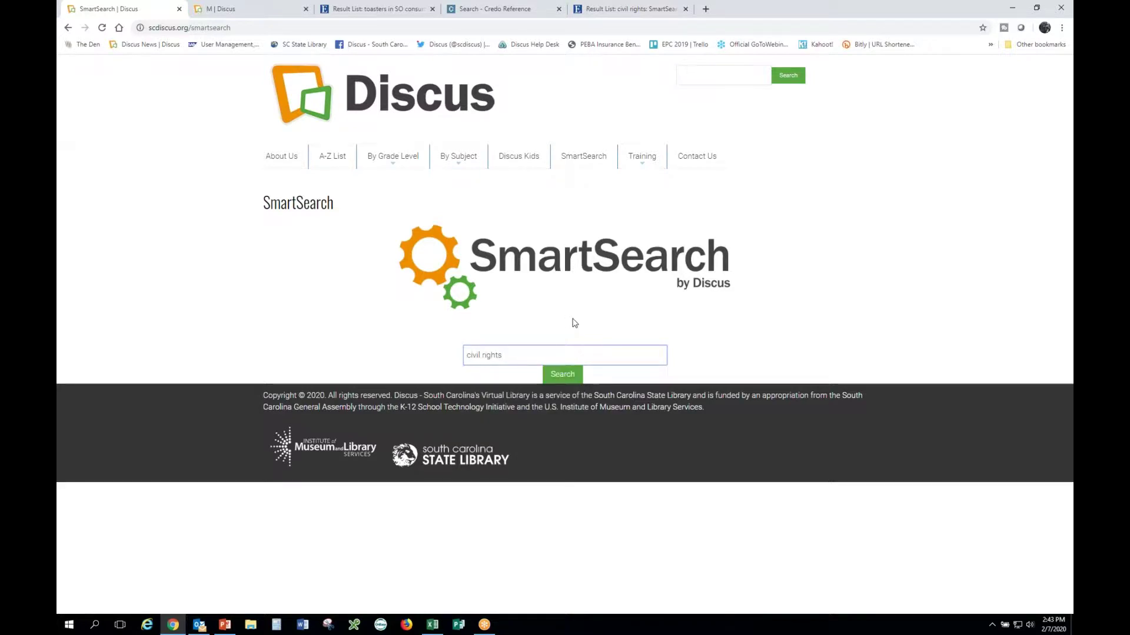
pyautogui.press('Return')
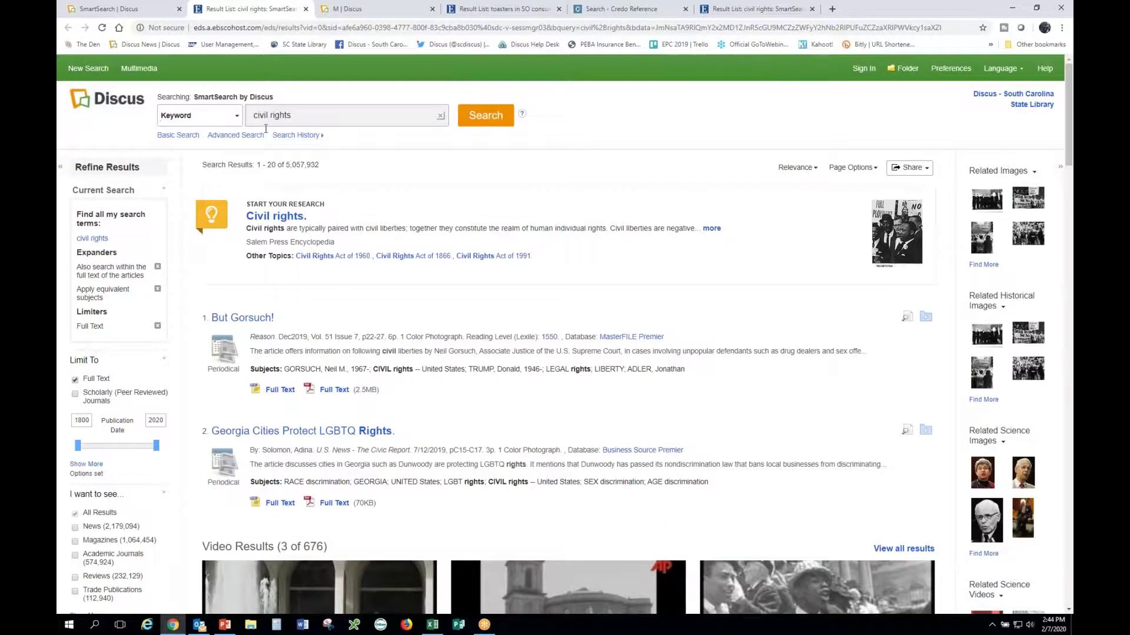
pyautogui.moveTo(205, 162); pyautogui.dragTo(329, 175)
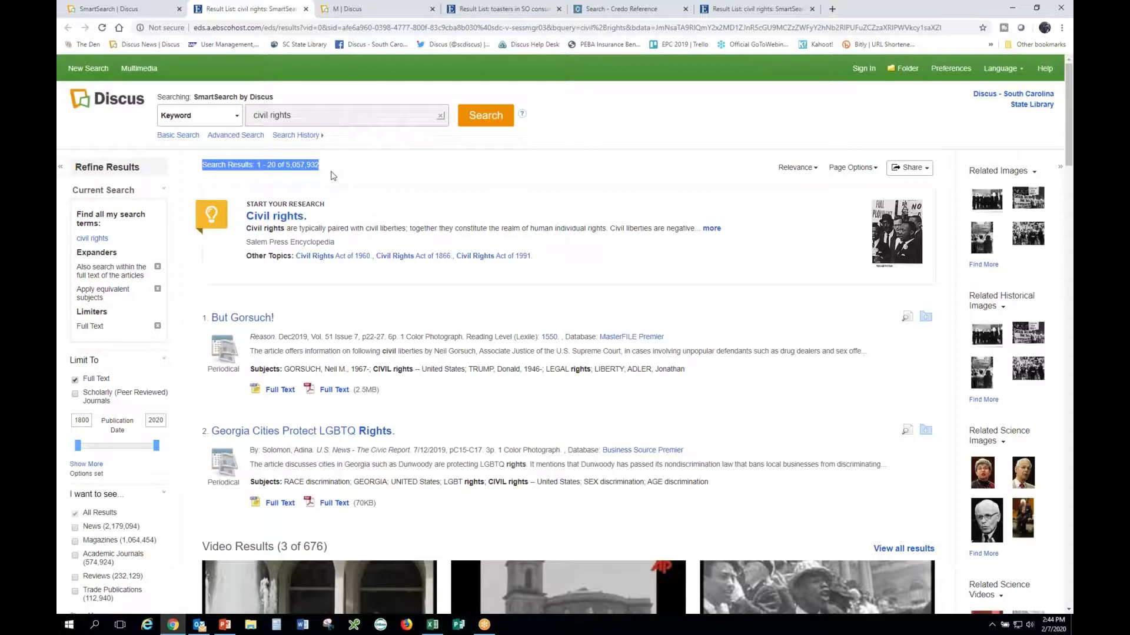
pyautogui.click(333, 176)
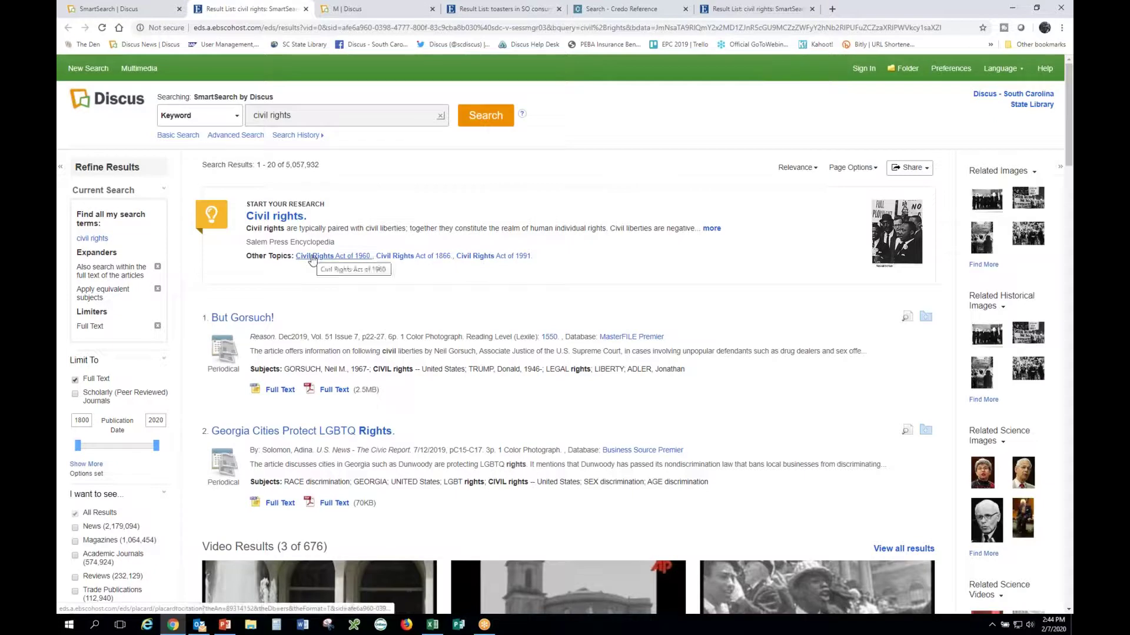
# - Open the "Civil rights" research starter article and read through it down to the bibliography
pyautogui.click(283, 222)
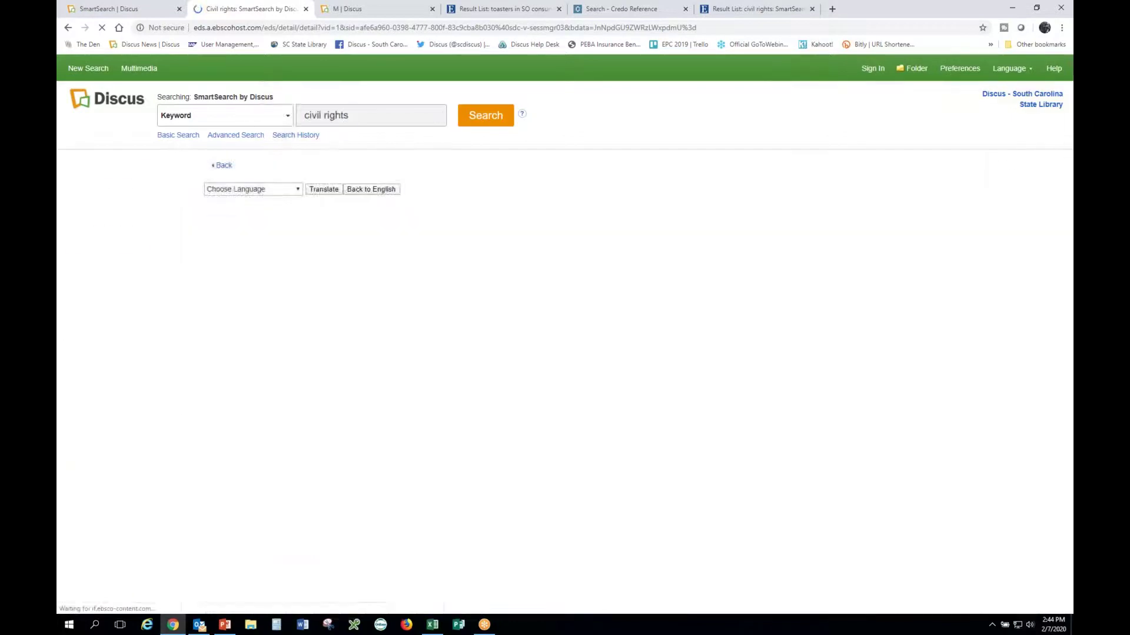
pyautogui.scroll(-4, 410, 404)
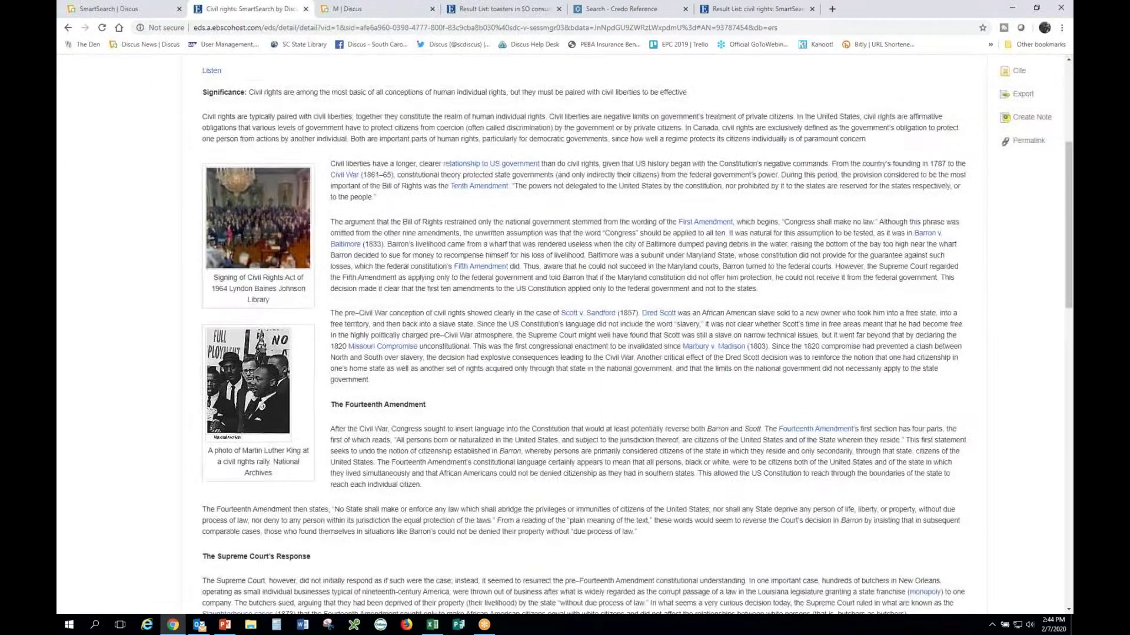
pyautogui.scroll(-1, 565, 335)
pyautogui.scroll(-1, 565, 334)
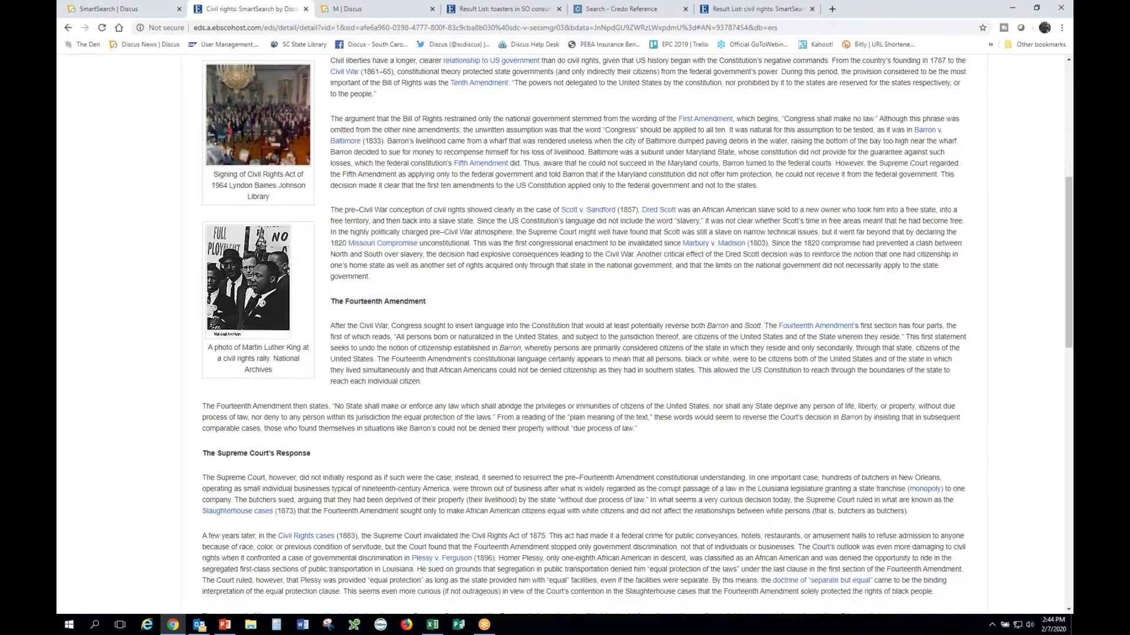
pyautogui.scroll(-3, 565, 335)
pyautogui.scroll(-4, 565, 334)
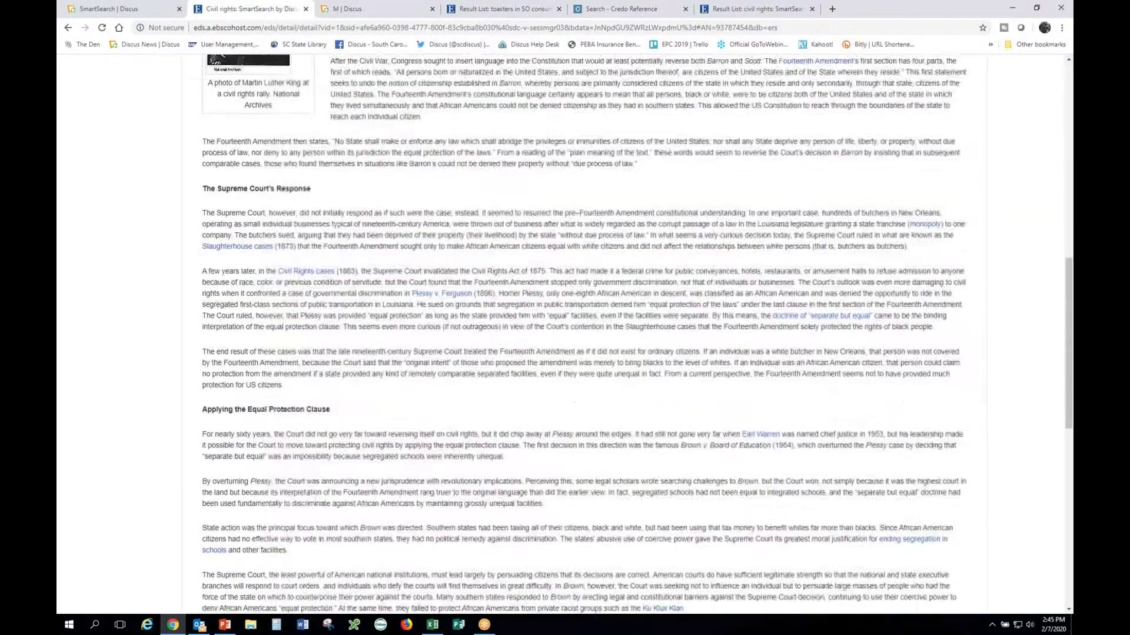
pyautogui.scroll(-4, 565, 335)
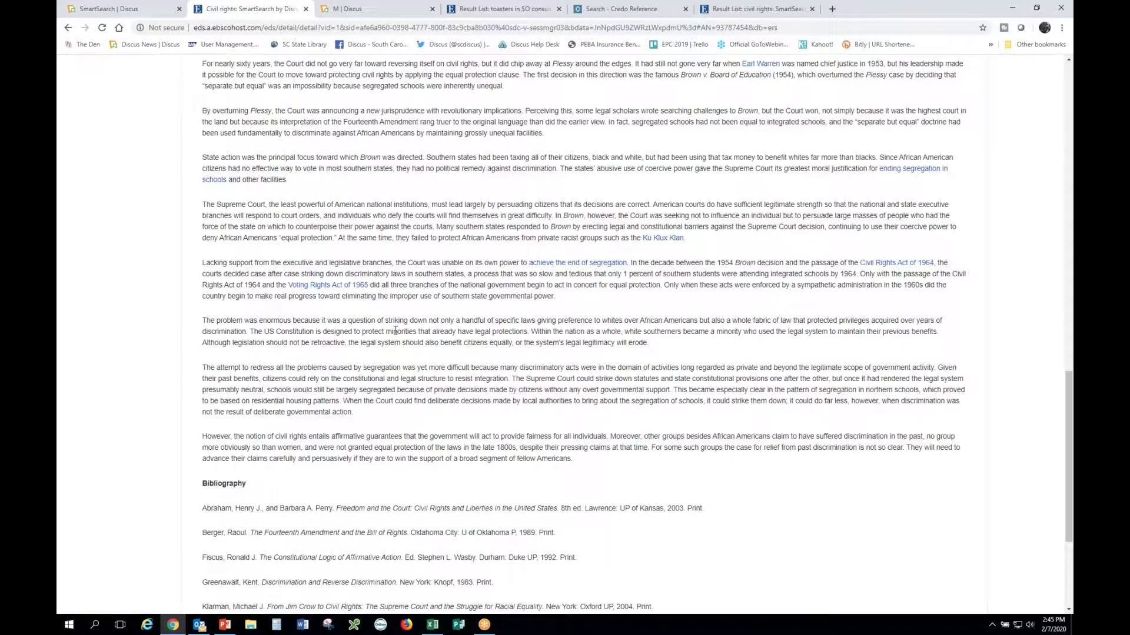
# - Highlight "Plessy" and "Brown v. Board of Education" under "Applying the Equal Protection Clause", and return to the result list
pyautogui.scroll(3, 396, 331)
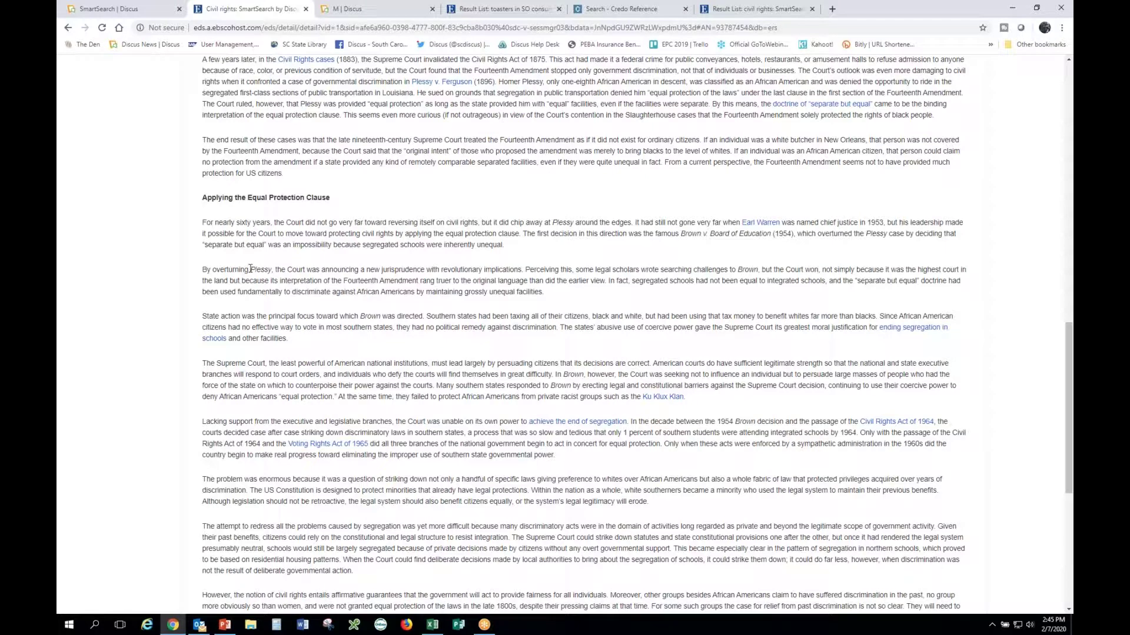
pyautogui.moveTo(250, 269); pyautogui.dragTo(286, 270)
pyautogui.moveTo(682, 234); pyautogui.dragTo(774, 234)
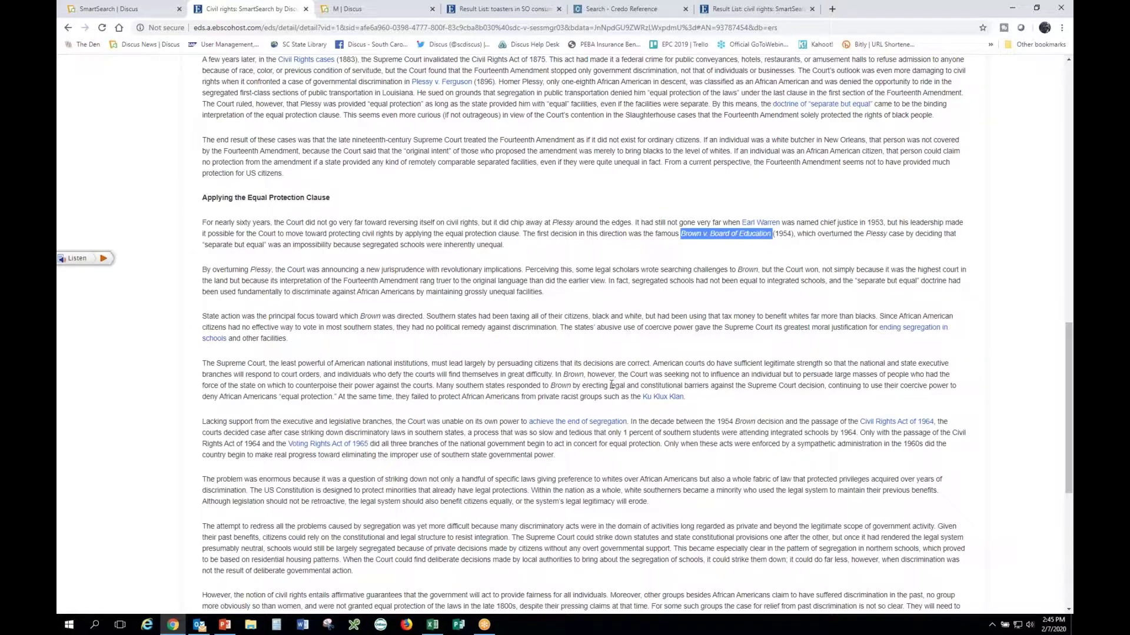
pyautogui.click(517, 290)
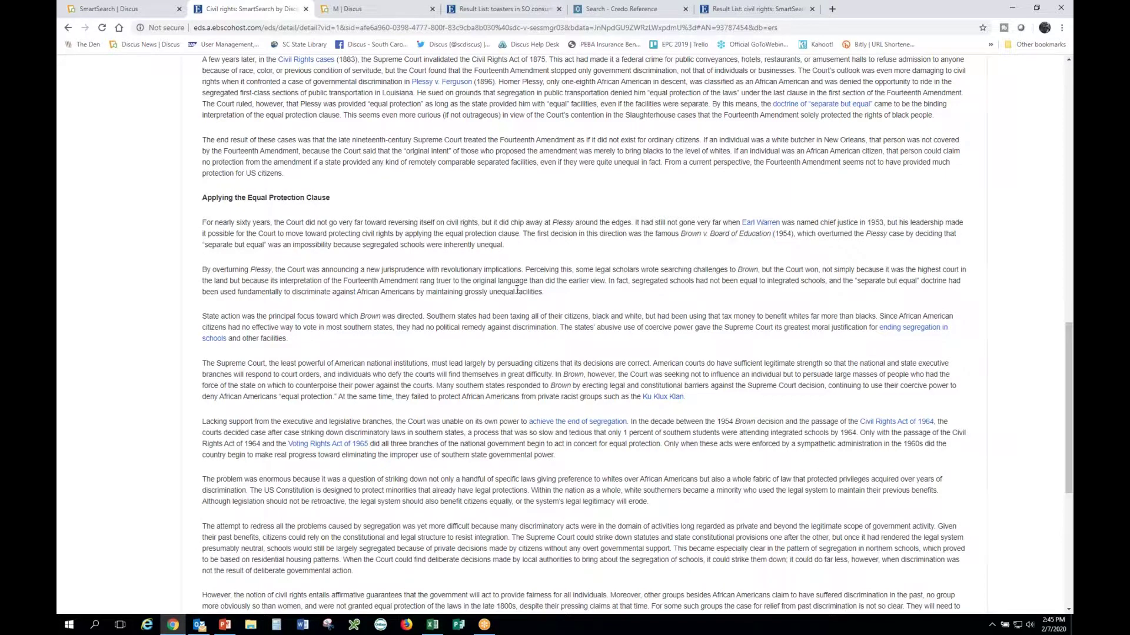
pyautogui.scroll(15, 517, 289)
pyautogui.scroll(4, 518, 289)
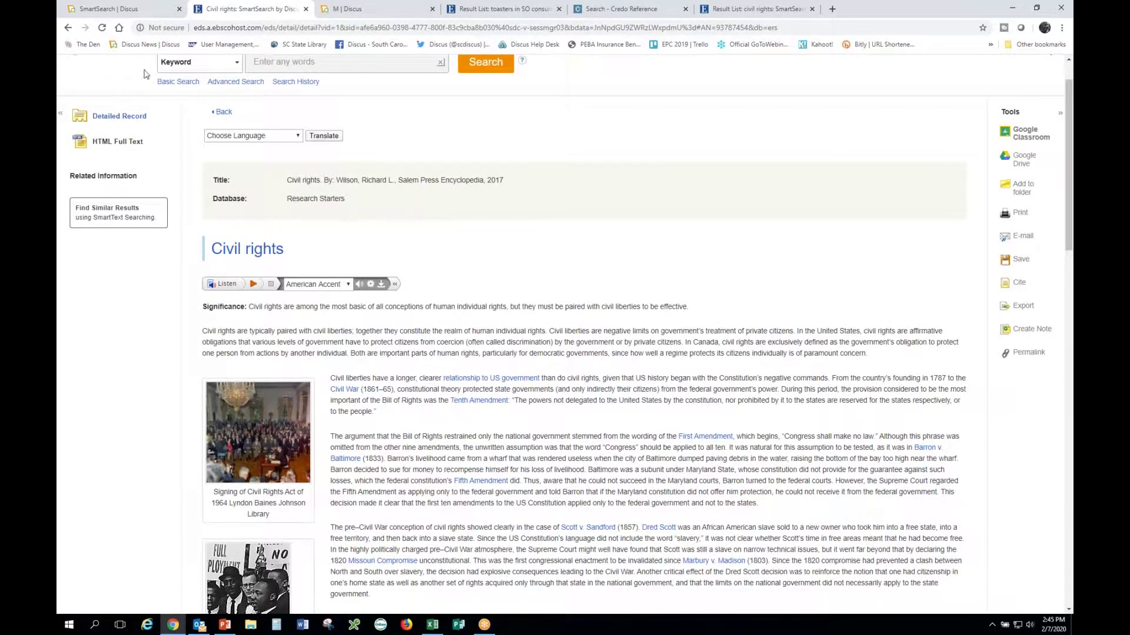
pyautogui.click(67, 28)
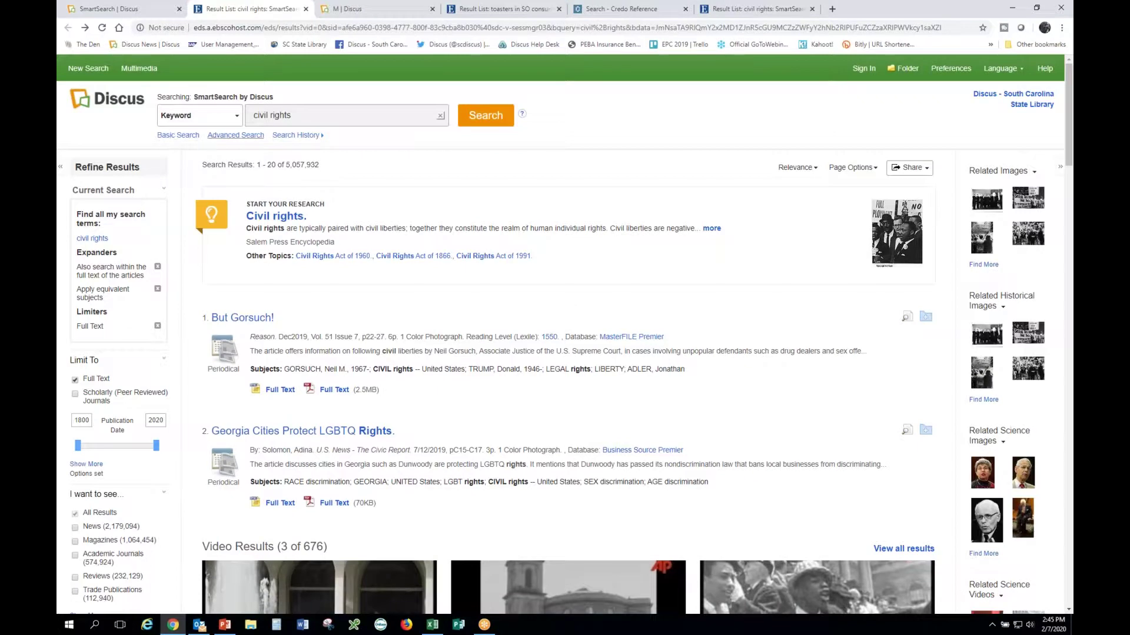
# - Rerun the "civil rights" search as a Subject search instead of Keyword, and highlight the new result total
pyautogui.moveTo(233, 165); pyautogui.dragTo(333, 181)
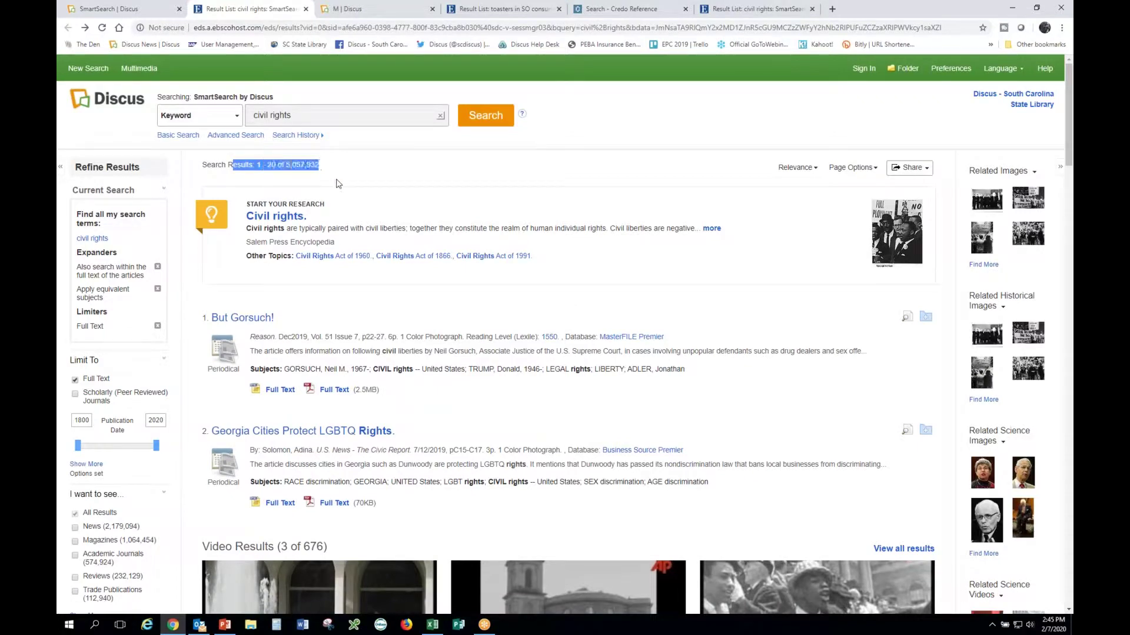
pyautogui.click(332, 175)
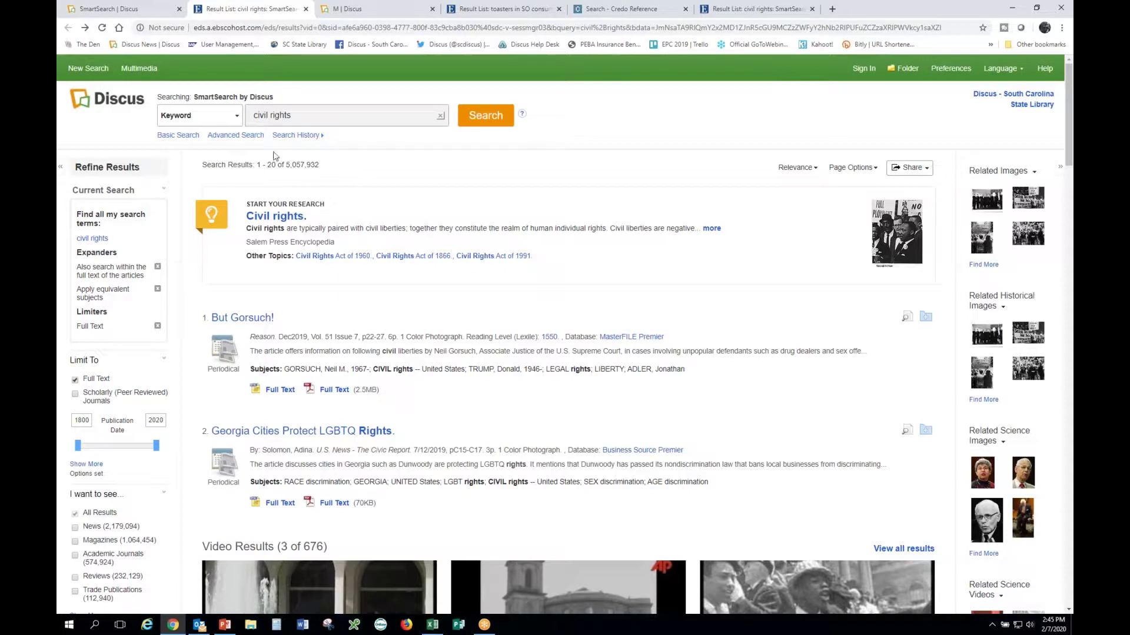
pyautogui.click(236, 121)
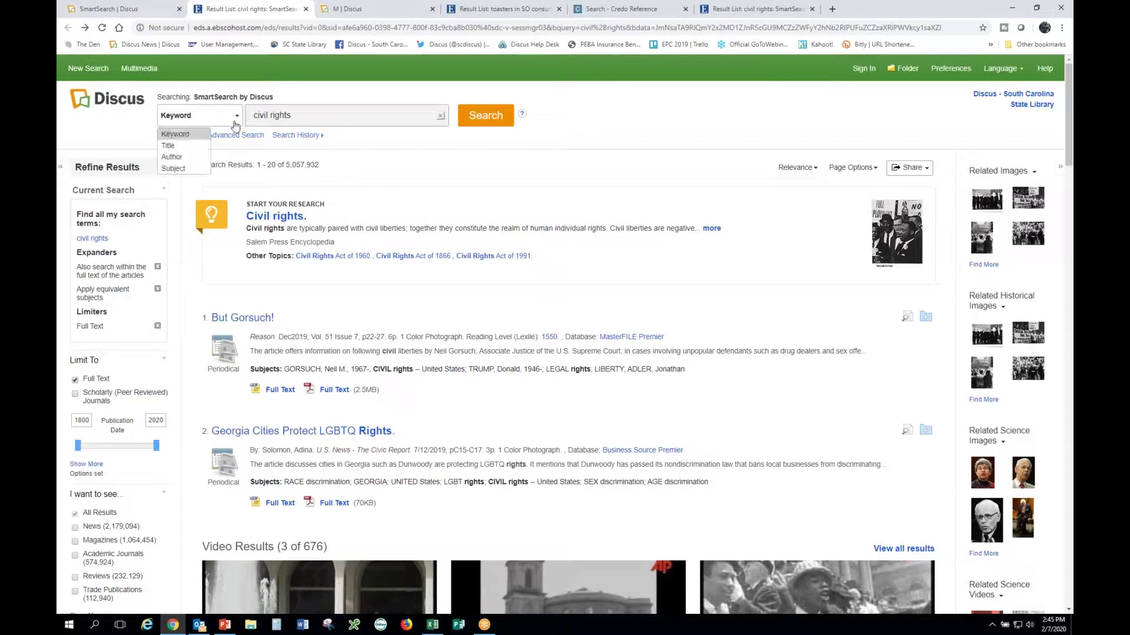
pyautogui.click(196, 168)
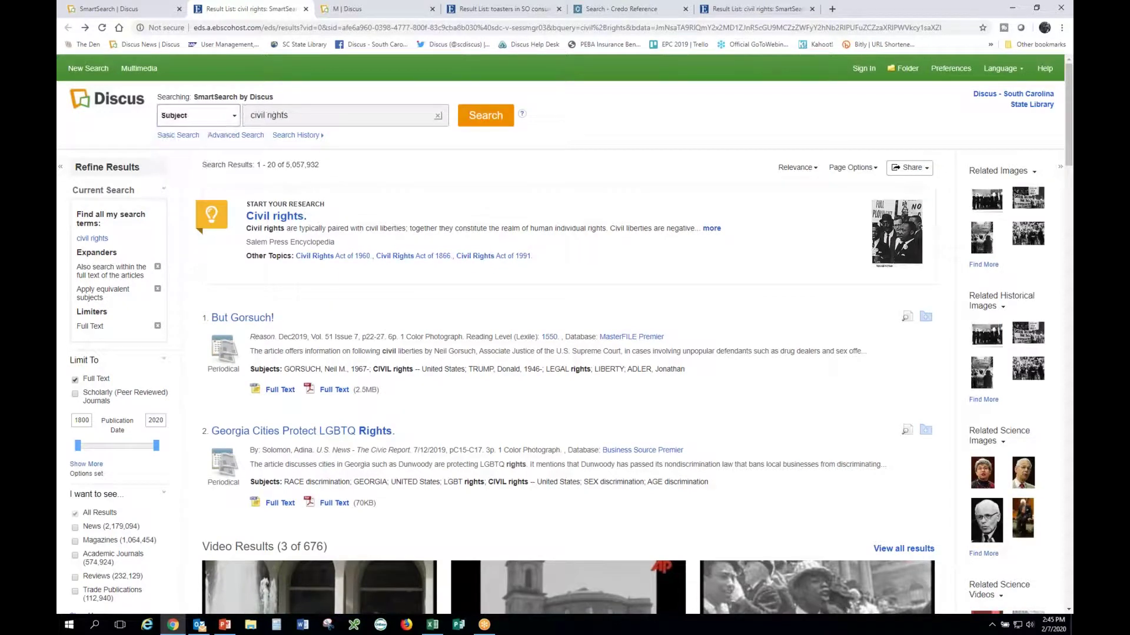
pyautogui.click(486, 117)
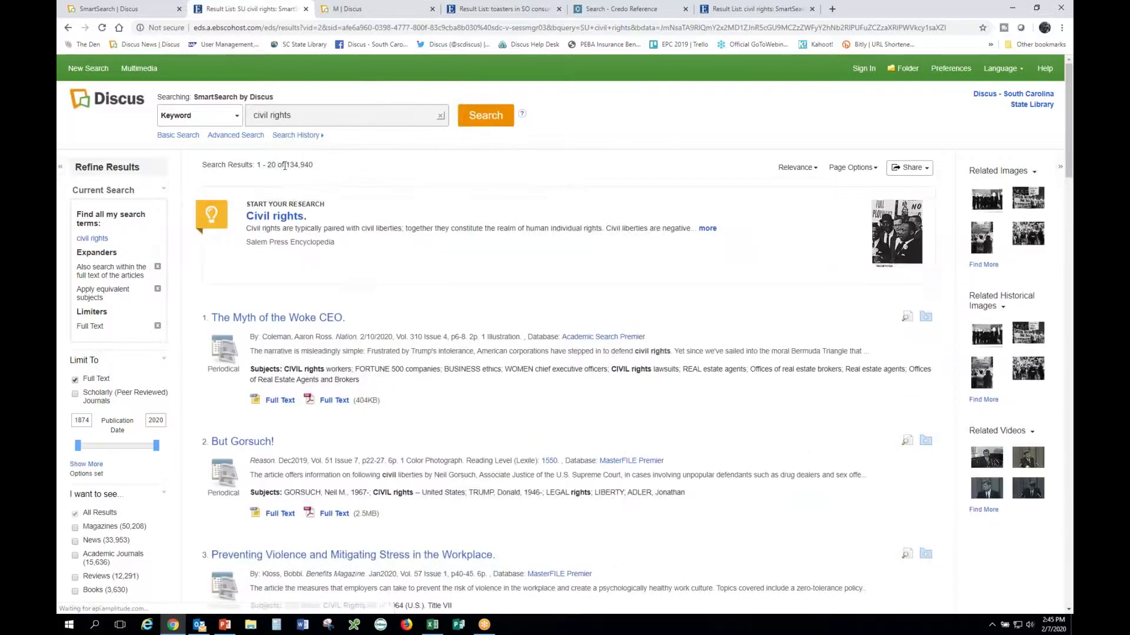
pyautogui.moveTo(286, 165); pyautogui.dragTo(314, 166)
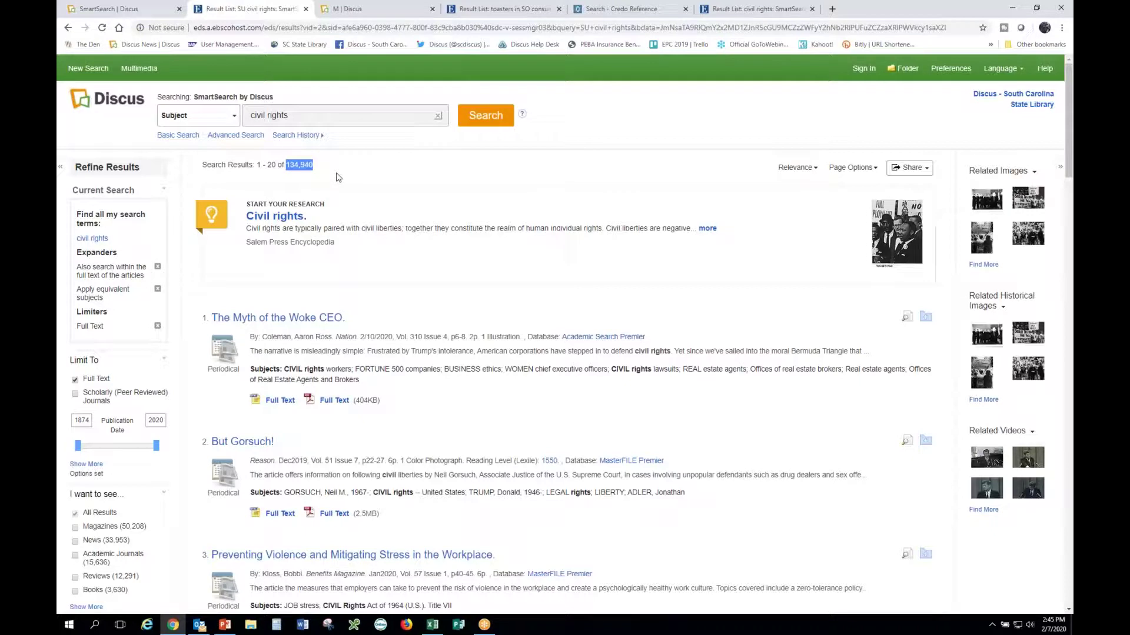
pyautogui.click(363, 298)
# - Highlight the "CIVIL rights" subject terms in the first and third results, and the result total again
pyautogui.scroll(-1, 363, 306)
pyautogui.scroll(-1, 299, 275)
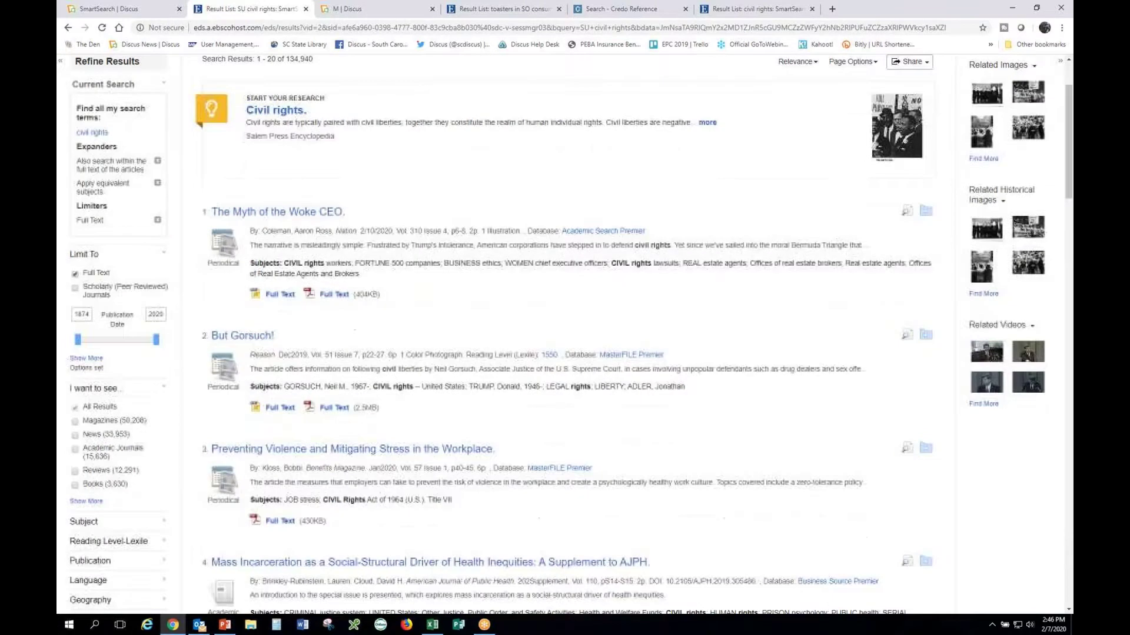
pyautogui.moveTo(285, 263); pyautogui.dragTo(326, 264)
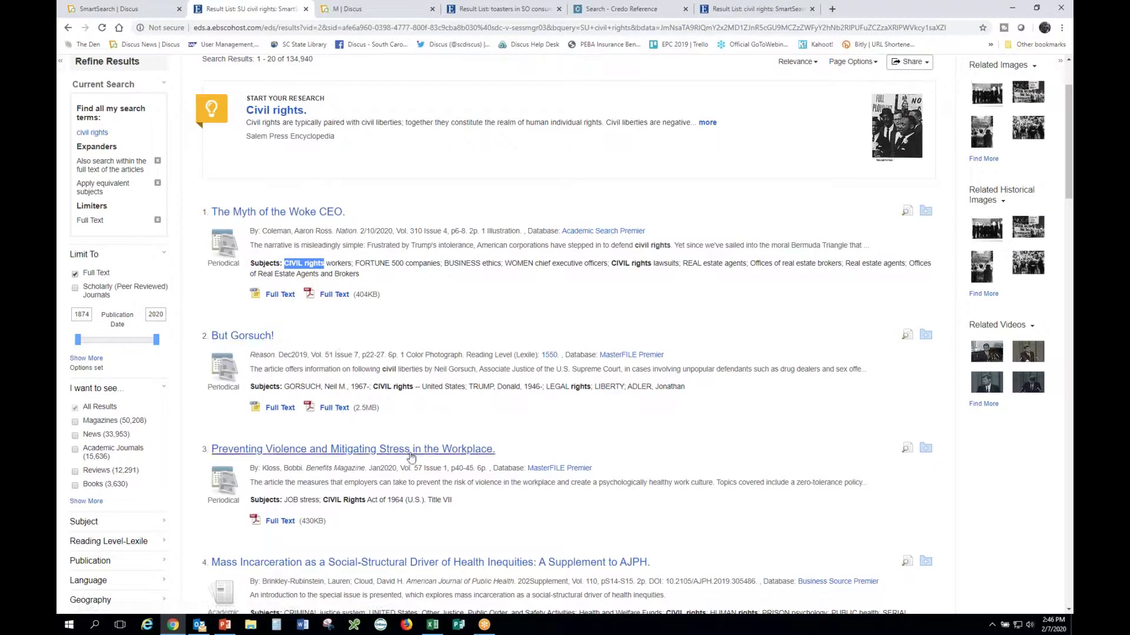
pyautogui.moveTo(323, 499); pyautogui.dragTo(365, 500)
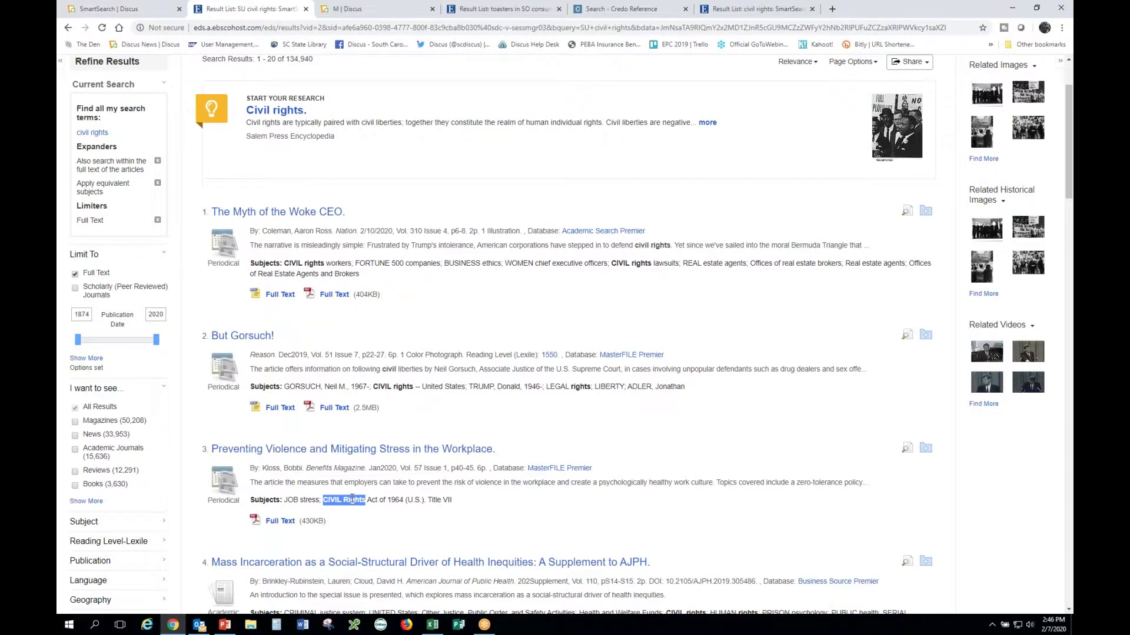
pyautogui.scroll(3, 353, 496)
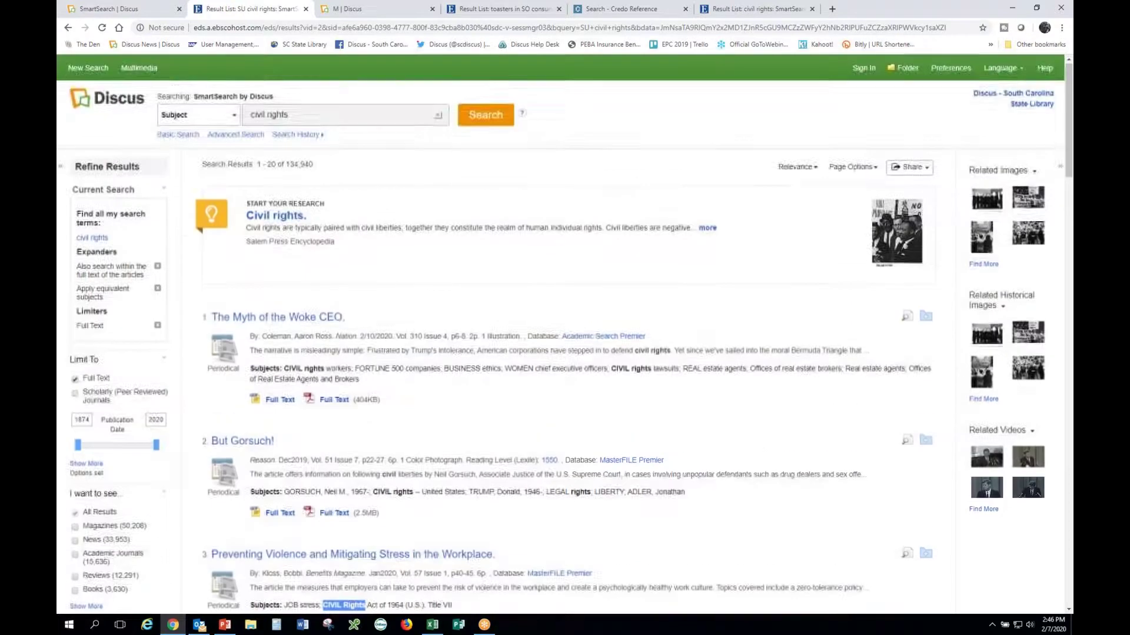
pyautogui.moveTo(284, 165); pyautogui.dragTo(335, 171)
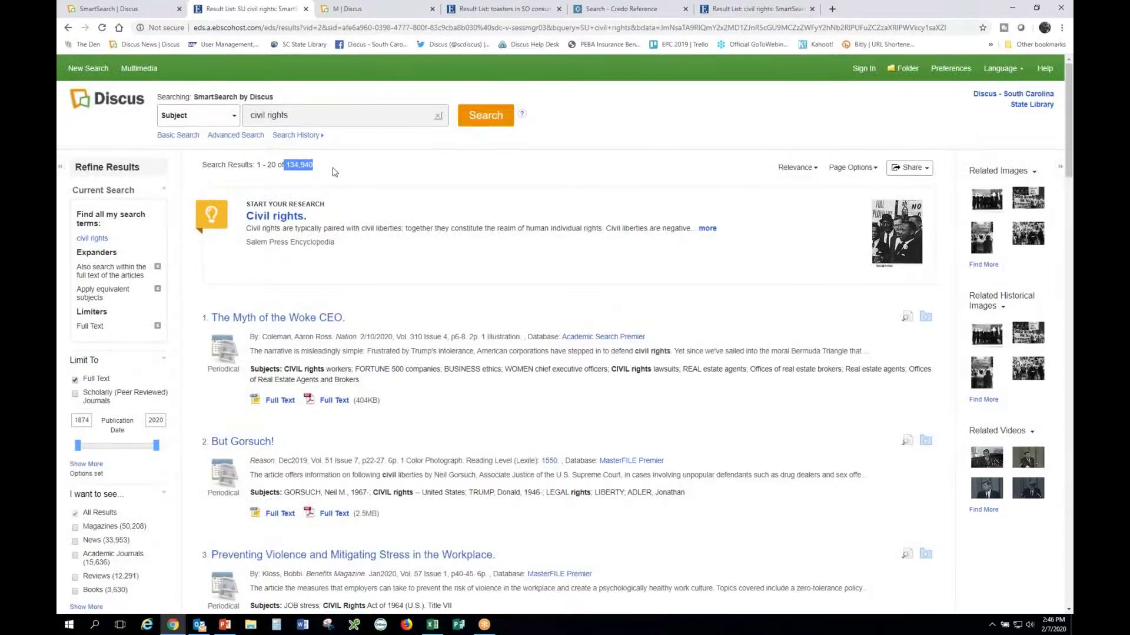
pyautogui.click(334, 171)
# - Examine the filters for refining the results, from publication date and source types down to the content providers
pyautogui.scroll(-1, 175, 216)
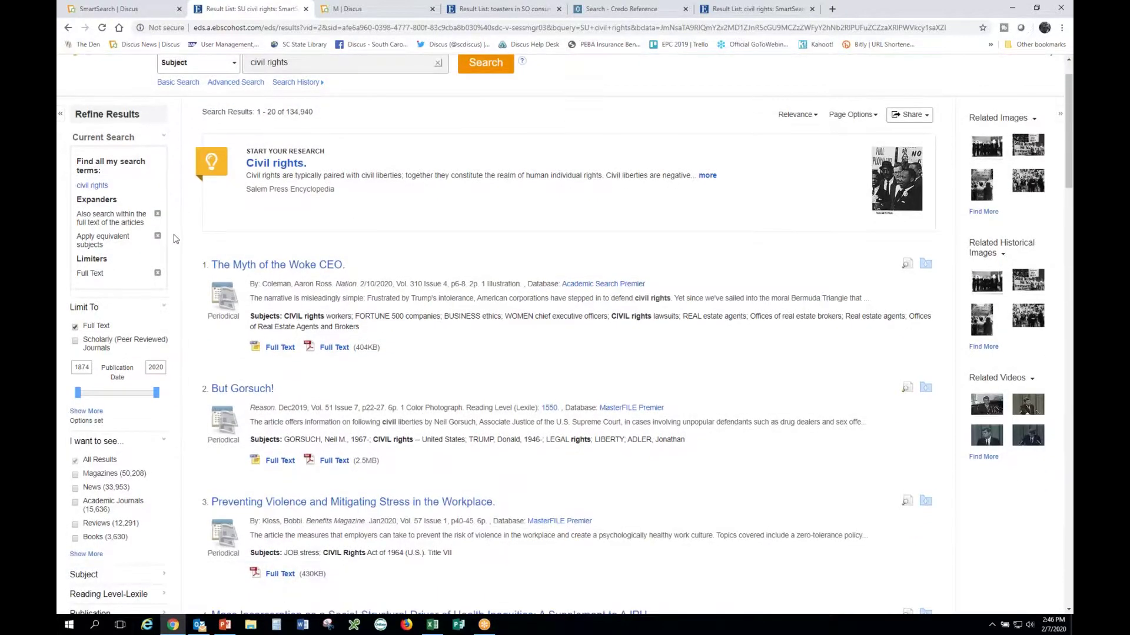
pyautogui.scroll(-1, 174, 356)
pyautogui.scroll(-3, 174, 358)
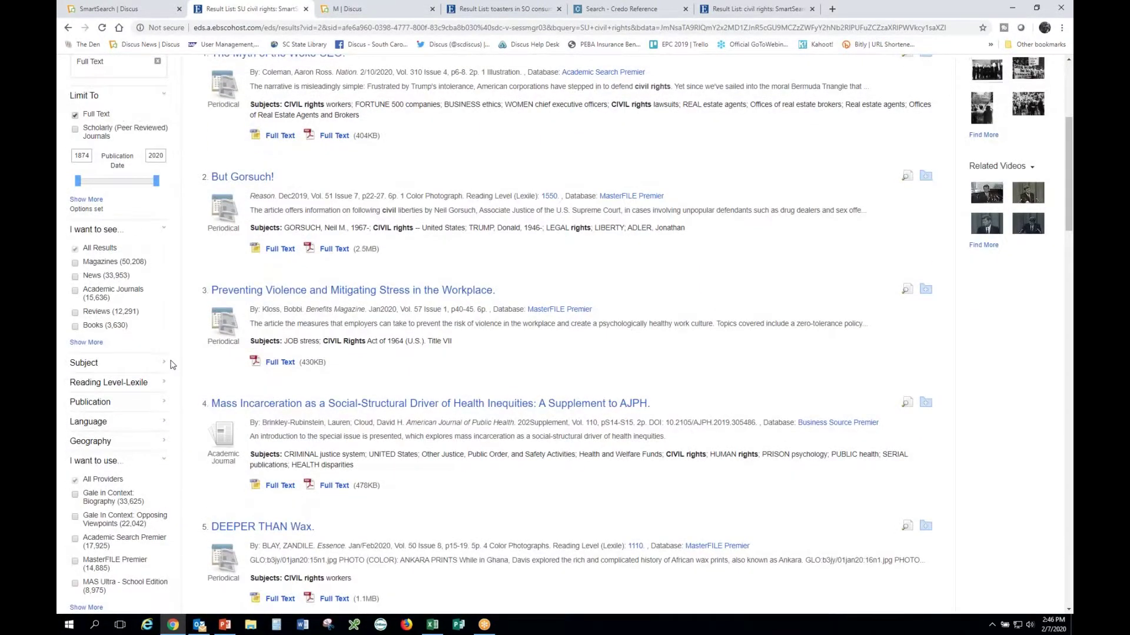
pyautogui.scroll(-1, 170, 364)
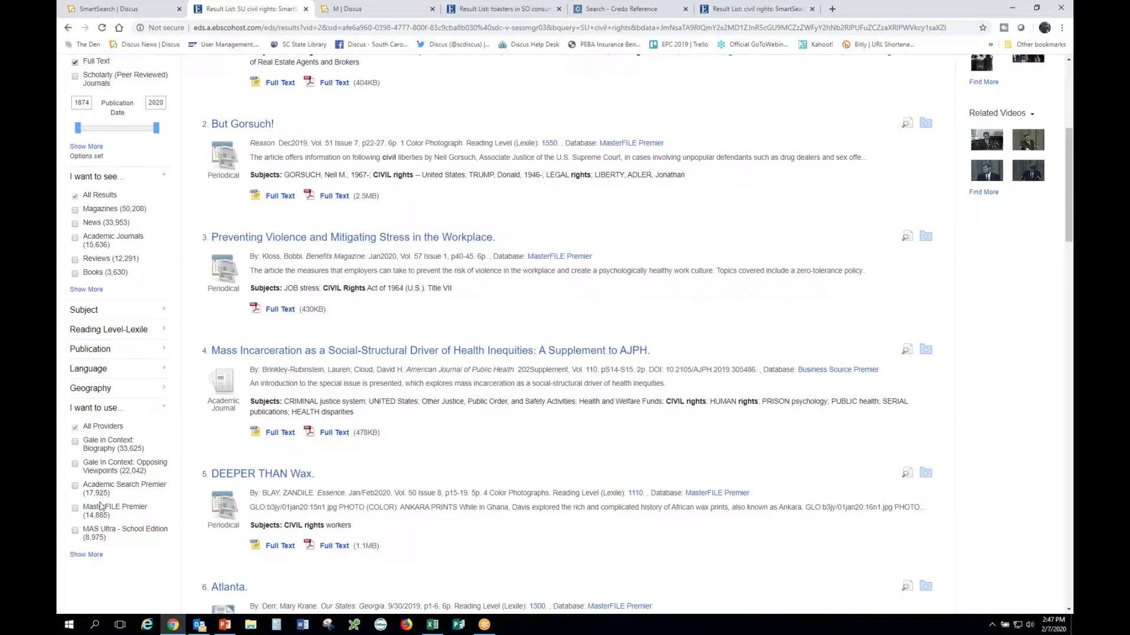
pyautogui.moveTo(139, 410); pyautogui.dragTo(141, 466)
pyautogui.scroll(2, 127, 427)
pyautogui.scroll(1, 127, 424)
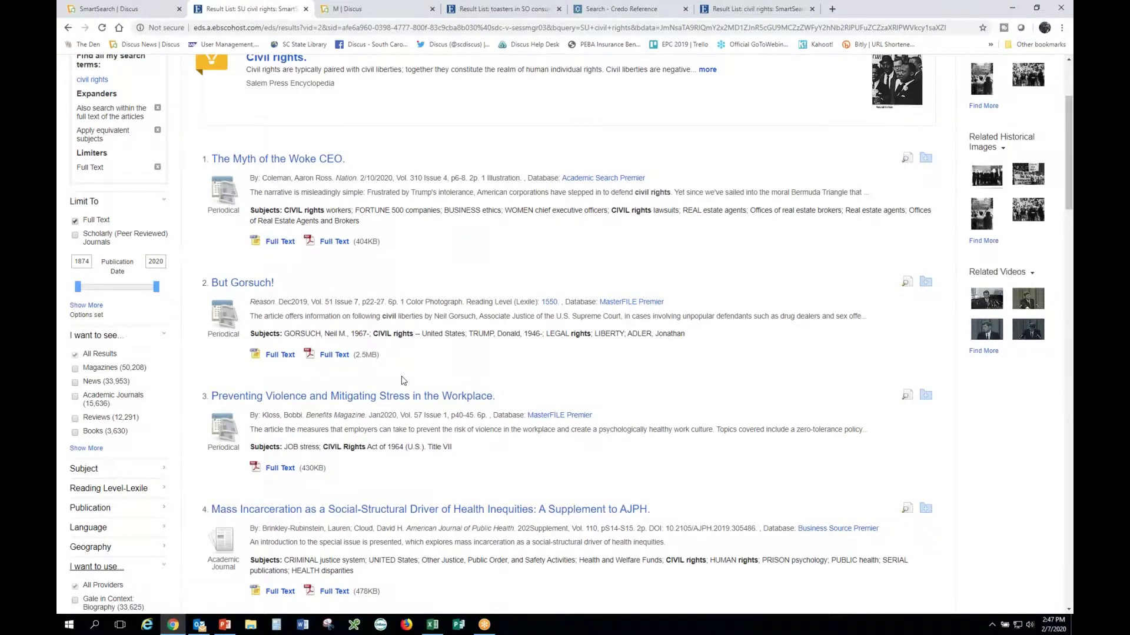
pyautogui.scroll(2, 404, 380)
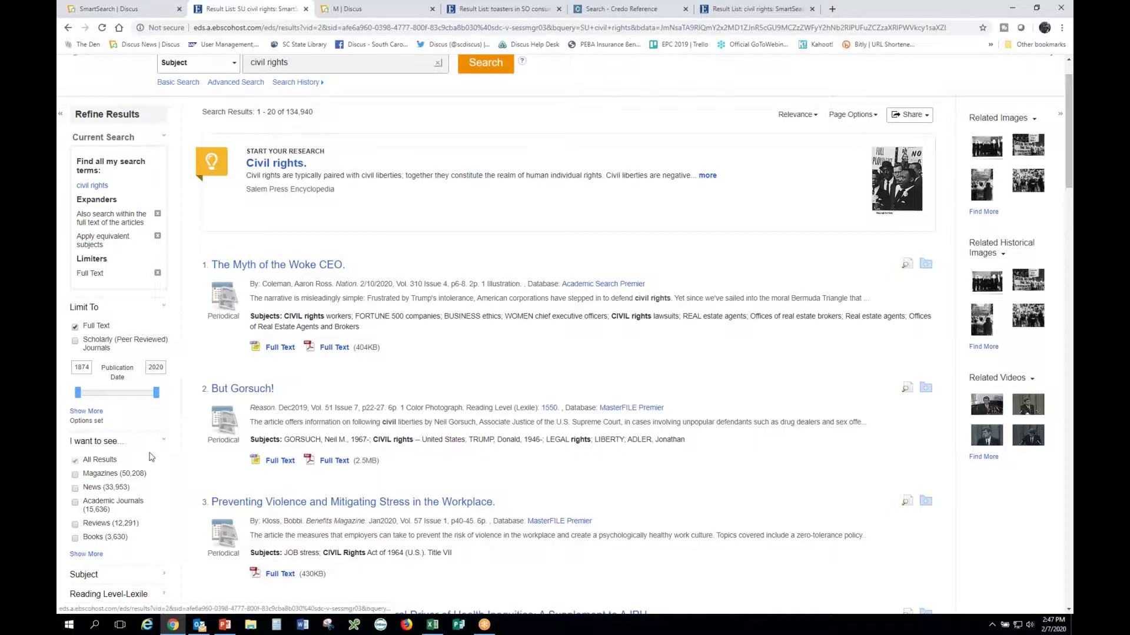
# - Highlight the "I want to see" heading above the source type filters
pyautogui.scroll(-2, 151, 458)
pyautogui.scroll(-2, 151, 458)
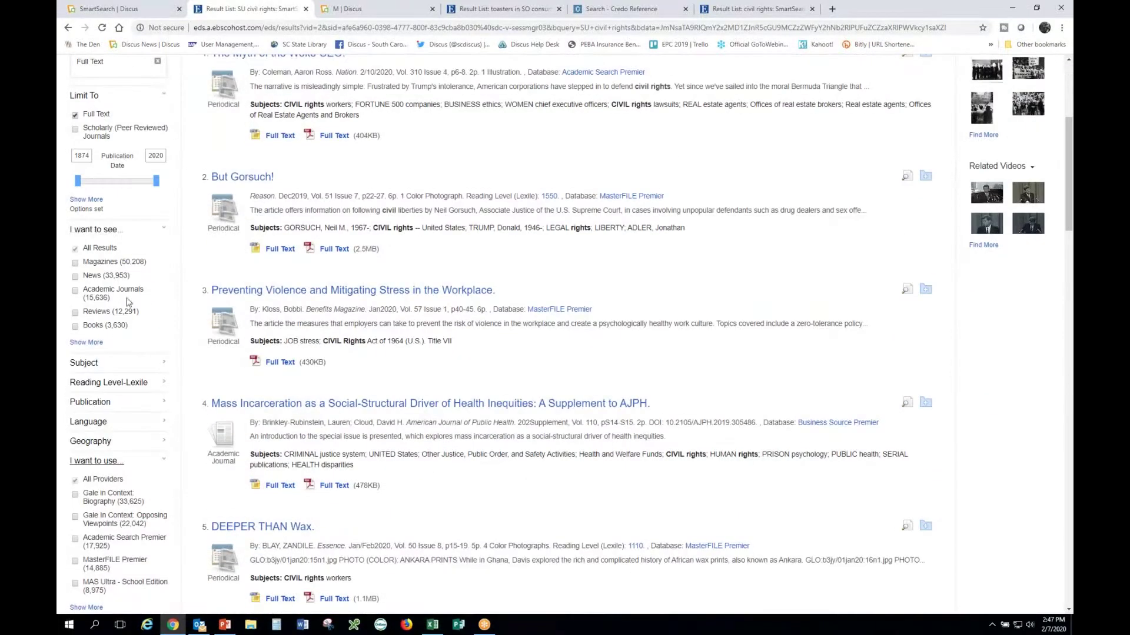
pyautogui.tripleClick(121, 228)
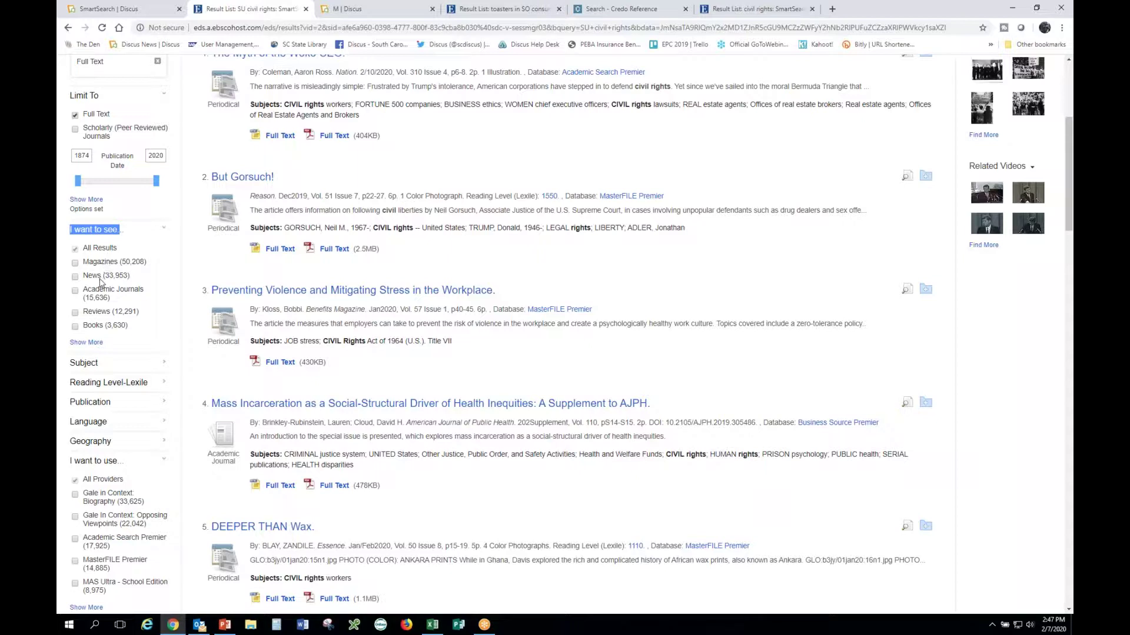
# - Limit the civil rights results to eBooks from the full list of source types, and highlight the result total
pyautogui.click(73, 344)
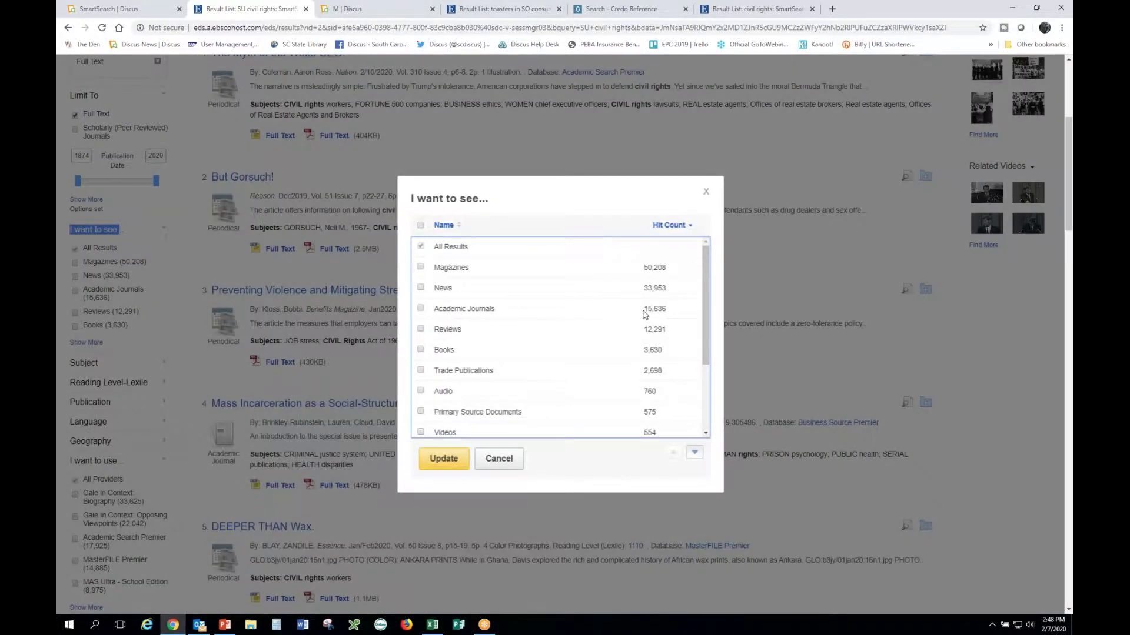
pyautogui.moveTo(706, 312); pyautogui.dragTo(709, 385)
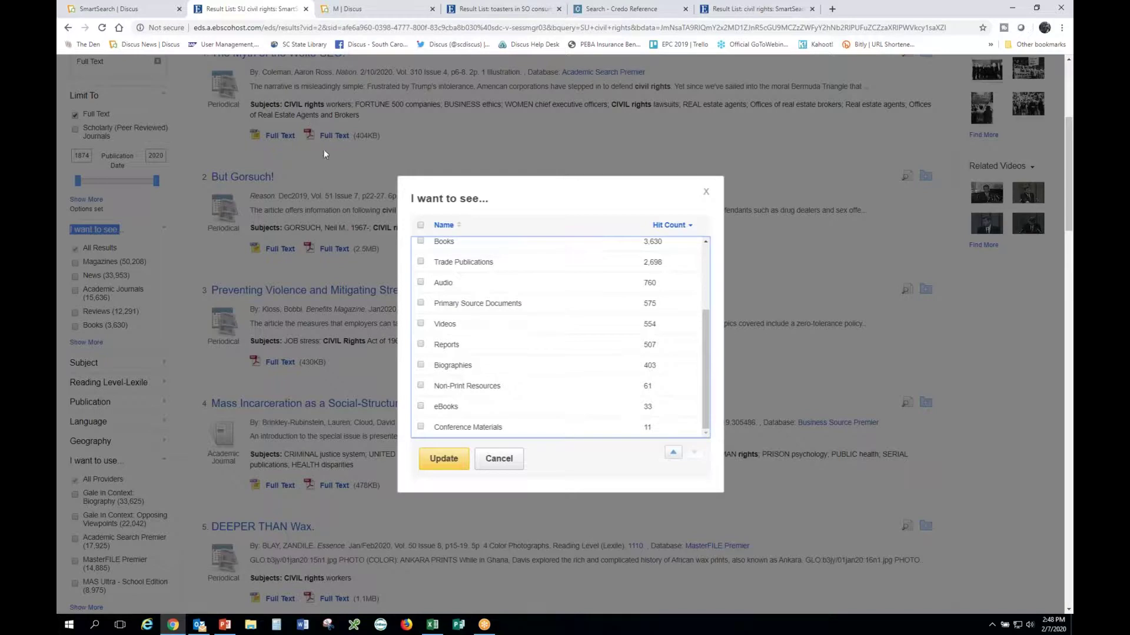
pyautogui.click(421, 407)
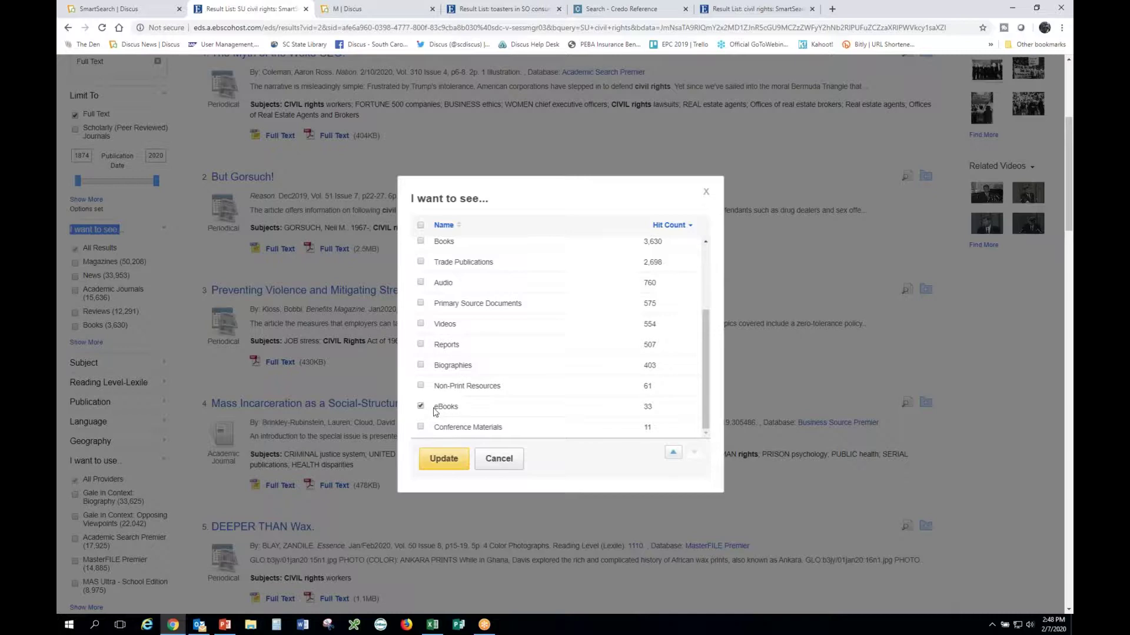
pyautogui.click(442, 462)
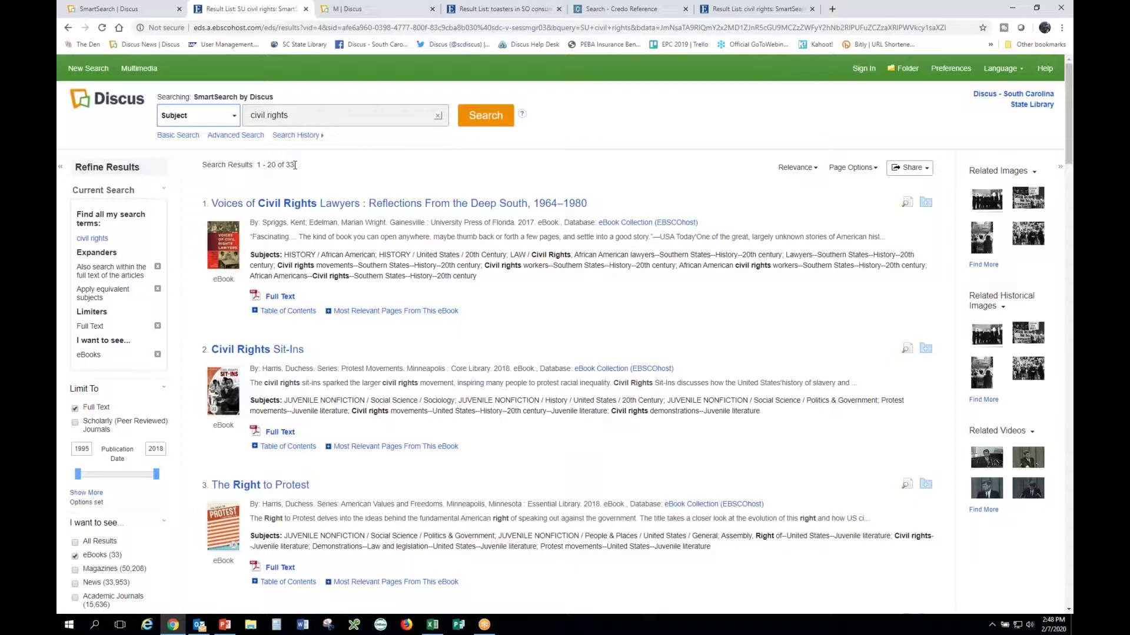
pyautogui.moveTo(294, 166); pyautogui.dragTo(259, 172)
pyautogui.click(302, 171)
# - Examine the eBook results together with the active limiters and the remaining filters down to the content providers
pyautogui.scroll(-1, 336, 345)
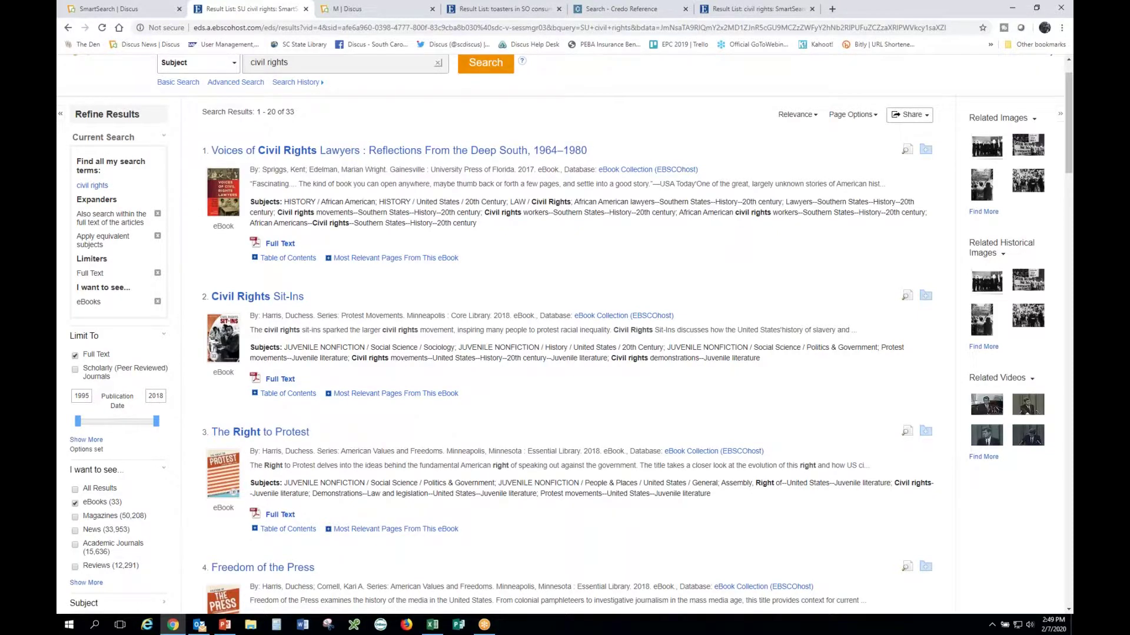
pyautogui.scroll(-2, 116, 502)
pyautogui.scroll(-2, 115, 506)
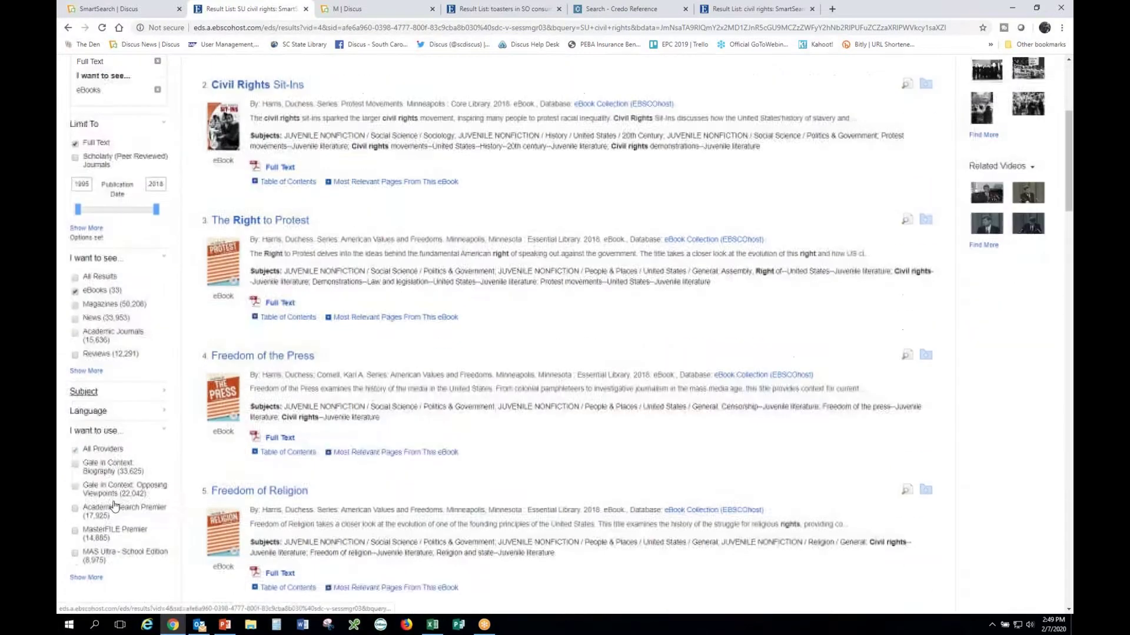
pyautogui.scroll(2, 114, 506)
pyautogui.scroll(3, 115, 506)
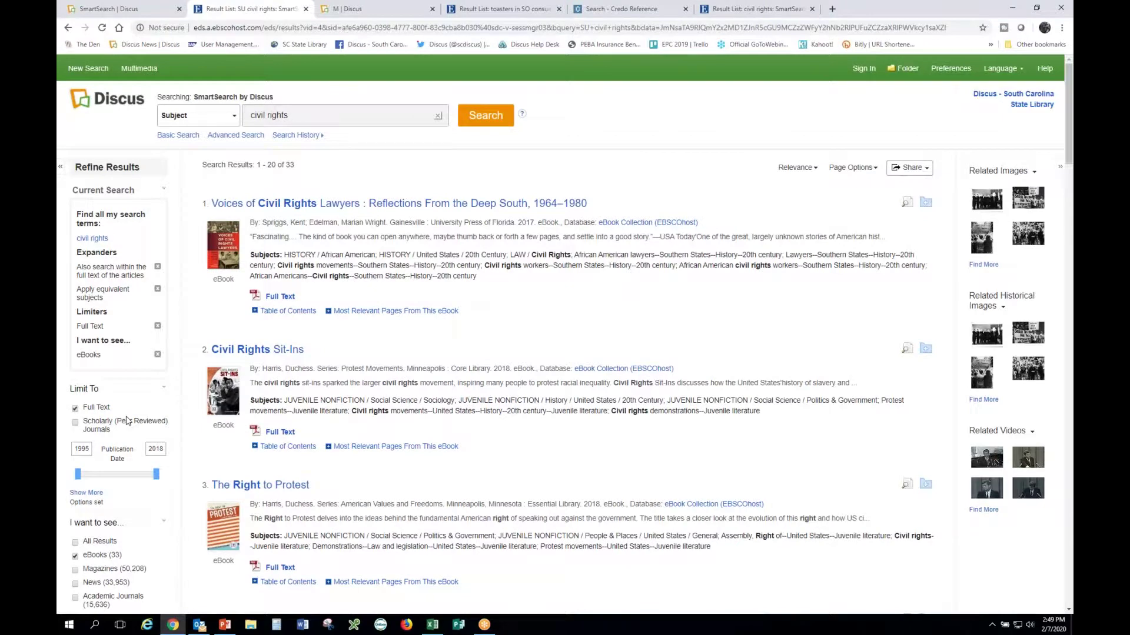
pyautogui.scroll(-3, 126, 425)
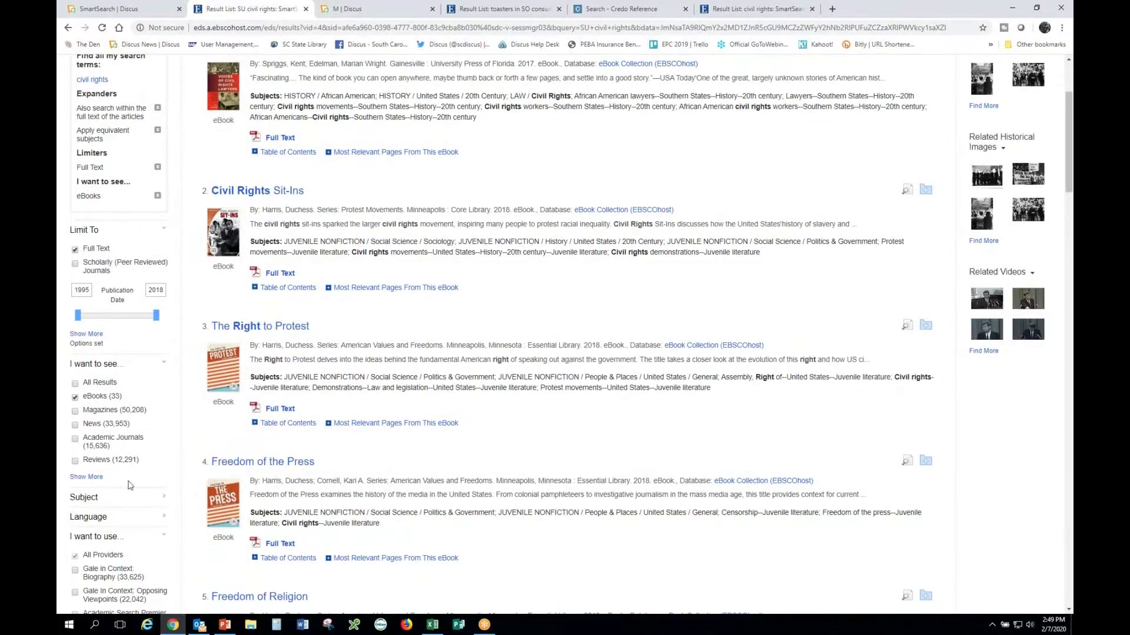
pyautogui.scroll(-2, 126, 517)
pyautogui.scroll(-1, 126, 518)
pyautogui.scroll(2, 125, 518)
pyautogui.scroll(2, 125, 518)
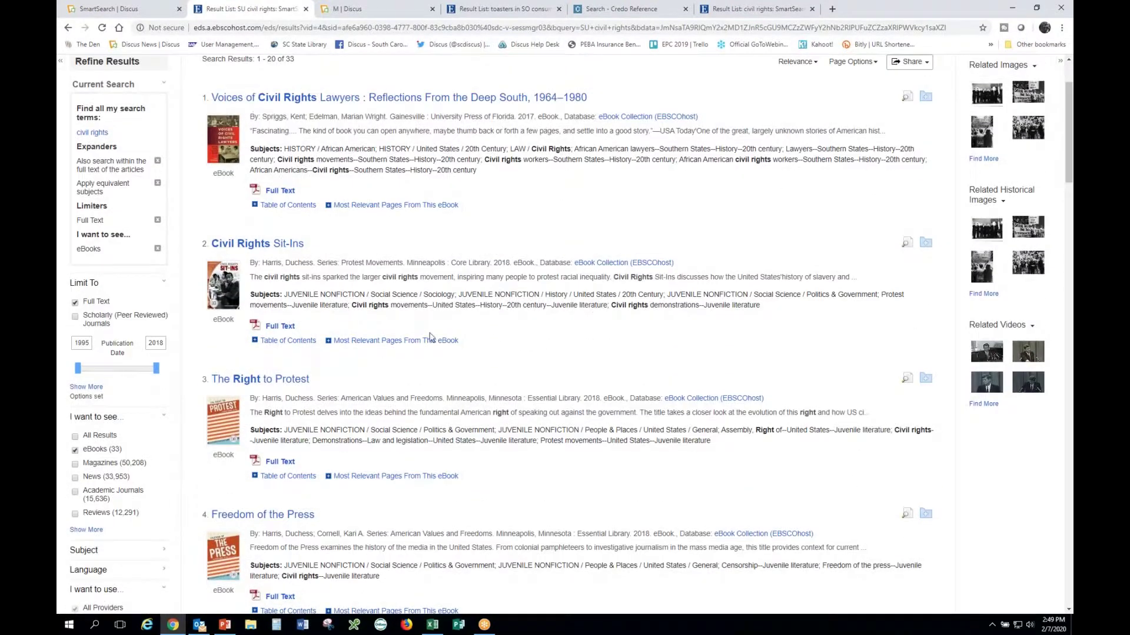
pyautogui.scroll(1, 442, 320)
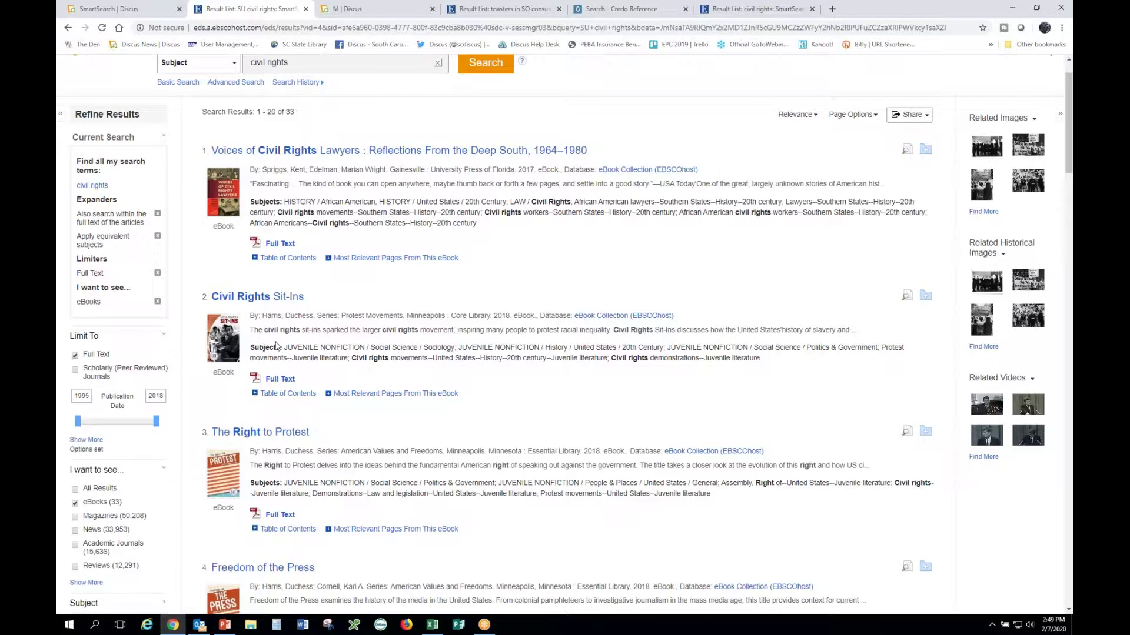
# - Highlight "JUVENILE NONFICTION" in the subjects of the Civil Rights Sit-Ins result, and the "civil rights" search term
pyautogui.moveTo(285, 347); pyautogui.dragTo(364, 346)
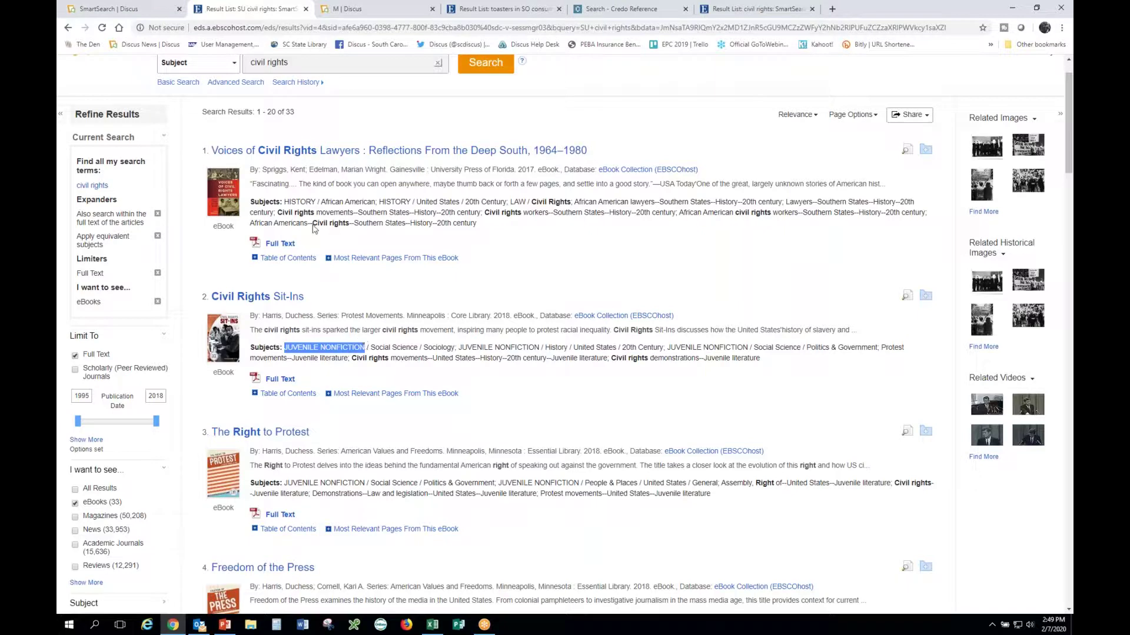
pyautogui.tripleClick(289, 62)
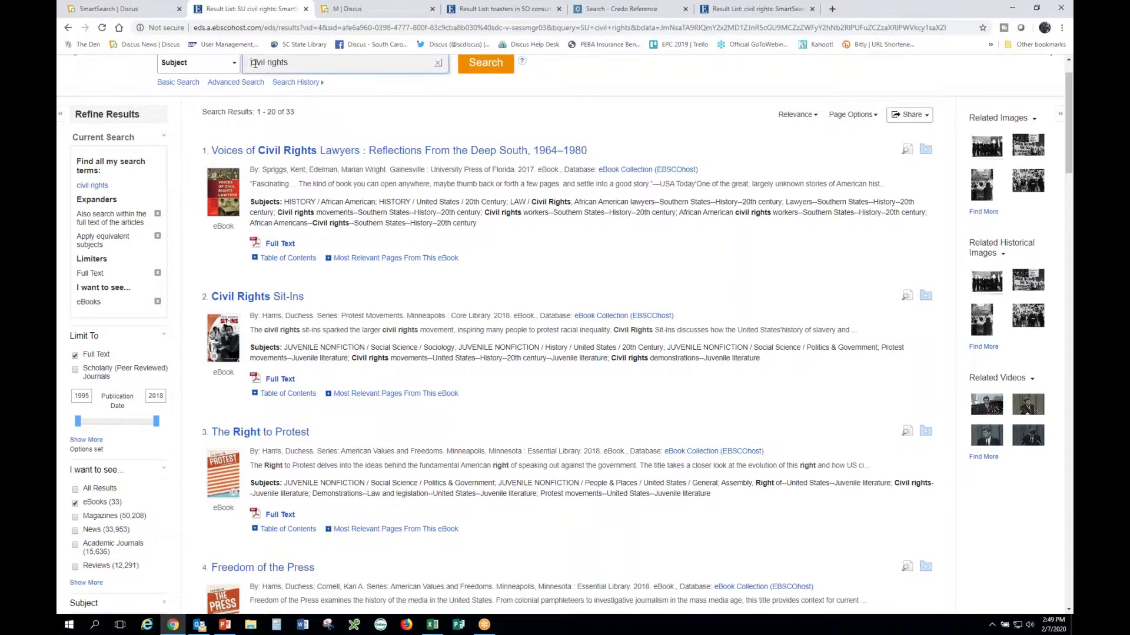
pyautogui.scroll(1, 289, 105)
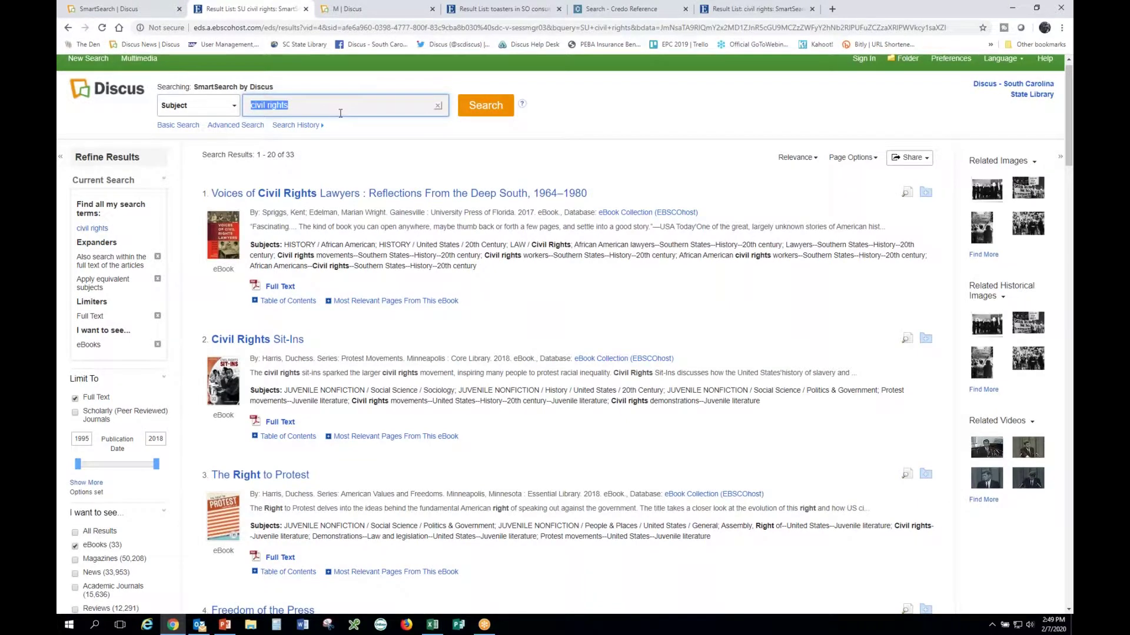
pyautogui.click(330, 165)
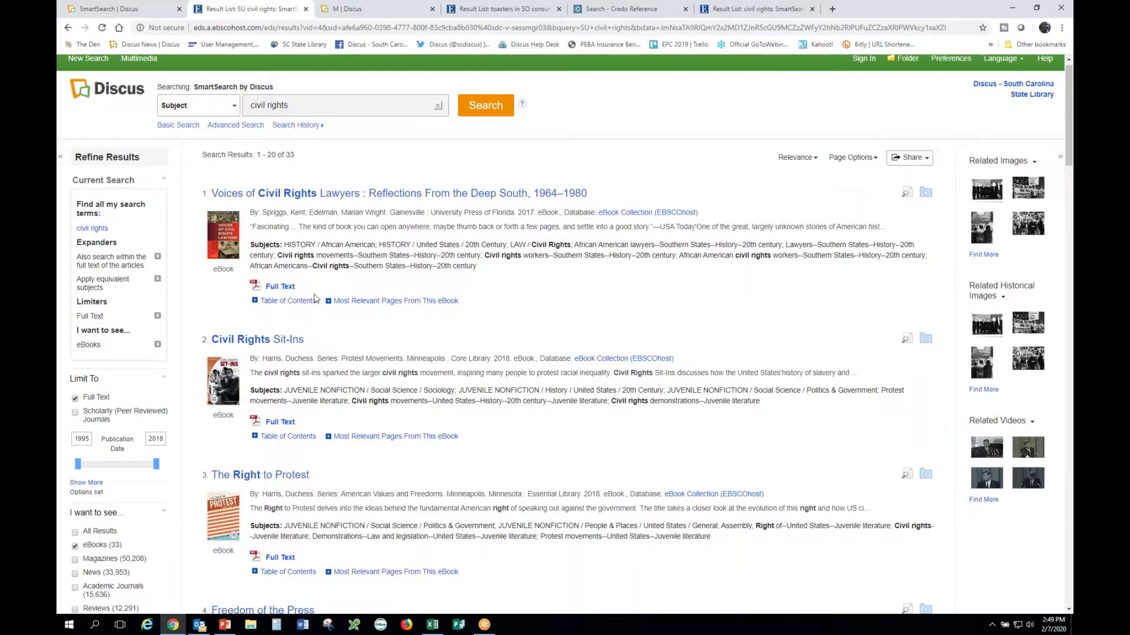
# - Open the full text of the Civil Rights Sit-Ins eBook at "Chapter Three: The Sit-In Movement Begins"
pyautogui.scroll(-2, 315, 299)
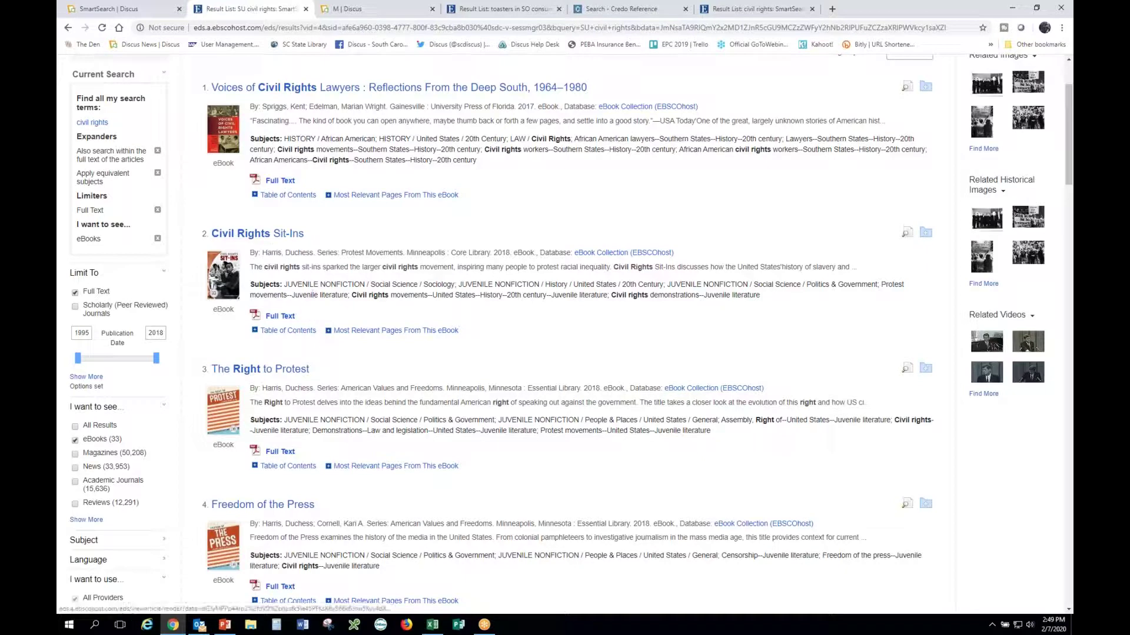
pyautogui.click(276, 318)
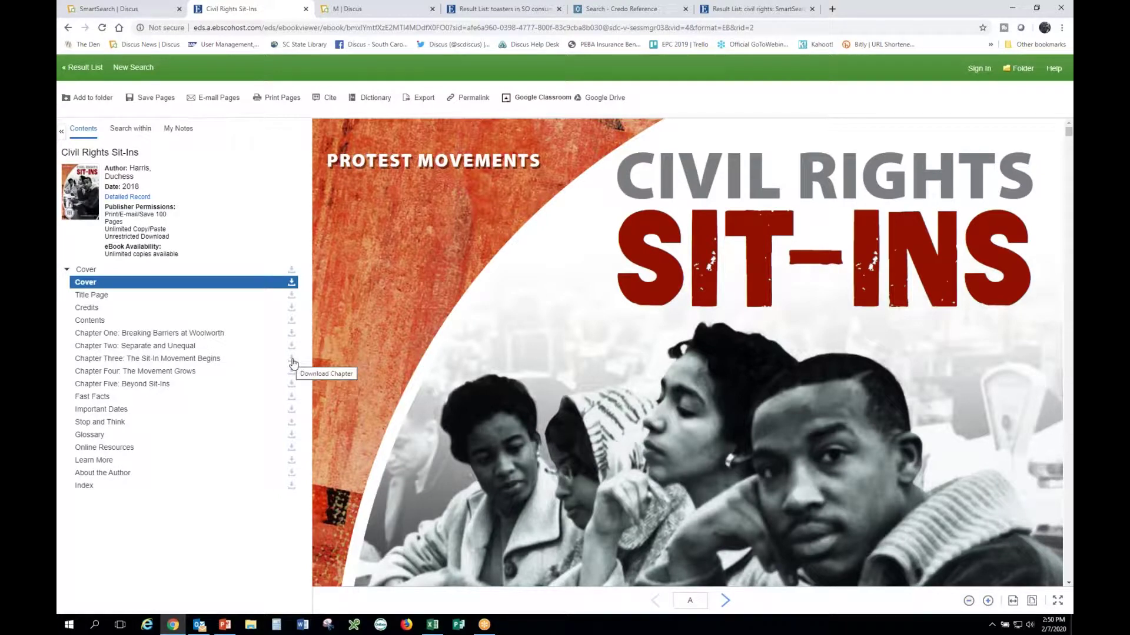
pyautogui.click(213, 362)
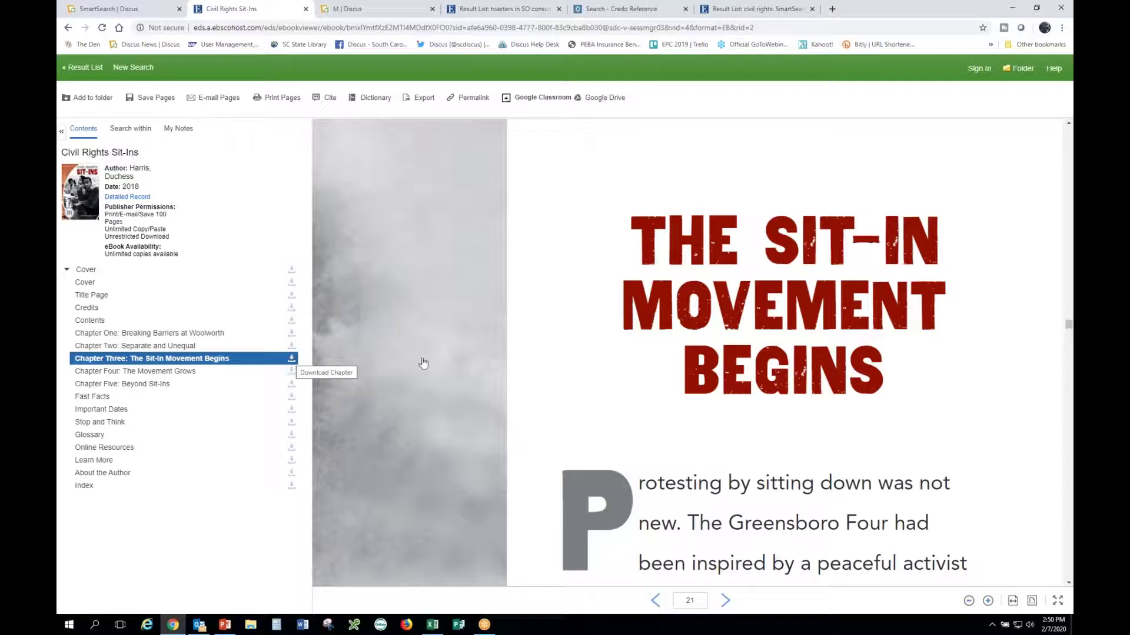
# - Look through the opening of Chapter Three and the page before it, and return to the result list
pyautogui.scroll(-3, 422, 366)
pyautogui.scroll(-8, 422, 368)
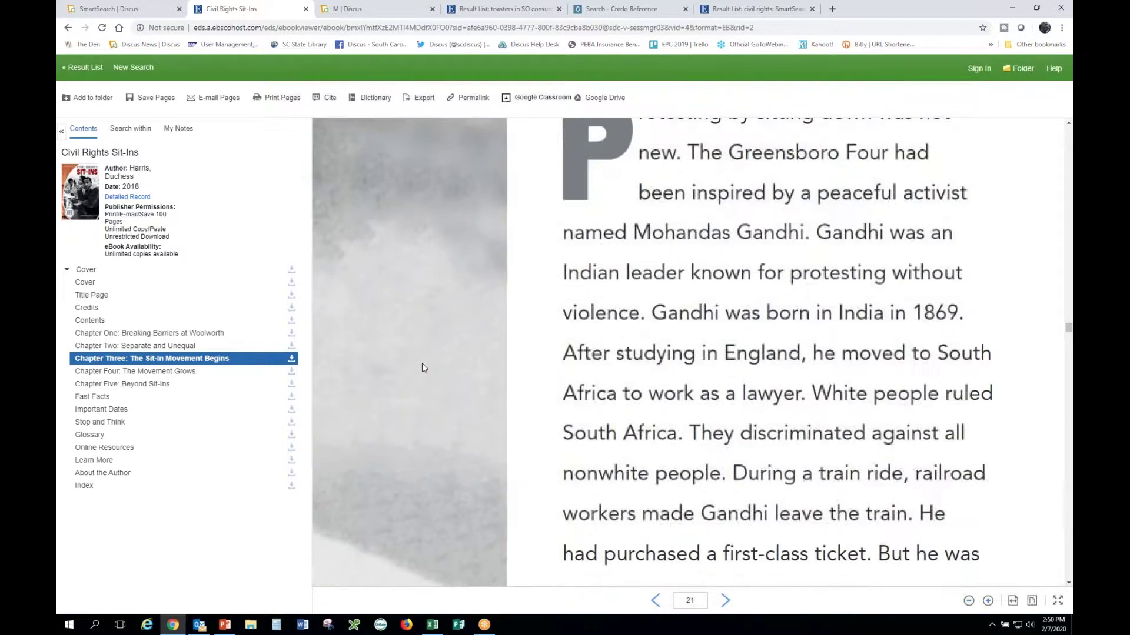
pyautogui.scroll(10, 422, 367)
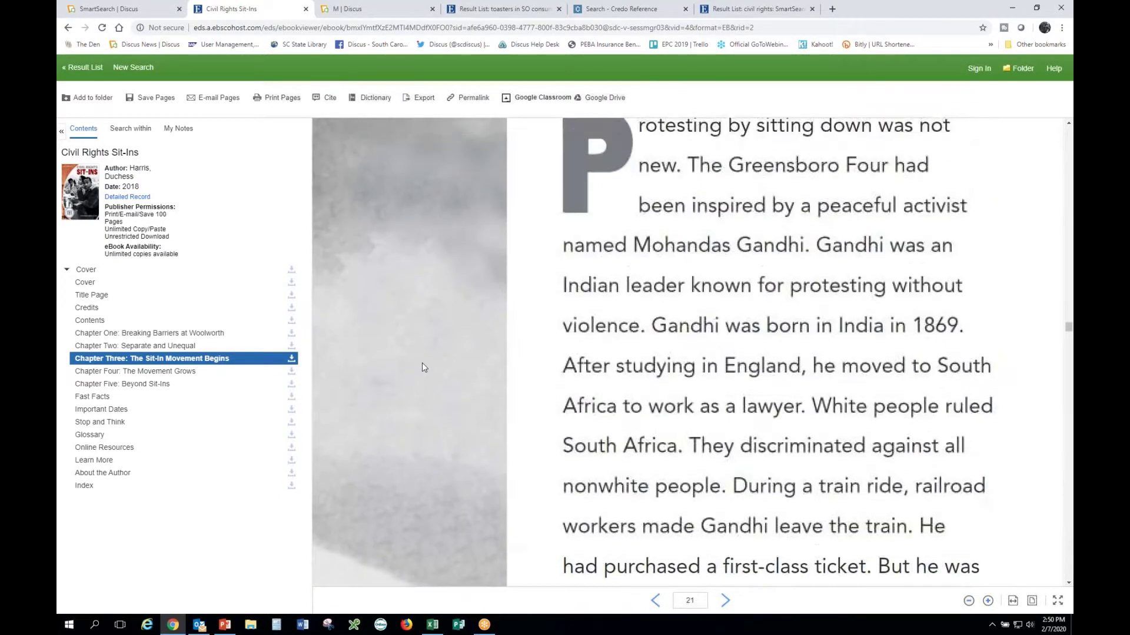
pyautogui.scroll(4, 418, 327)
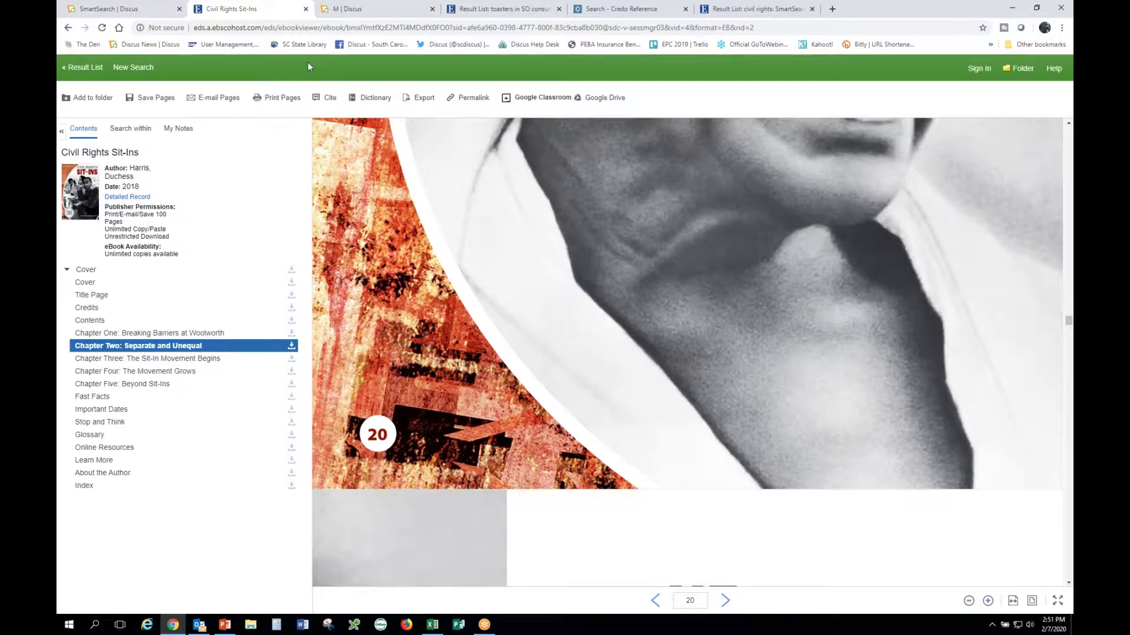
pyautogui.click(68, 28)
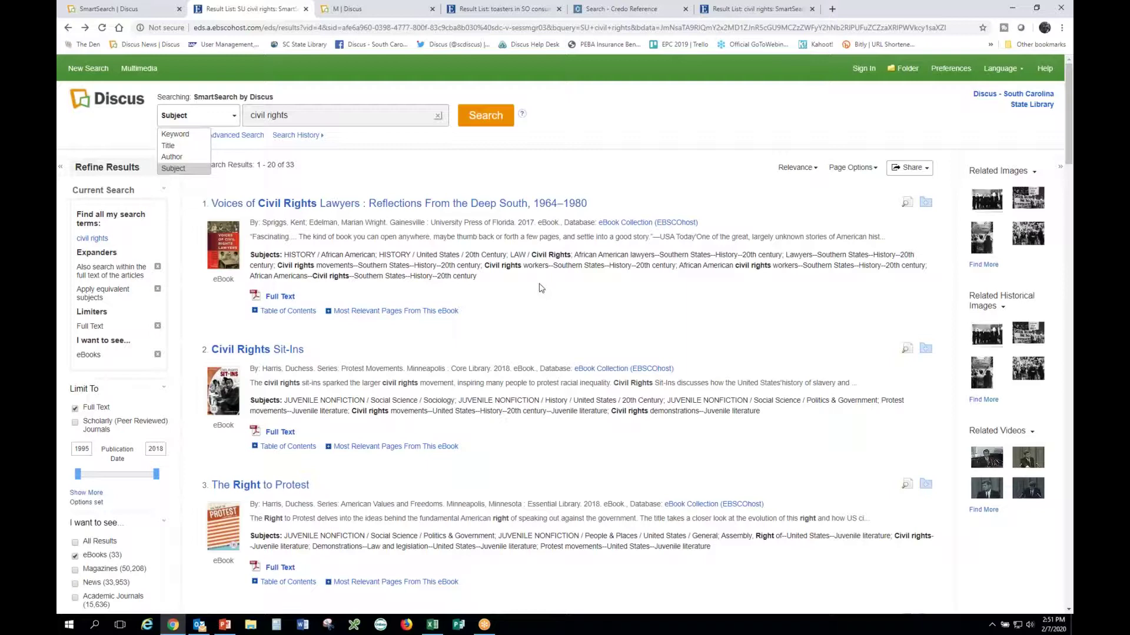
# - Switch to the open Discus site, go to Discus Kids, and search SmartSearch Kids for "martin luther king jr"
pyautogui.click(328, 12)
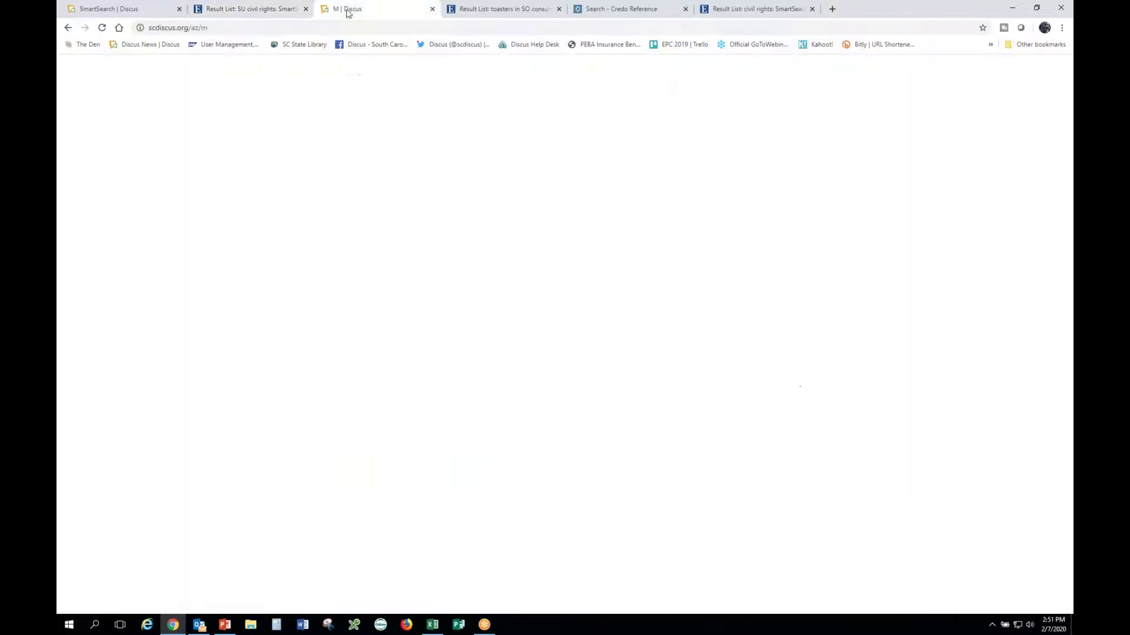
pyautogui.click(521, 160)
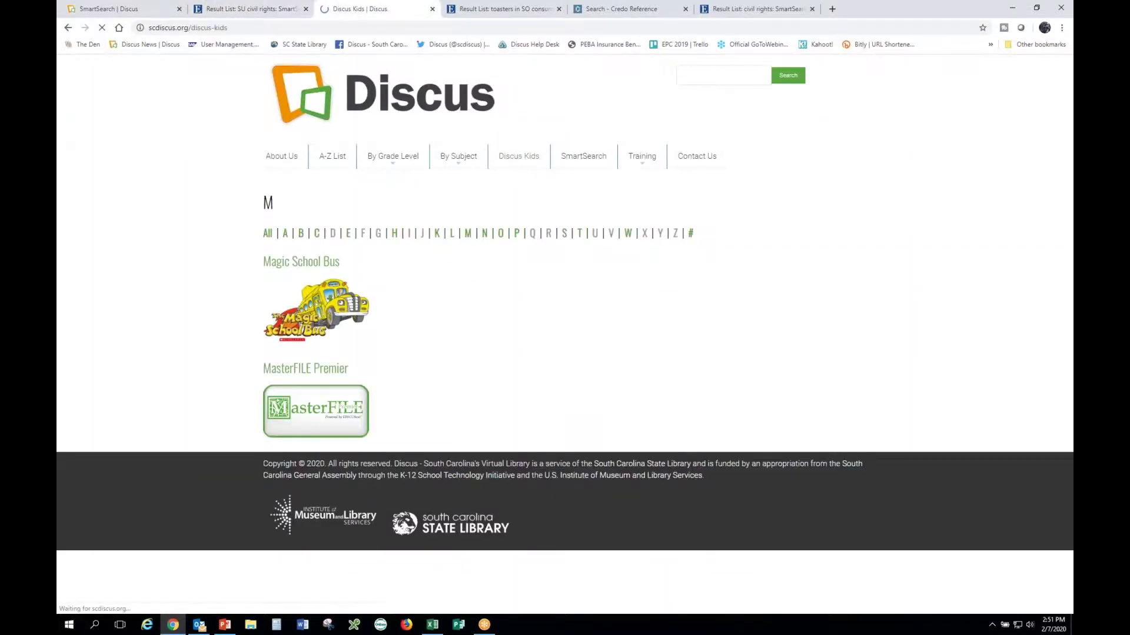
pyautogui.click(487, 317)
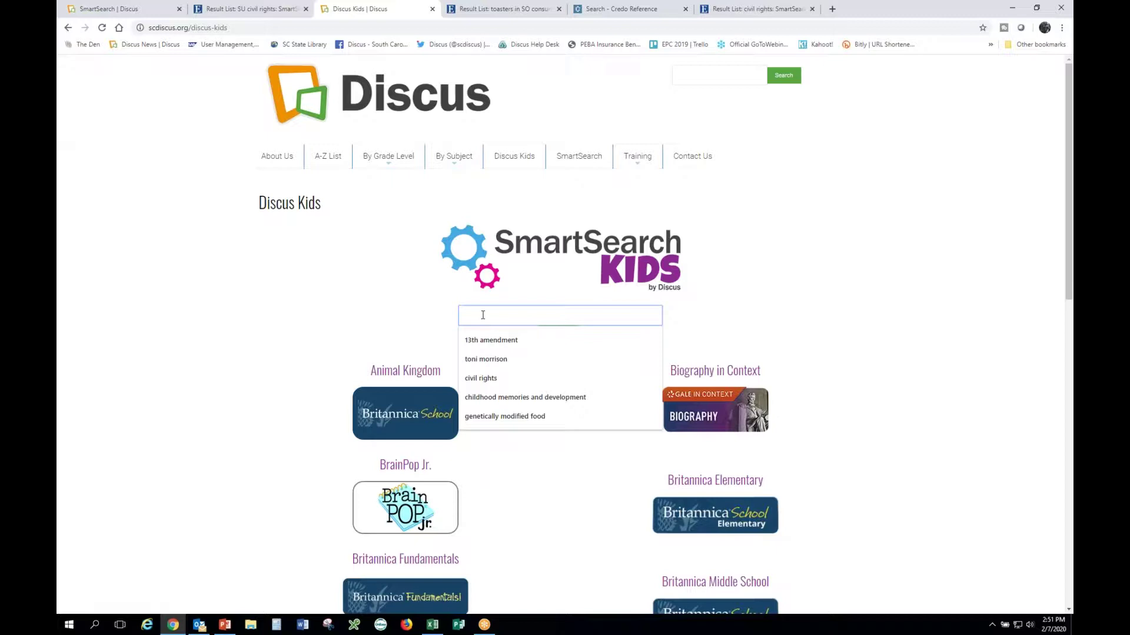
pyautogui.click(432, 300)
pyautogui.click(472, 315)
pyautogui.write('martin luth')
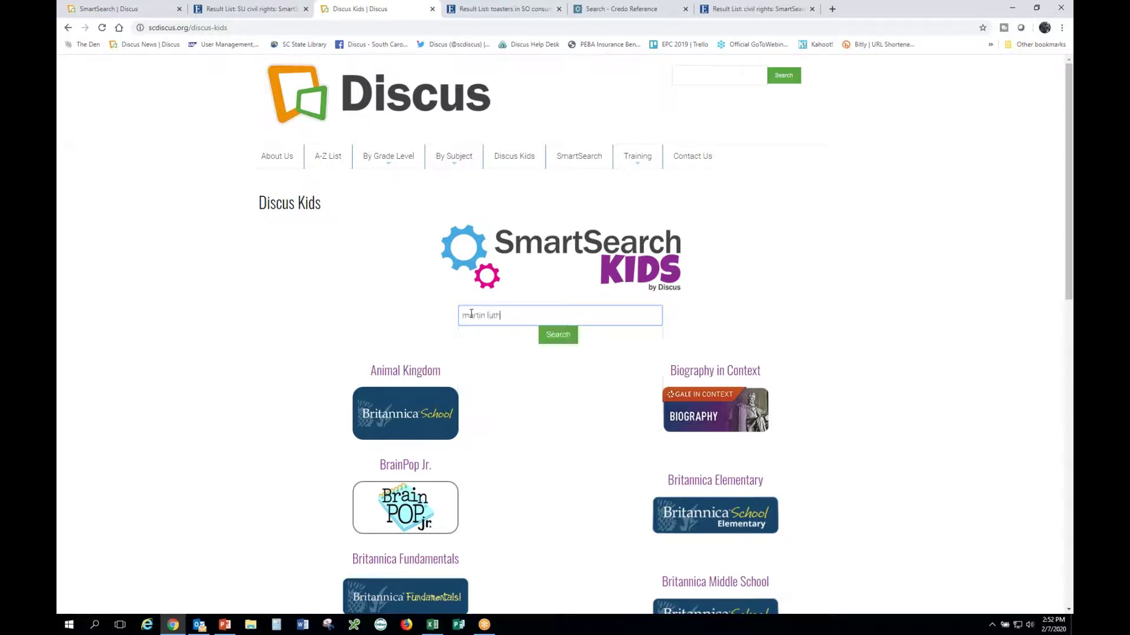
pyautogui.write('er king jr')
pyautogui.press('Return')
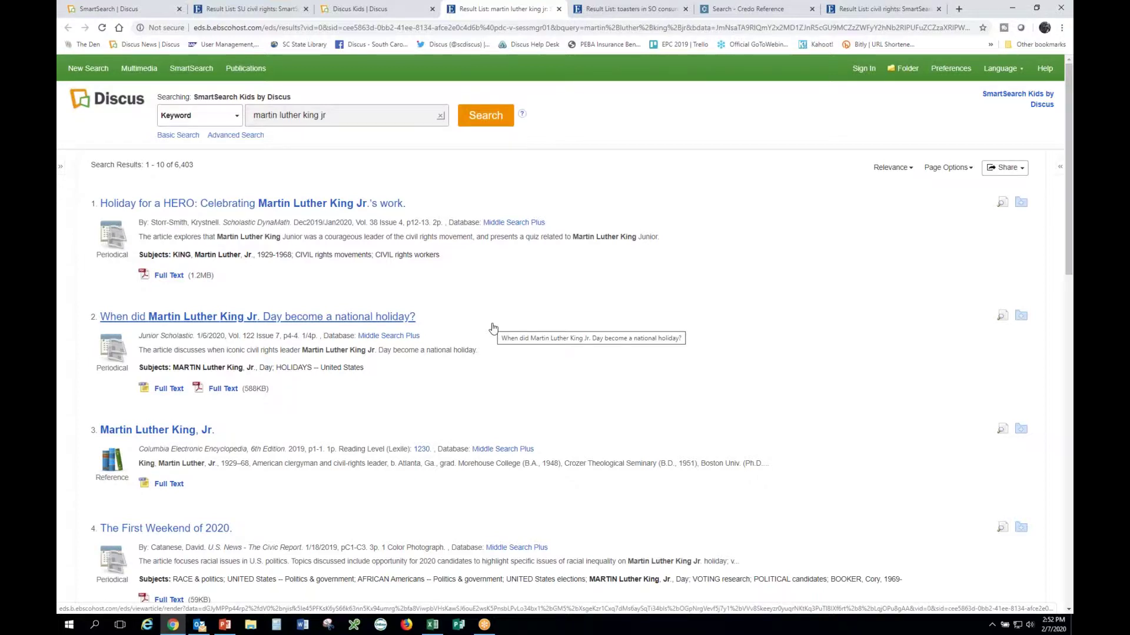
# - Expand the search filters beside the results, collapse them, and expand them again
pyautogui.click(61, 169)
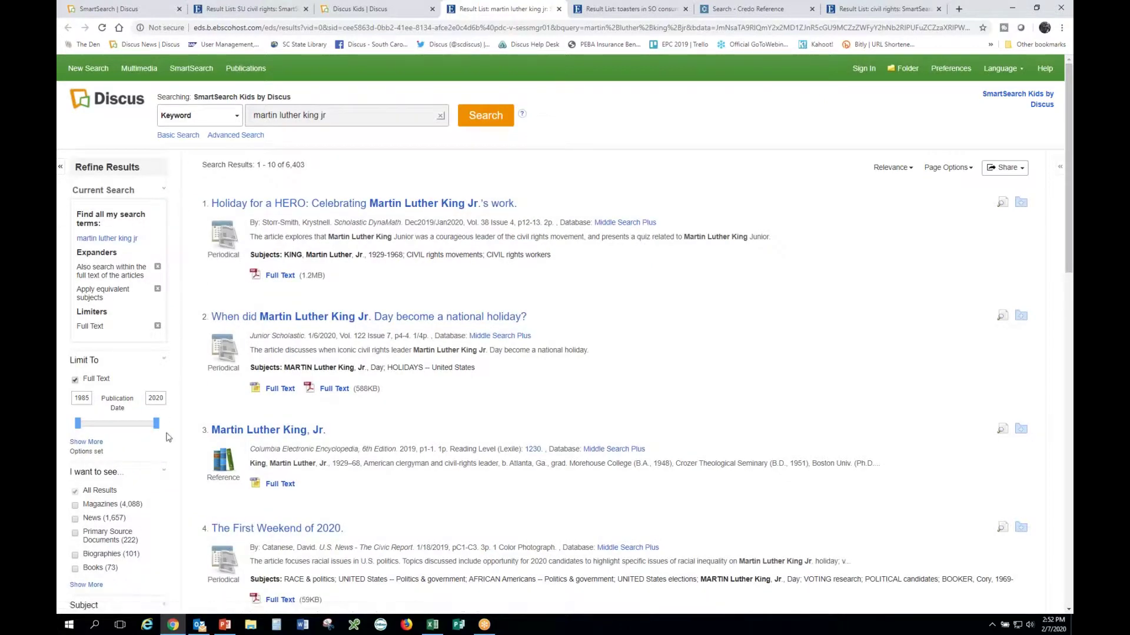
pyautogui.click(60, 170)
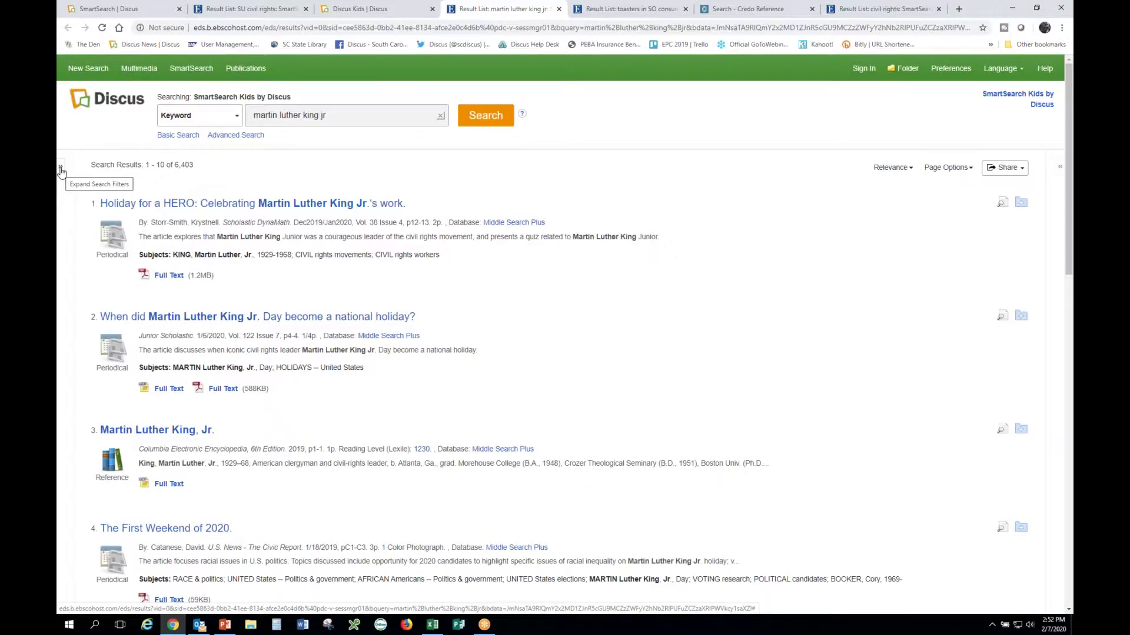
pyautogui.click(61, 171)
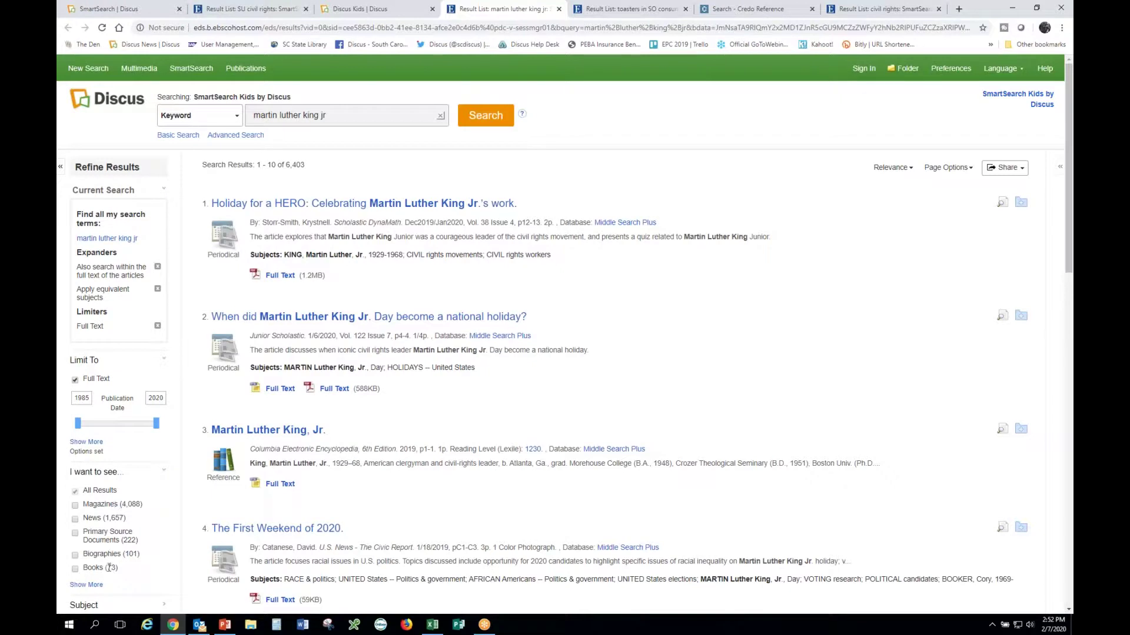
# - Limit the Martin Luther King Jr. results to Biographies and look through the filtered list
pyautogui.scroll(-1, 108, 568)
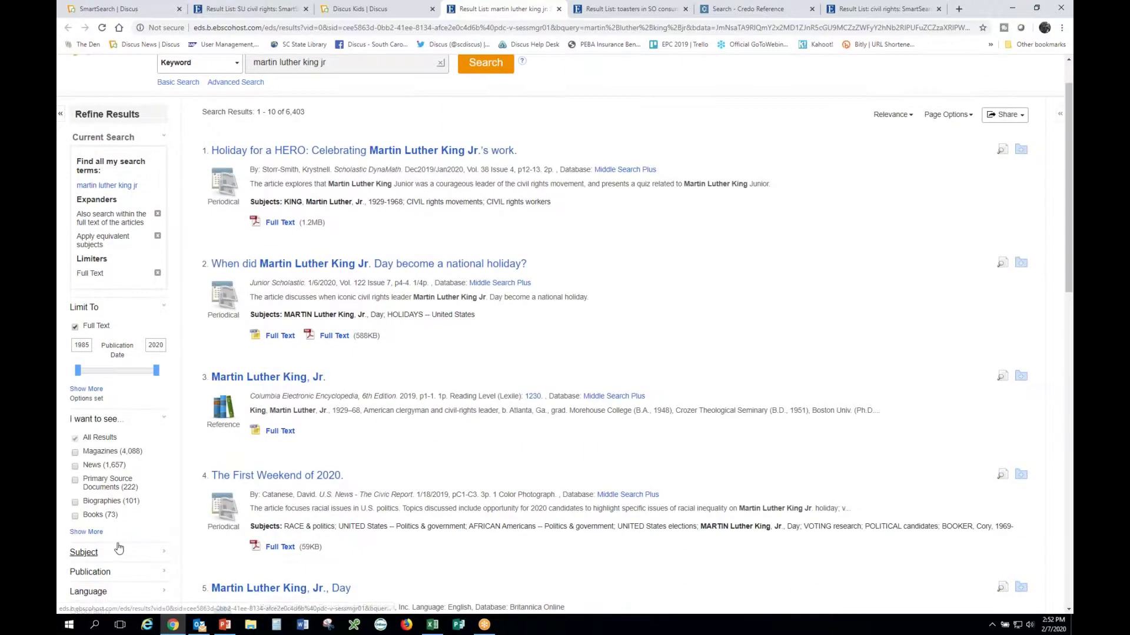
pyautogui.click(75, 502)
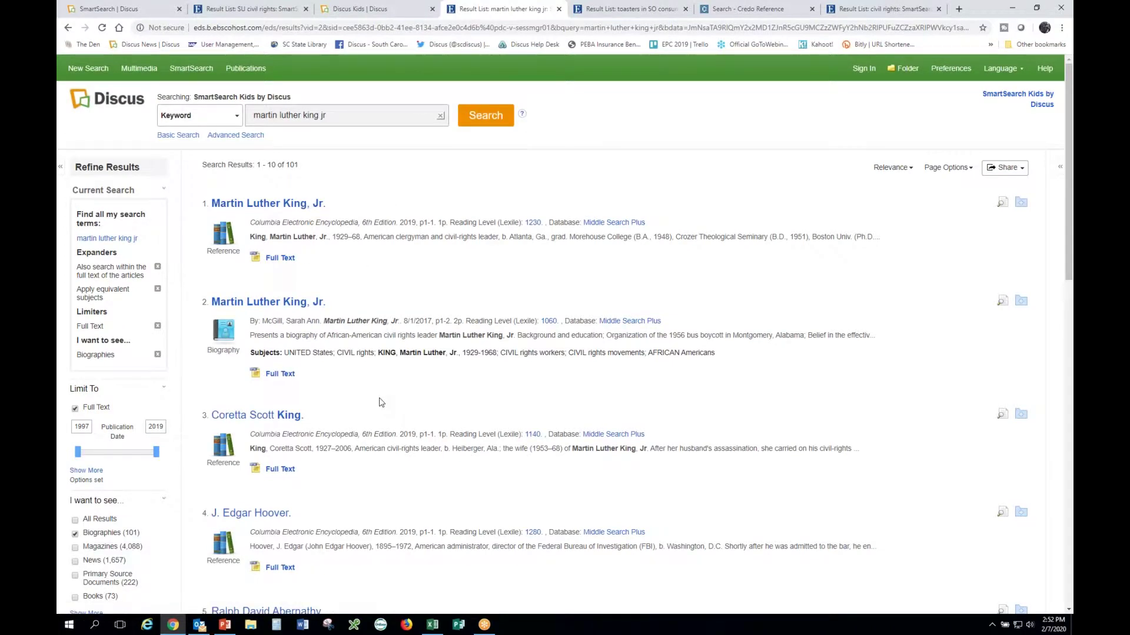
pyautogui.scroll(-2, 380, 406)
pyautogui.scroll(-5, 565, 333)
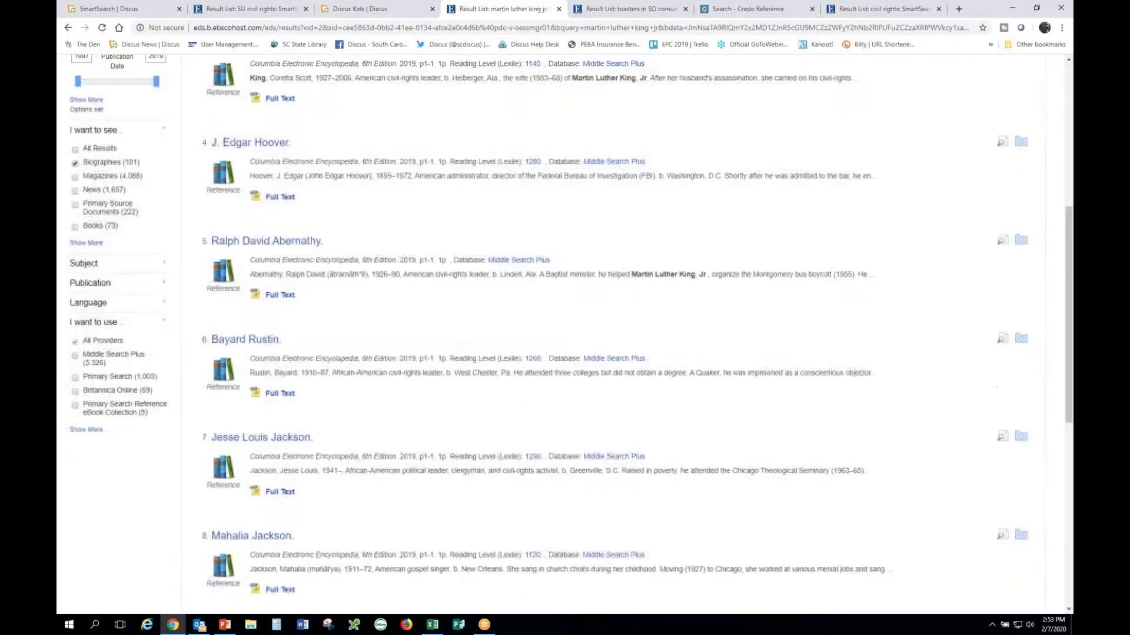
pyautogui.scroll(-1, 386, 449)
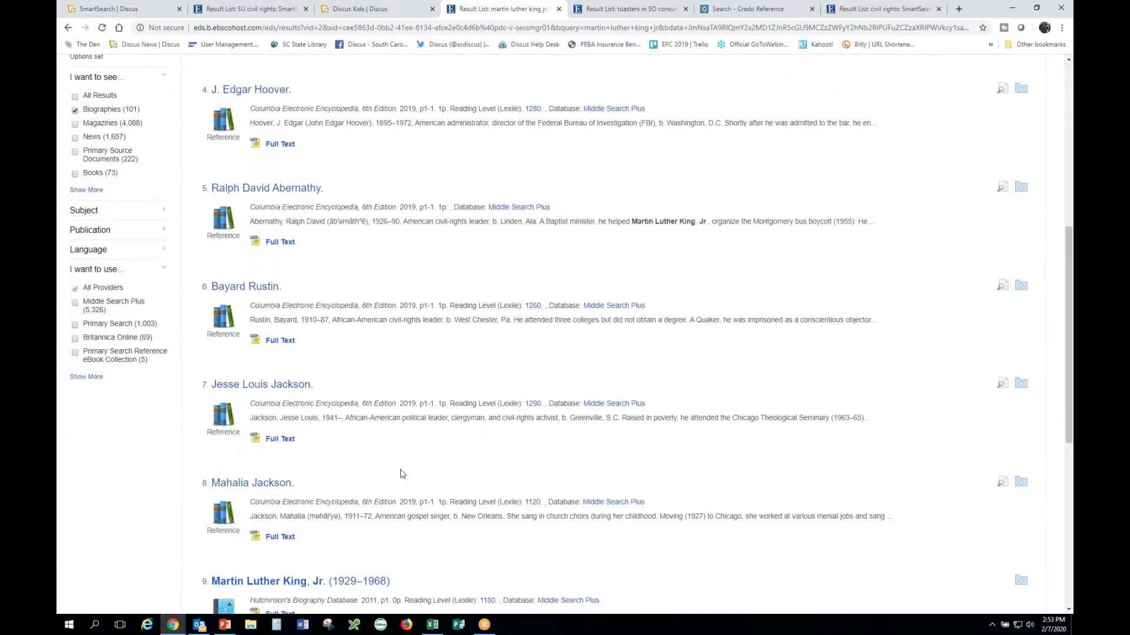
# - Finish looking through the biographies and limit the Martin Luther King Jr. results to the Britannica Online provider
pyautogui.scroll(-2, 400, 473)
pyautogui.scroll(-2, 400, 474)
pyautogui.scroll(-1, 300, 353)
pyautogui.scroll(6, 301, 353)
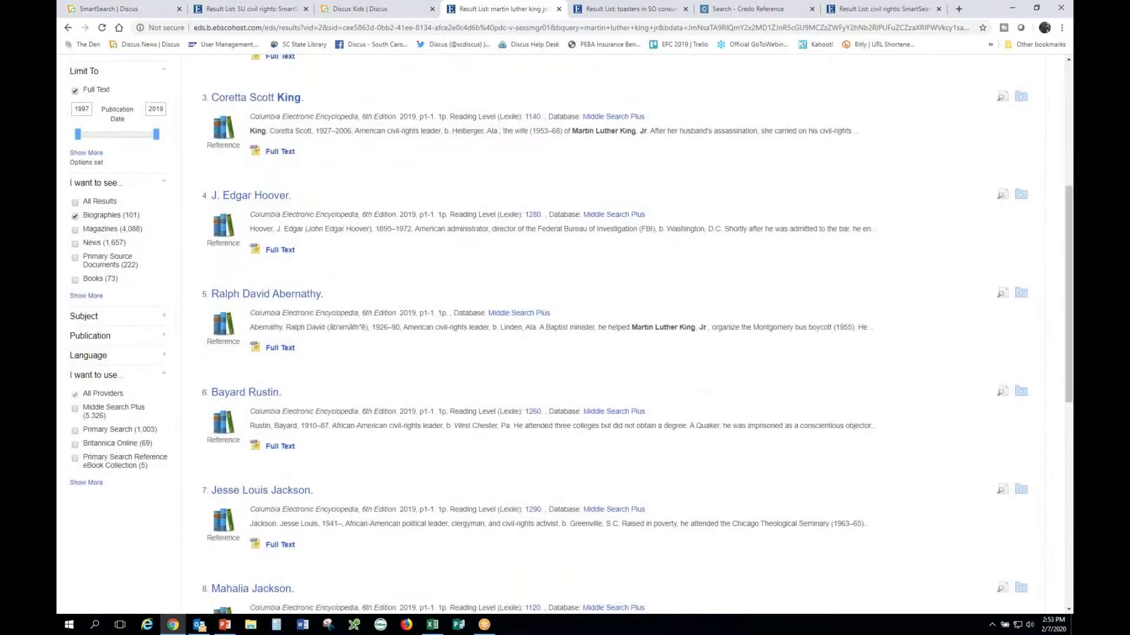
pyautogui.scroll(1, 469, 242)
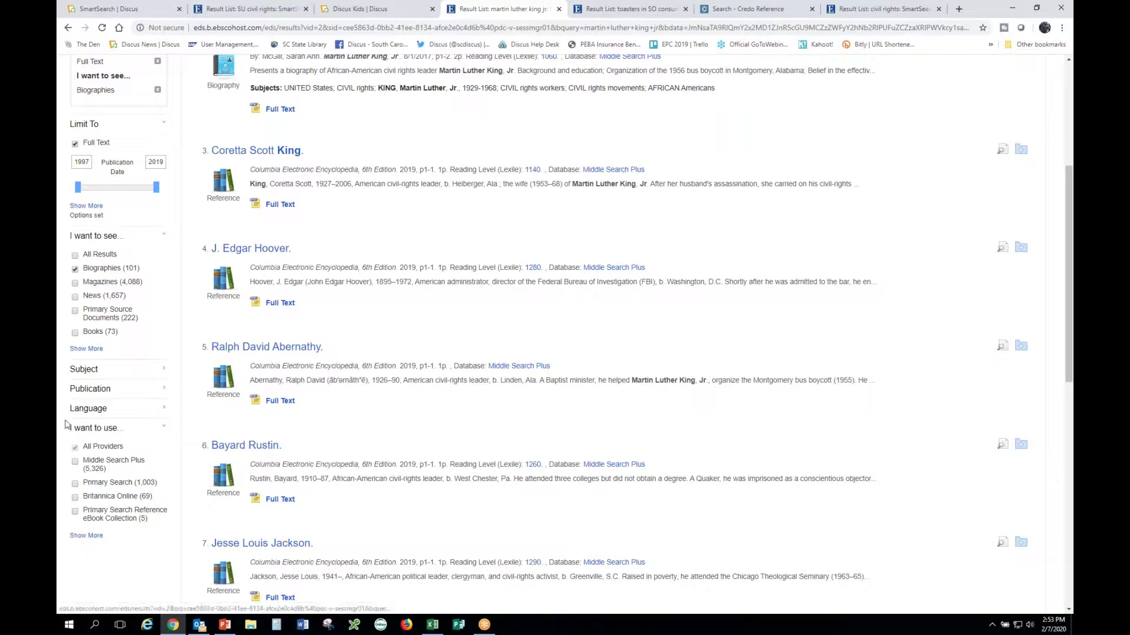
pyautogui.moveTo(70, 429); pyautogui.dragTo(125, 429)
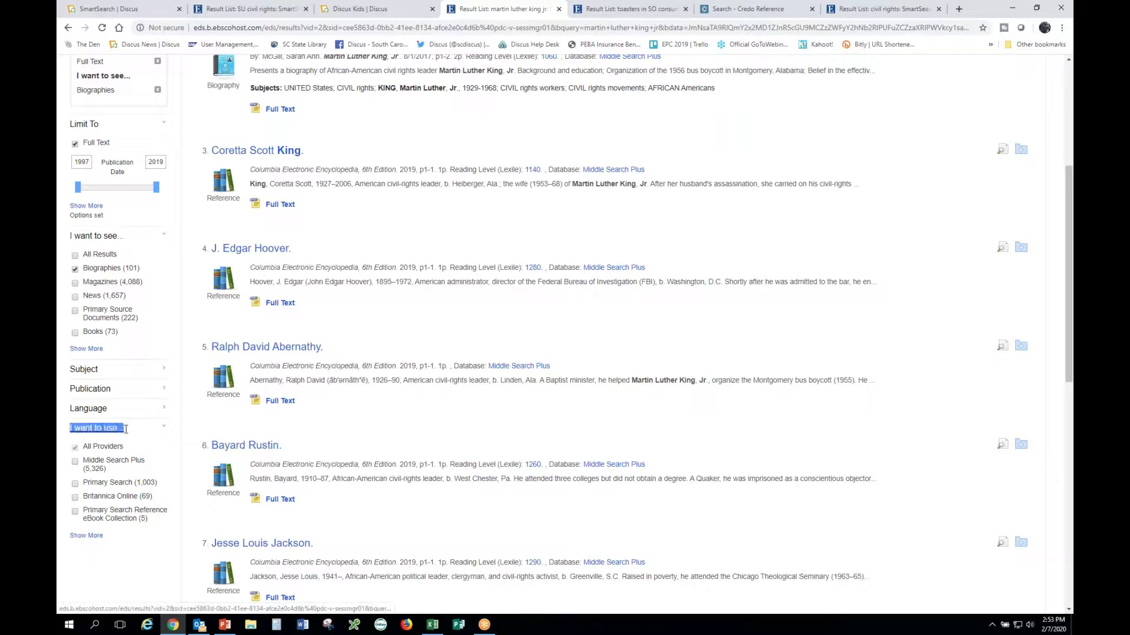
pyautogui.click(76, 498)
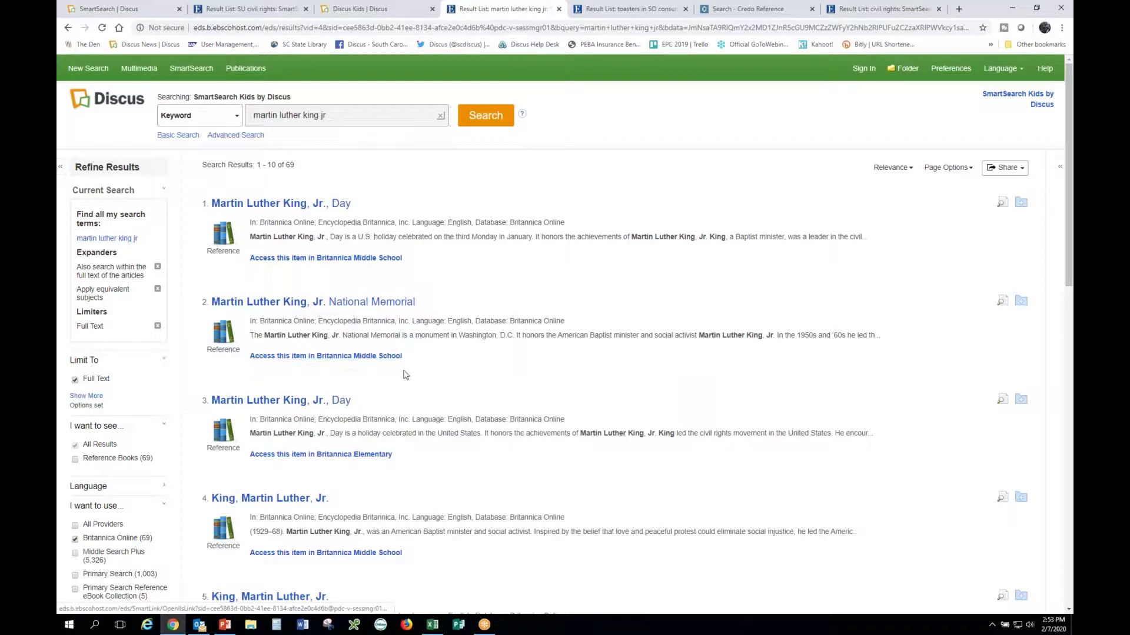
# - Compare the Britannica Middle School and Elementary access links, and open the third result, "Martin Luther King, Jr., Day", in Britannica Elementary
pyautogui.moveTo(406, 360); pyautogui.dragTo(313, 356)
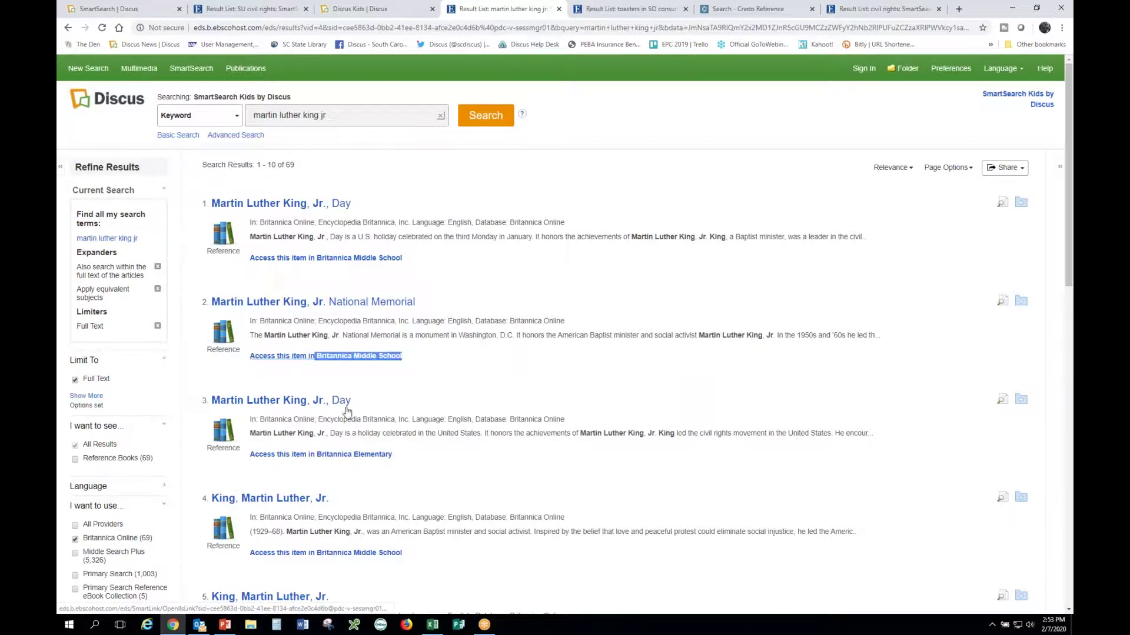
pyautogui.click(402, 460)
pyautogui.moveTo(394, 457); pyautogui.dragTo(306, 455)
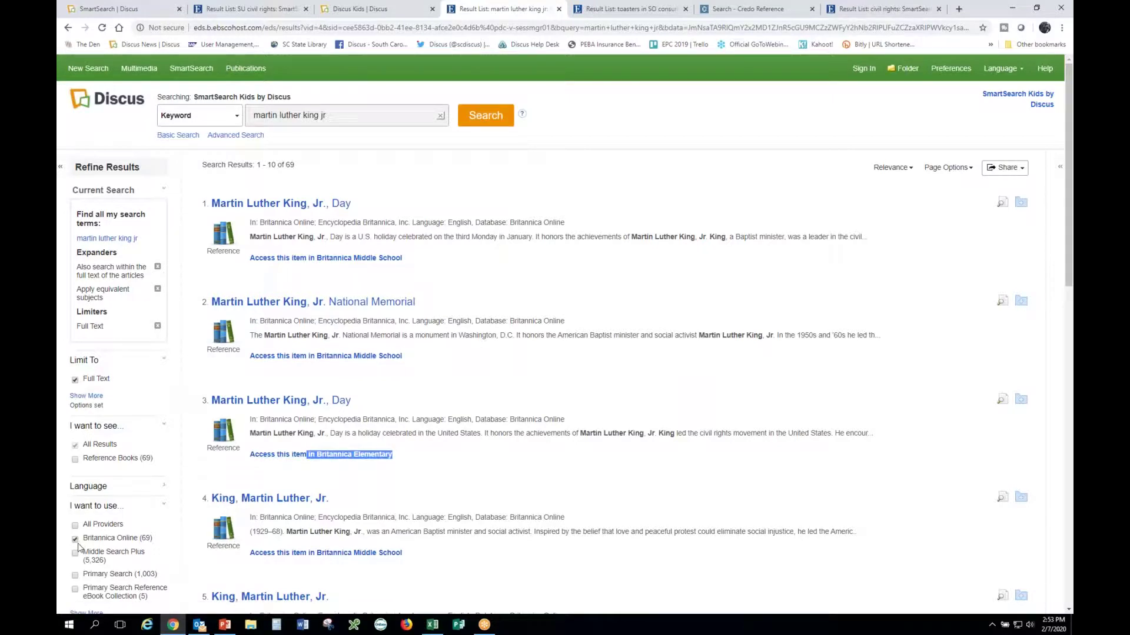
pyautogui.click(402, 472)
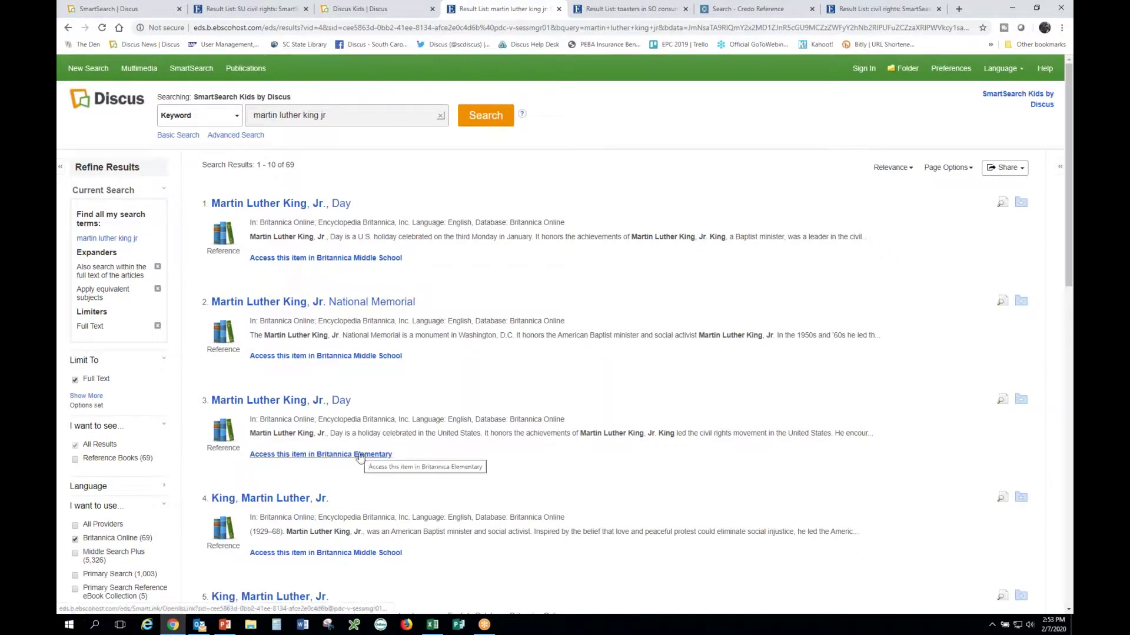
pyautogui.click(323, 454)
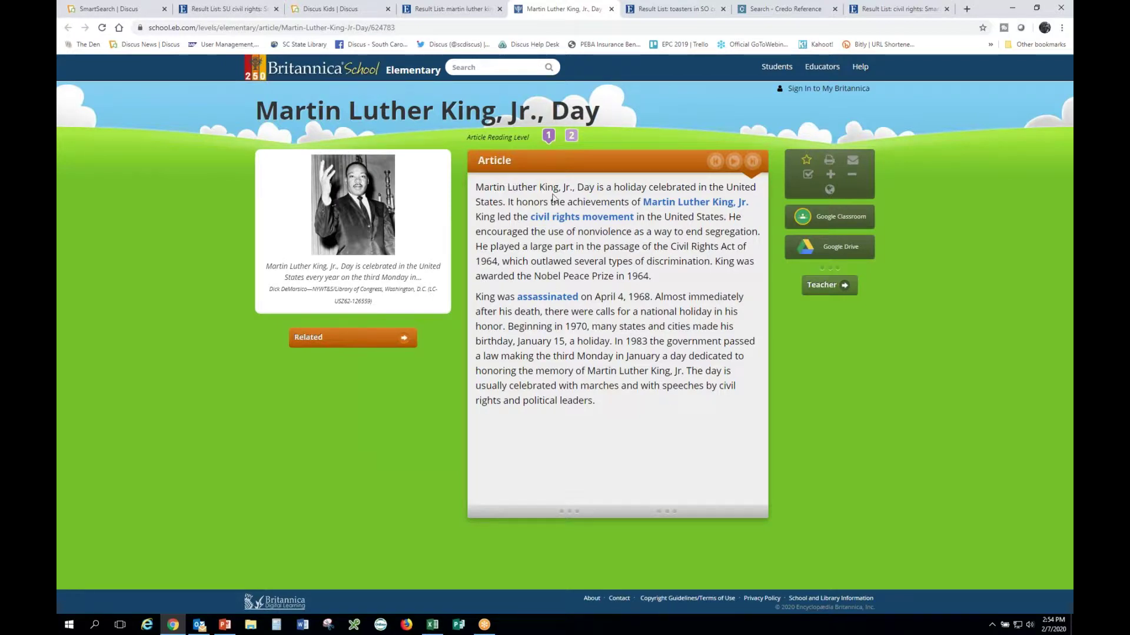
# - Look up the word "segregation" in the article, play its pronunciation, and read its English definitions
pyautogui.moveTo(705, 231); pyautogui.dragTo(759, 232)
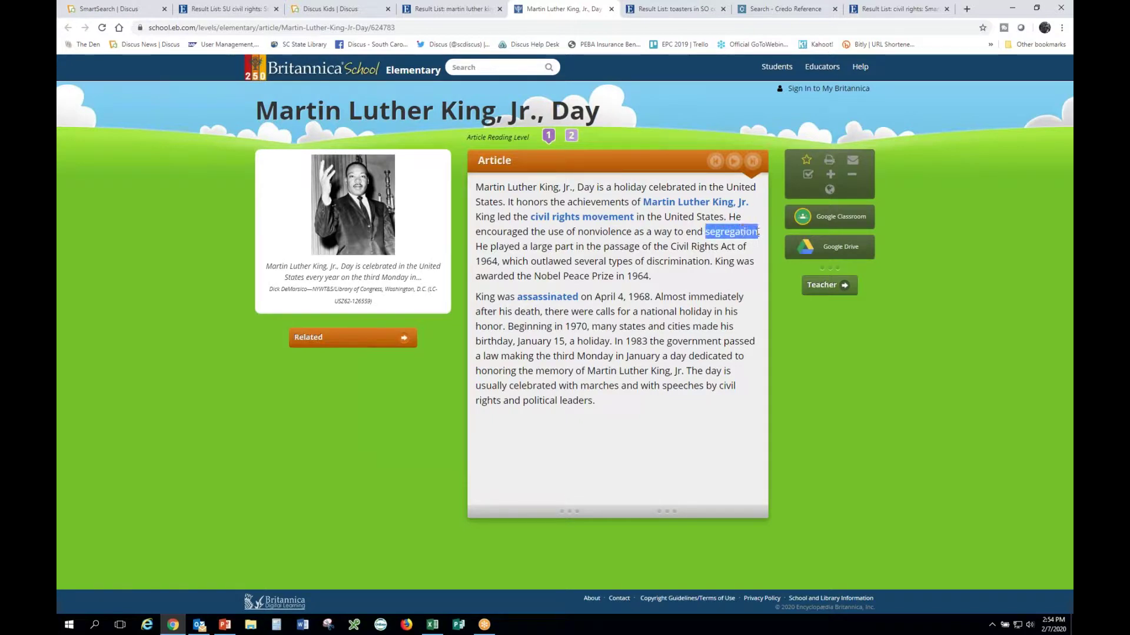
pyautogui.click(759, 231)
pyautogui.doubleClick(720, 233)
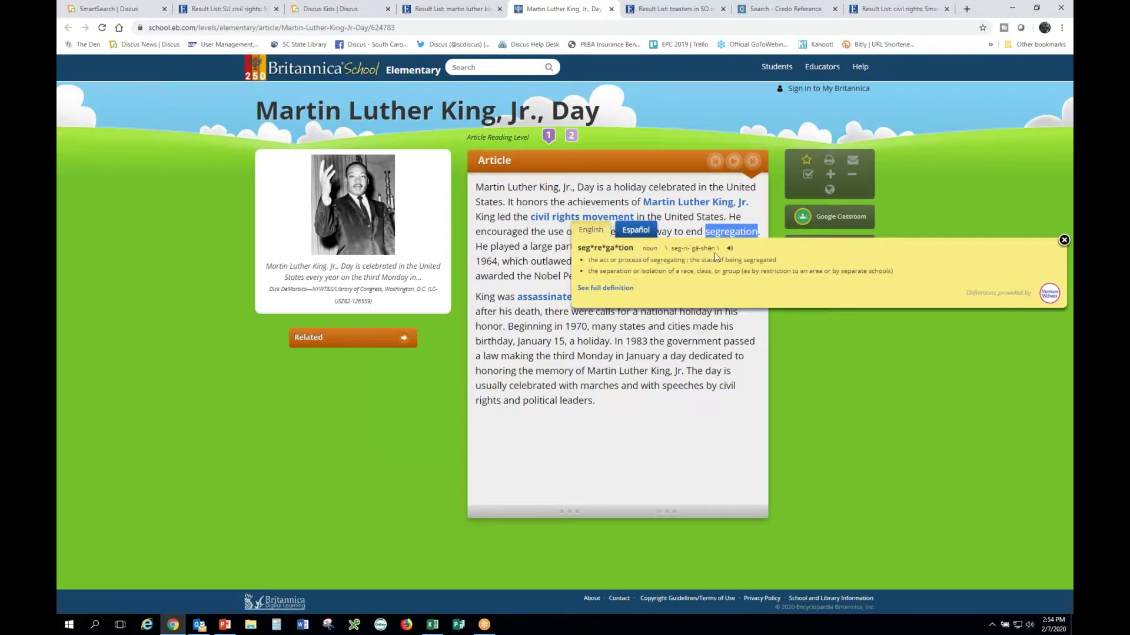
pyautogui.click(731, 249)
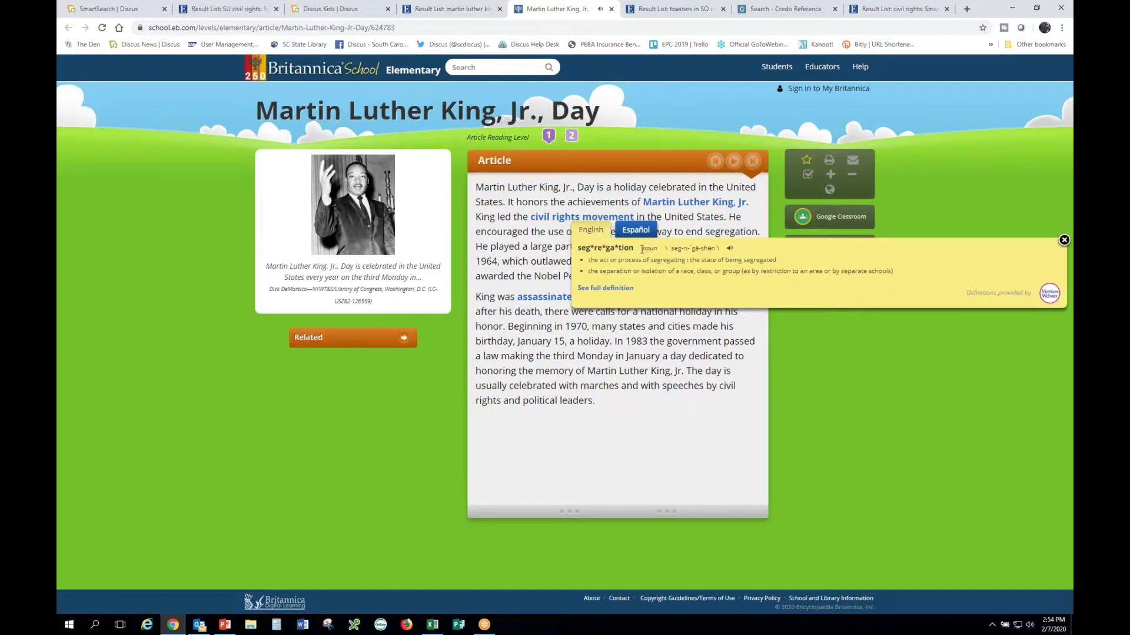
pyautogui.moveTo(591, 263); pyautogui.dragTo(888, 280)
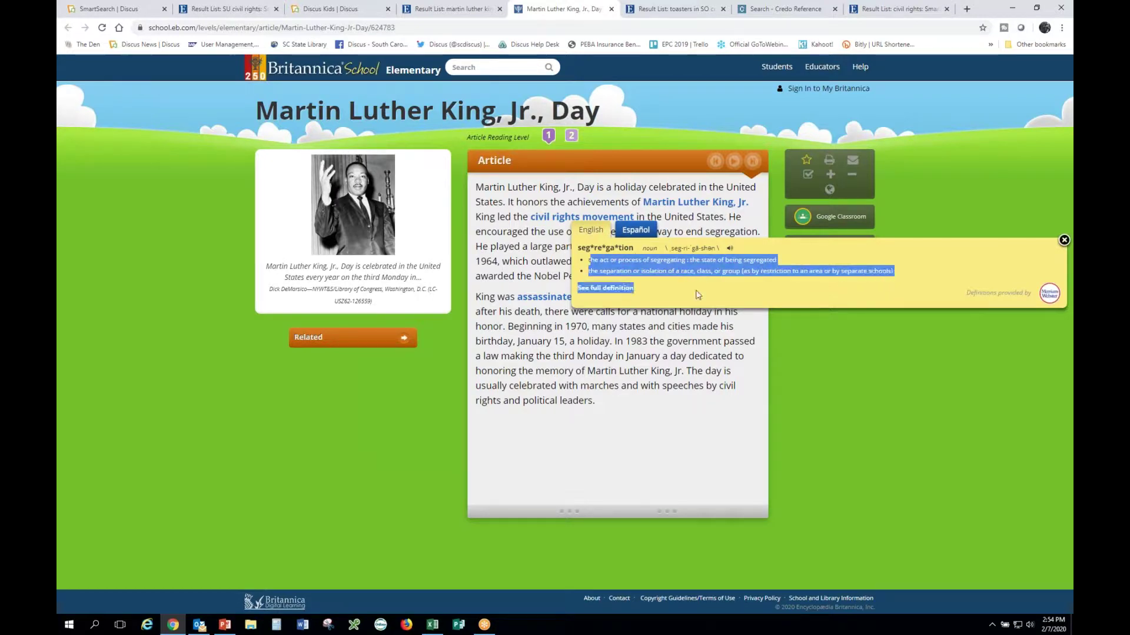
pyautogui.click(664, 334)
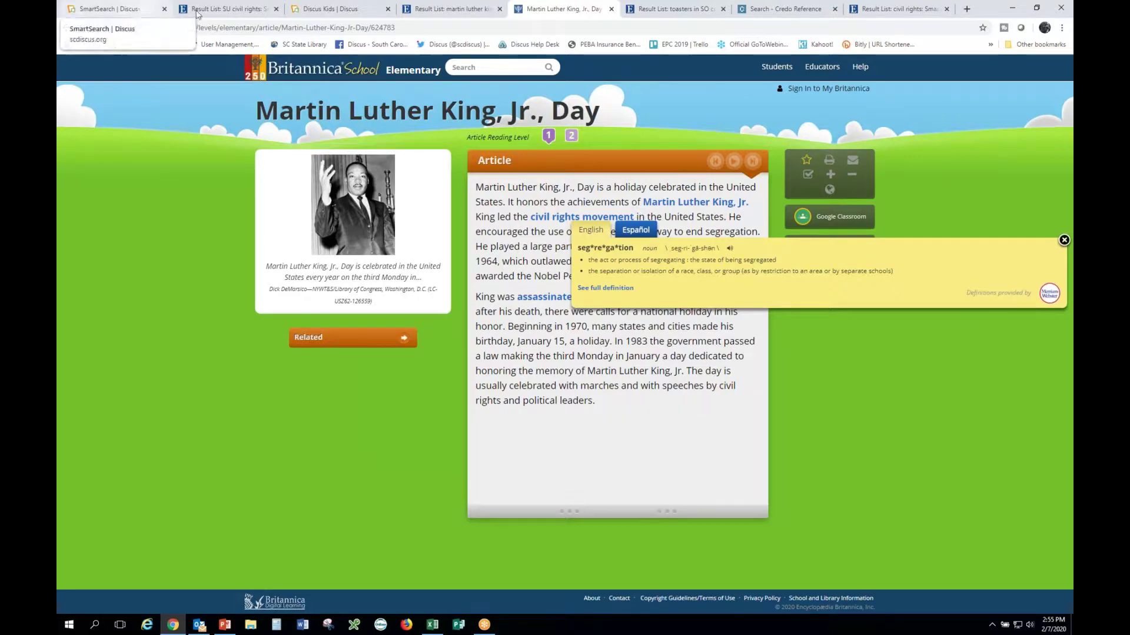
# - Open the A-Z list on the Discus site, and switch to the open civil rights subject results to review them
pyautogui.click(329, 9)
pyautogui.click(327, 157)
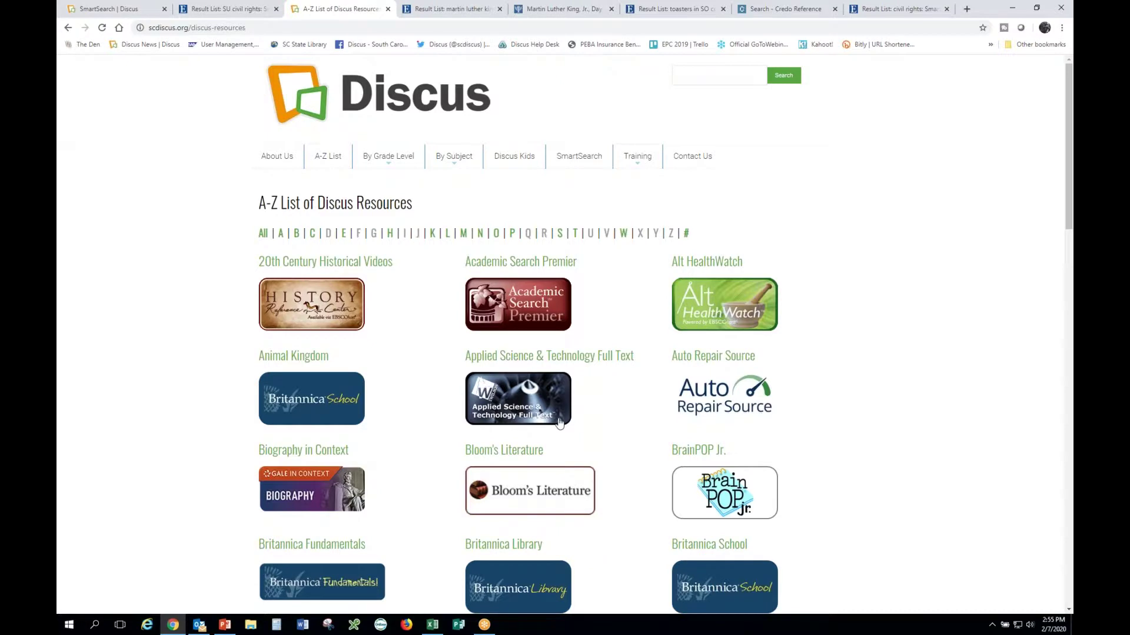
pyautogui.click(237, 12)
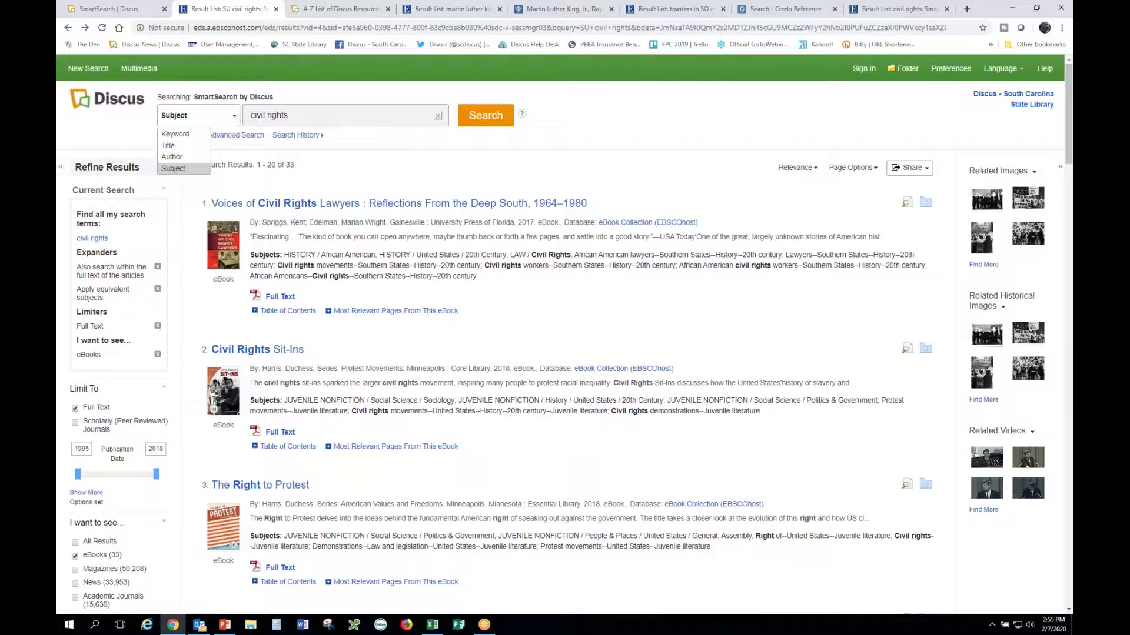
pyautogui.click(650, 198)
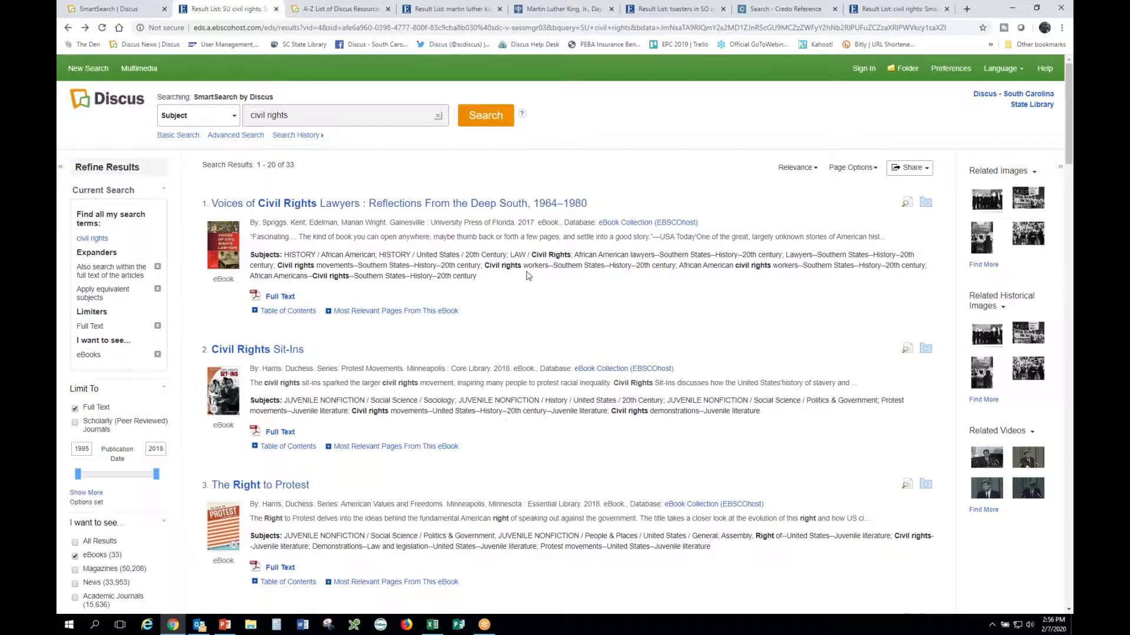
# - Return to the A-Z list, browse the resources under B and L, and open Bloom's Literature from the B resources
pyautogui.click(333, 11)
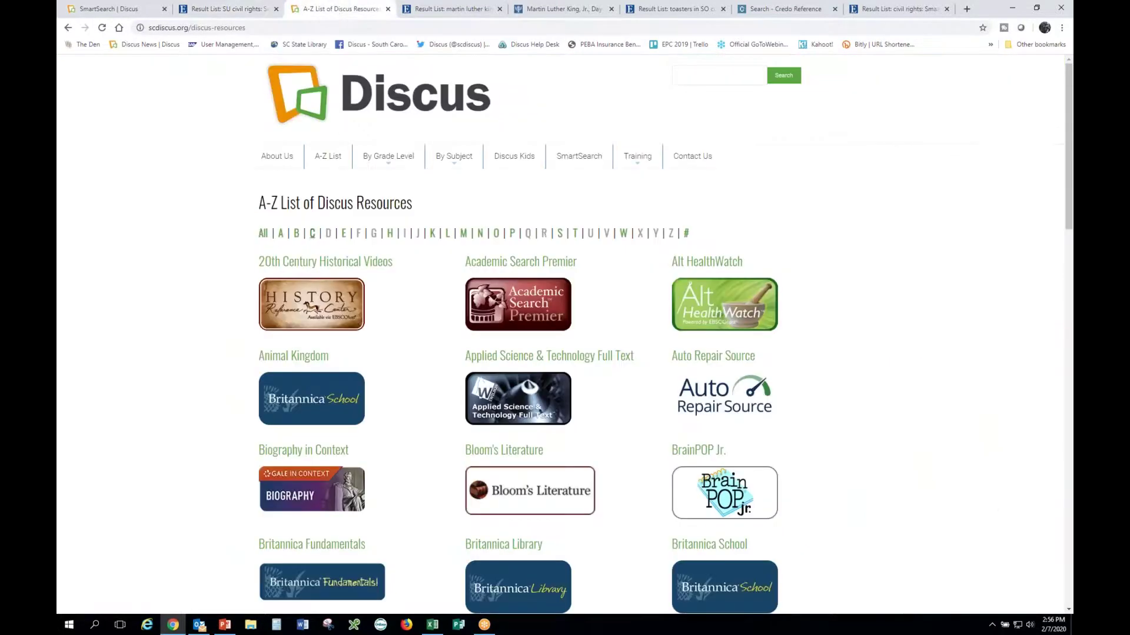
pyautogui.click(296, 234)
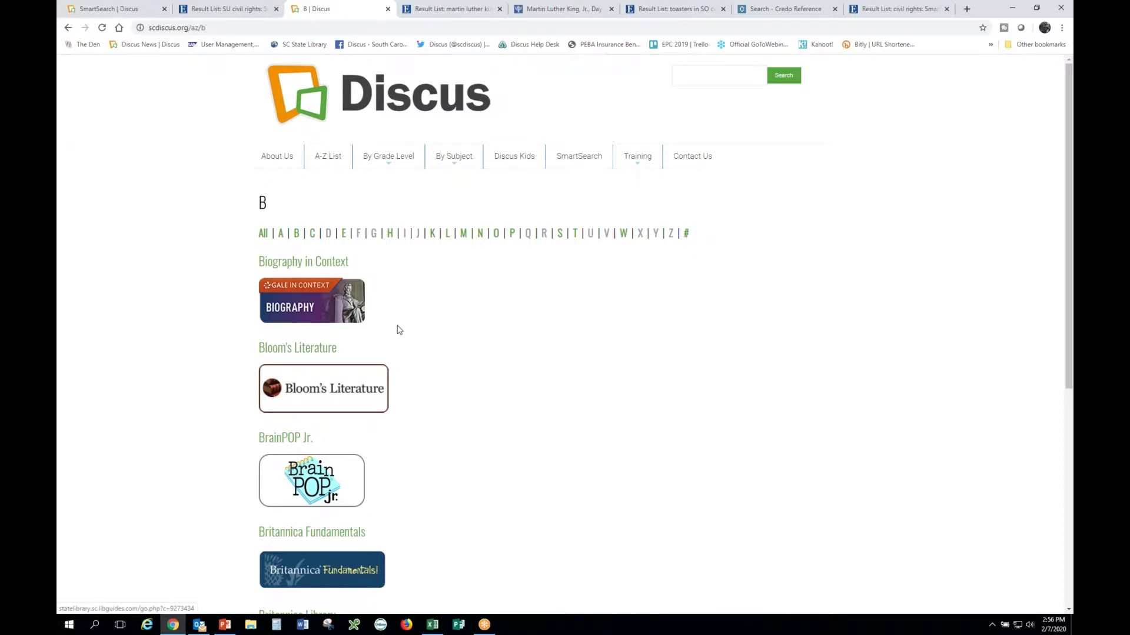
pyautogui.click(447, 235)
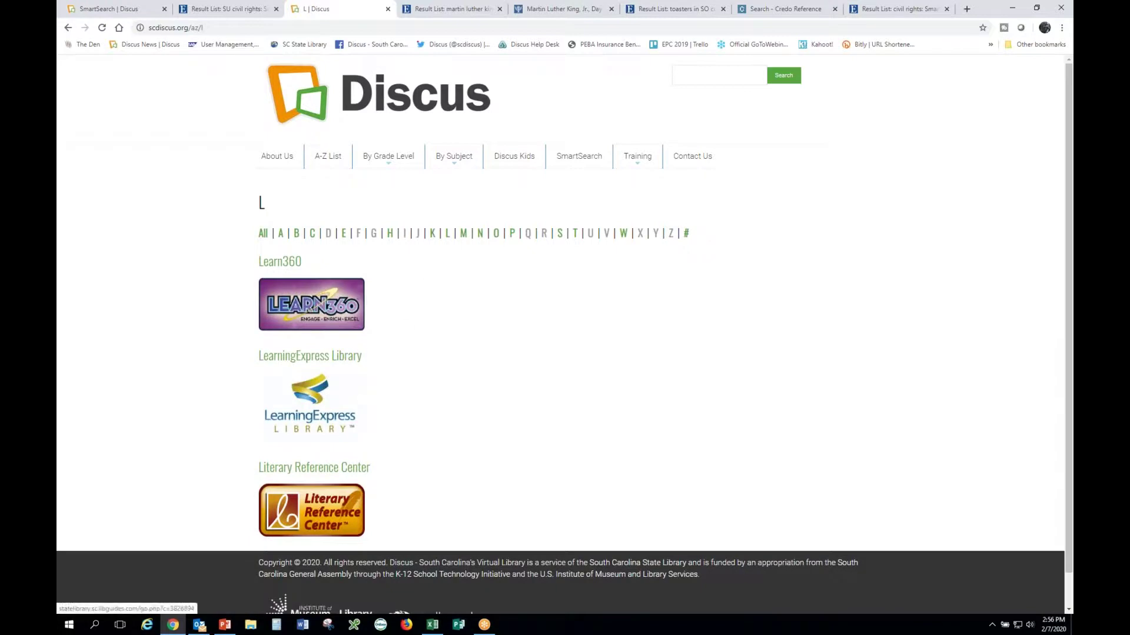
pyautogui.click(297, 235)
pyautogui.click(344, 390)
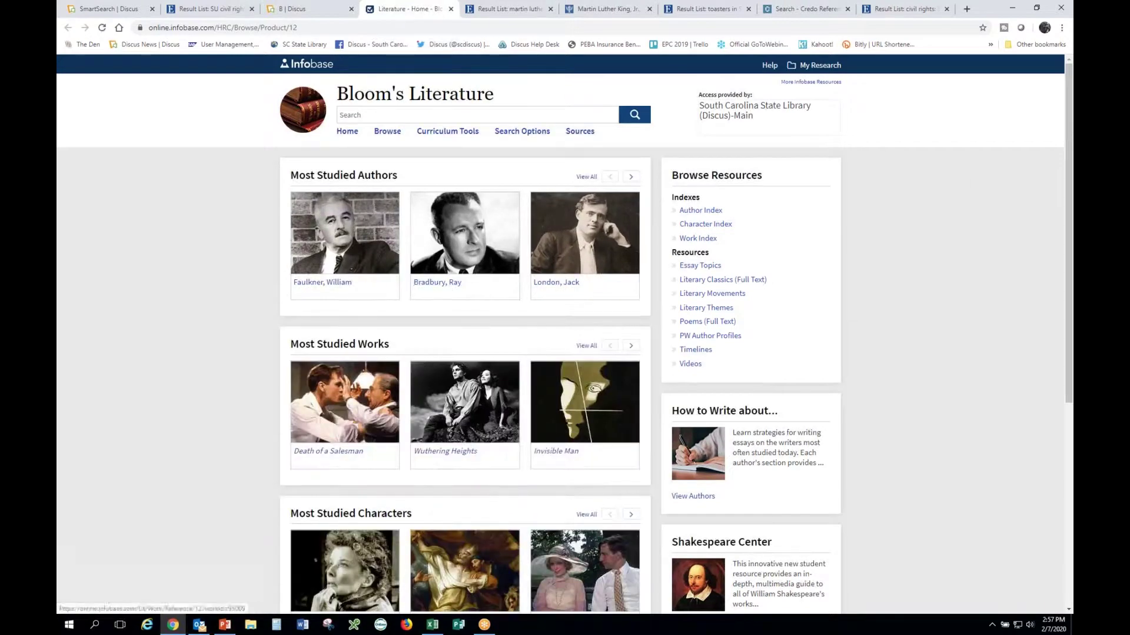
# - Enter "animal farm and snowball" as the Bloom's Literature search terms
pyautogui.click(344, 114)
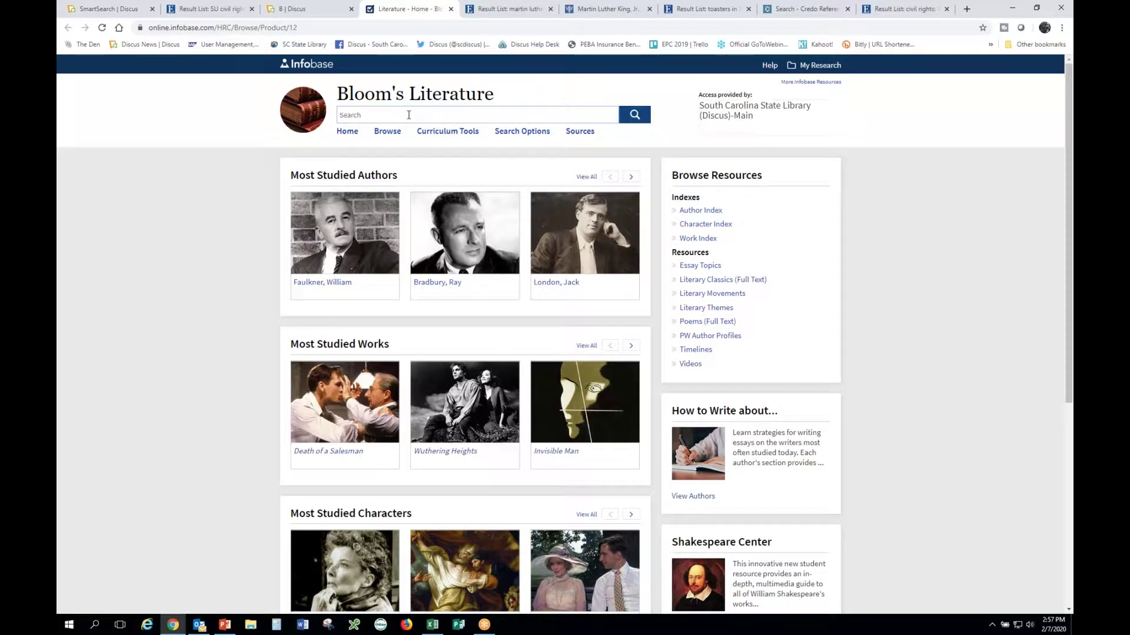
pyautogui.write('animal farm')
pyautogui.write('and snowball')
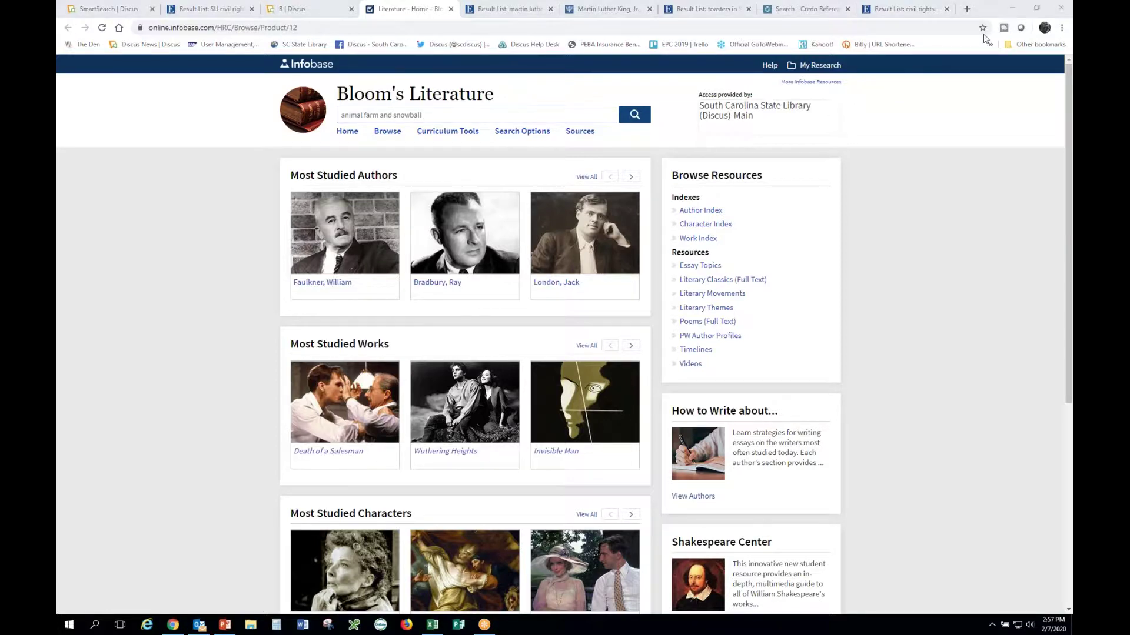
# - Enlarge the browser page by two zoom levels and run the Bloom's Literature search
pyautogui.click(1062, 27)
pyautogui.click(1029, 126)
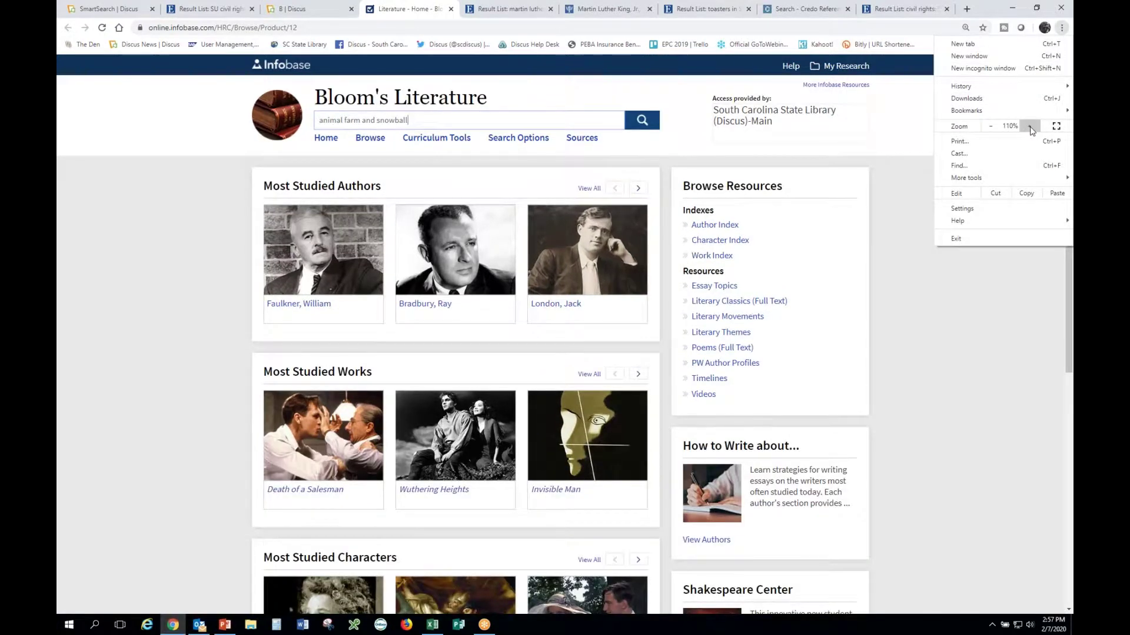
pyautogui.click(1030, 126)
pyautogui.click(695, 149)
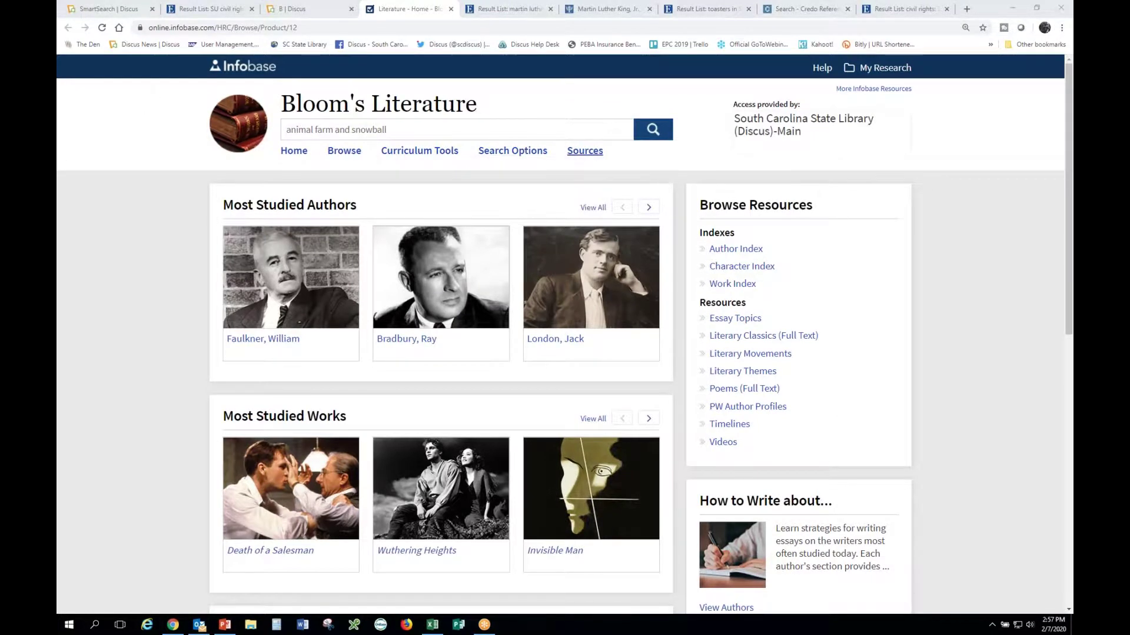
pyautogui.click(652, 135)
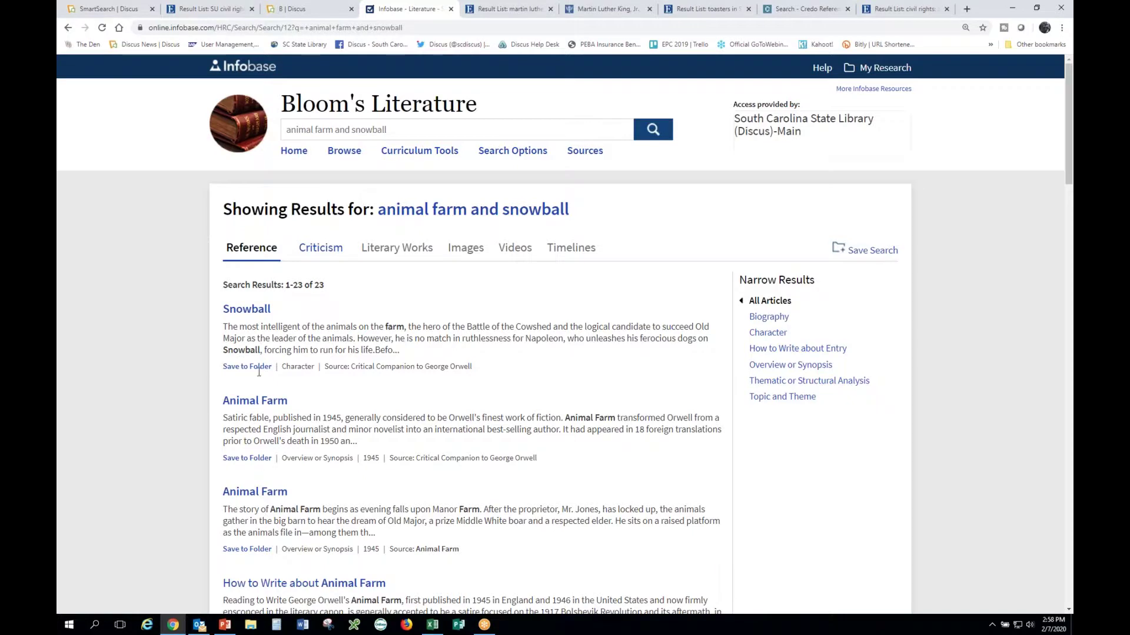
# - Look through the Reference results for the Animal Farm and Snowball search
pyautogui.scroll(-3, 268, 442)
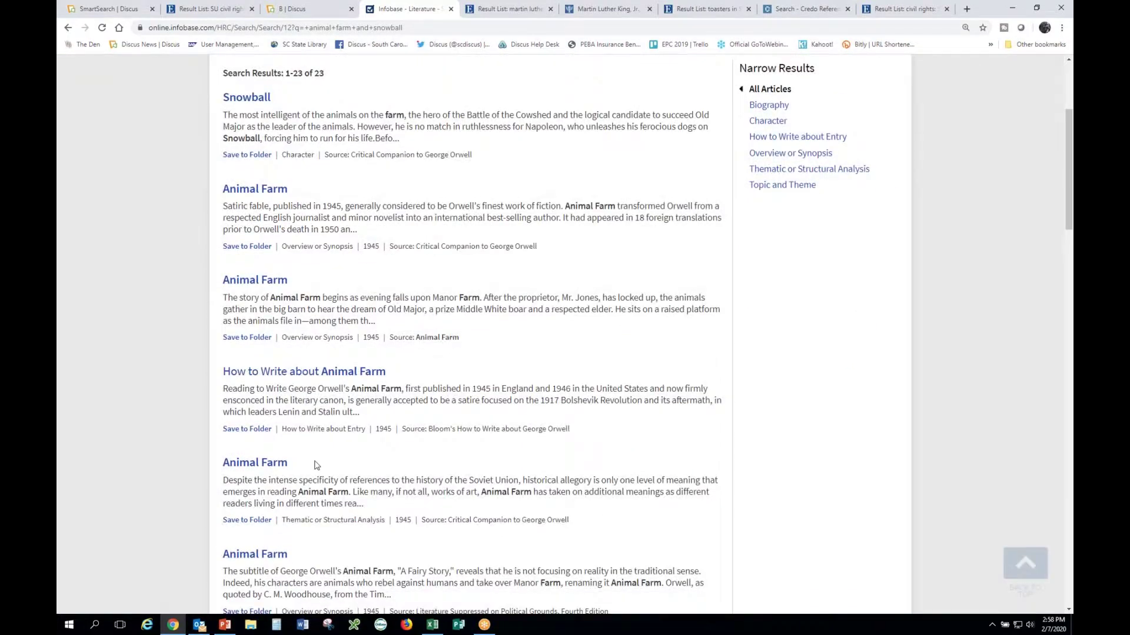
pyautogui.scroll(-1, 300, 473)
pyautogui.moveTo(285, 466); pyautogui.dragTo(362, 471)
pyautogui.moveTo(290, 558); pyautogui.dragTo(351, 574)
pyautogui.scroll(5, 340, 554)
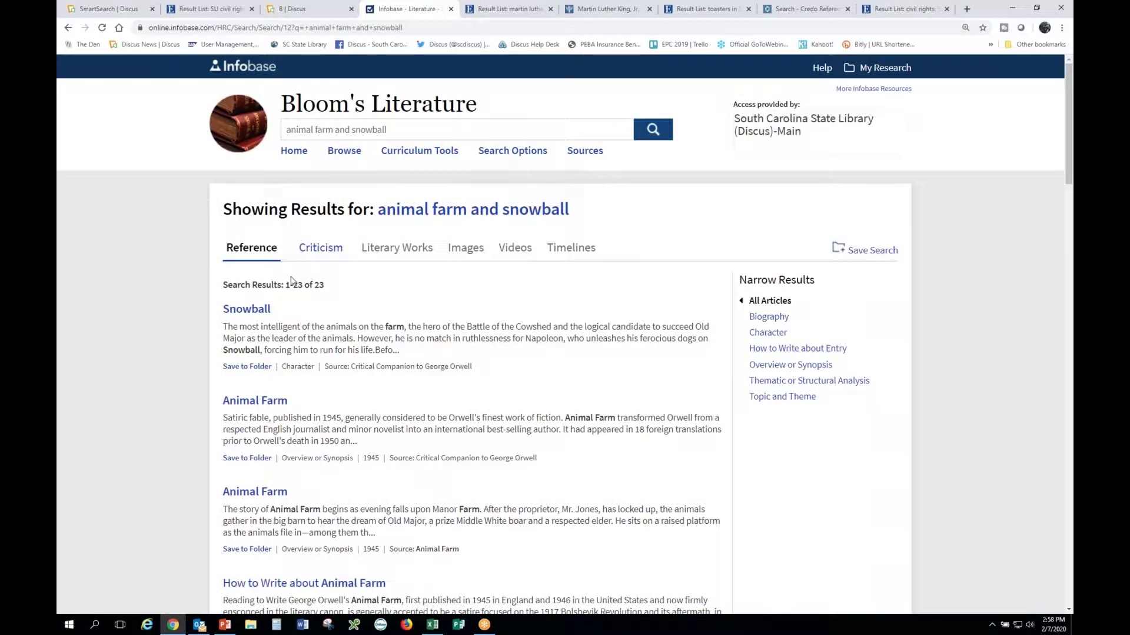
# - Show the Criticism results for the same search and look through the listed articles
pyautogui.click(316, 250)
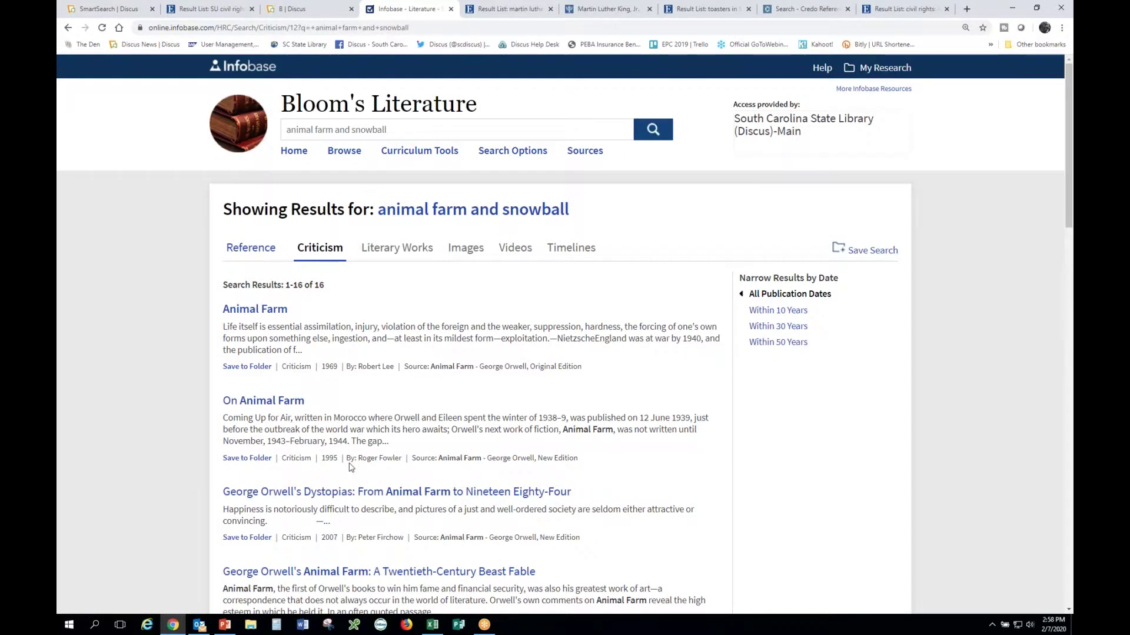
pyautogui.scroll(-2, 349, 468)
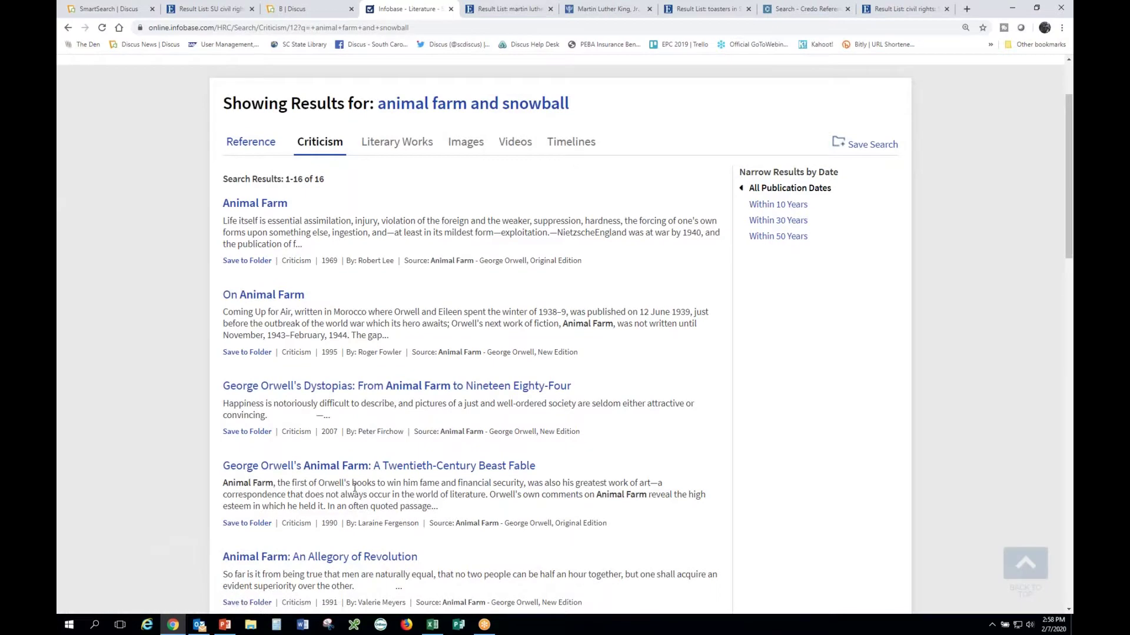
pyautogui.scroll(-1, 354, 488)
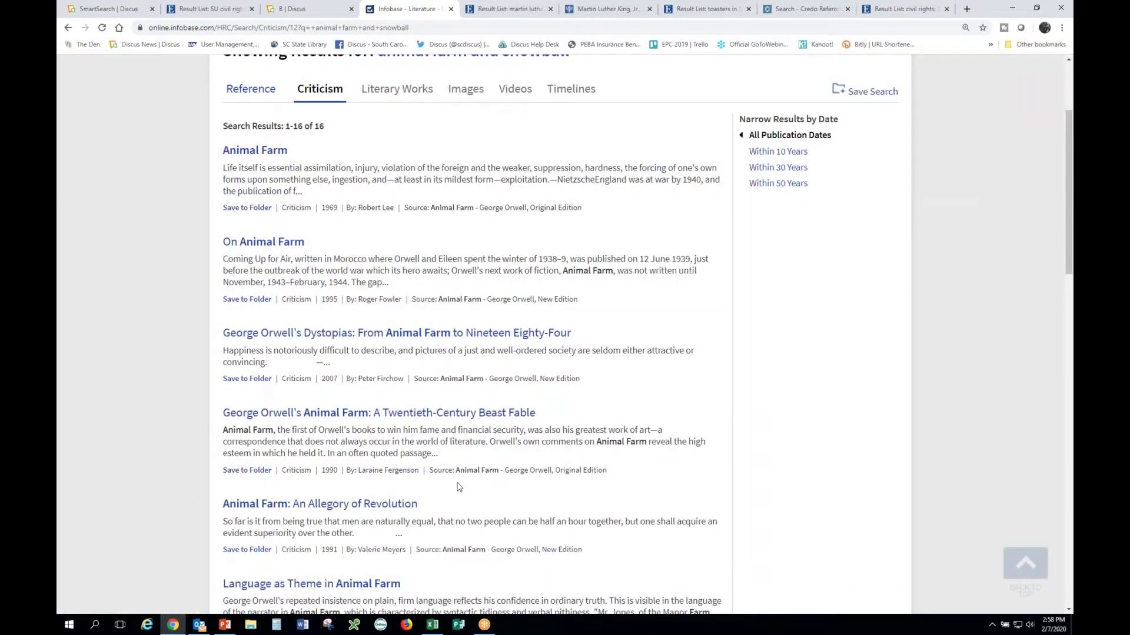
pyautogui.scroll(2, 459, 488)
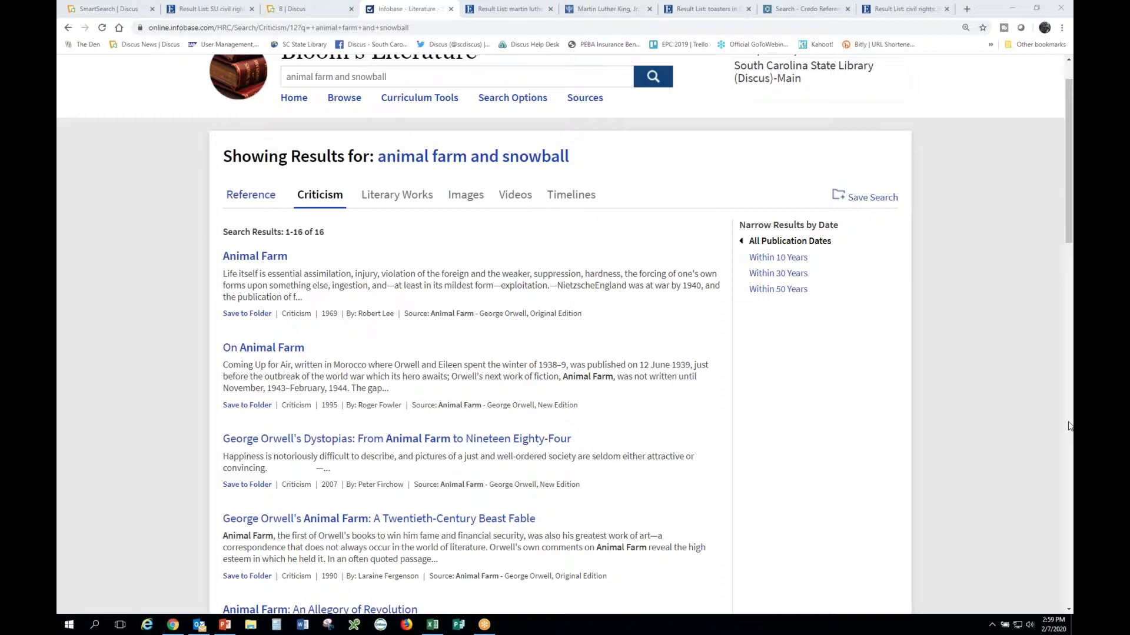
# - Return to the Discus resources page and open Discus Kids, ready to enter a SmartSearch Kids query
pyautogui.click(313, 11)
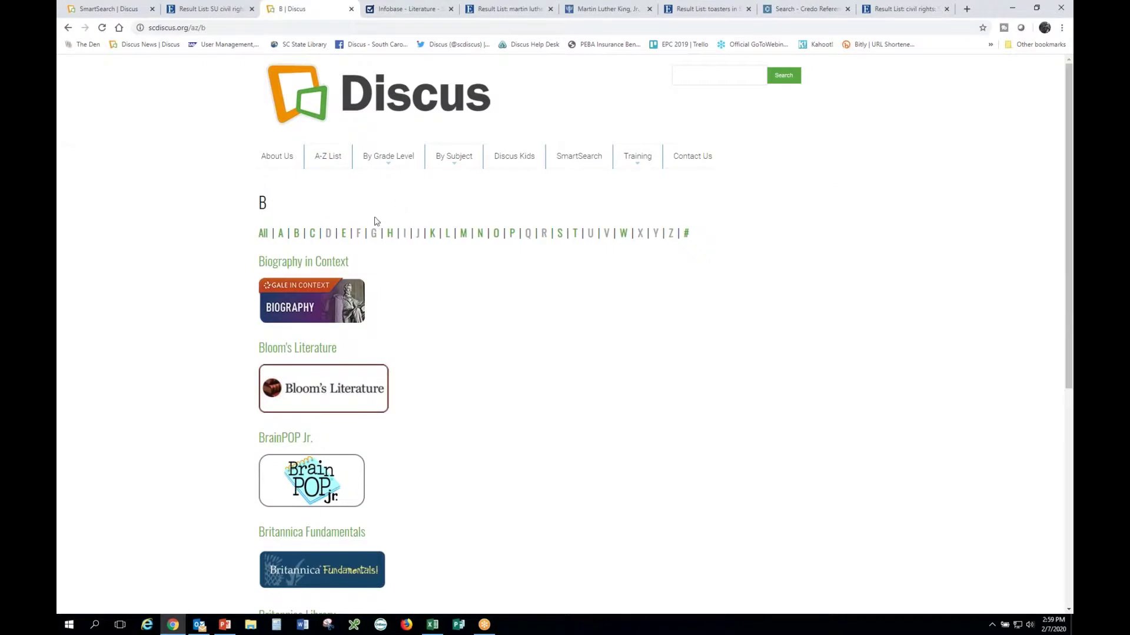
pyautogui.click(521, 160)
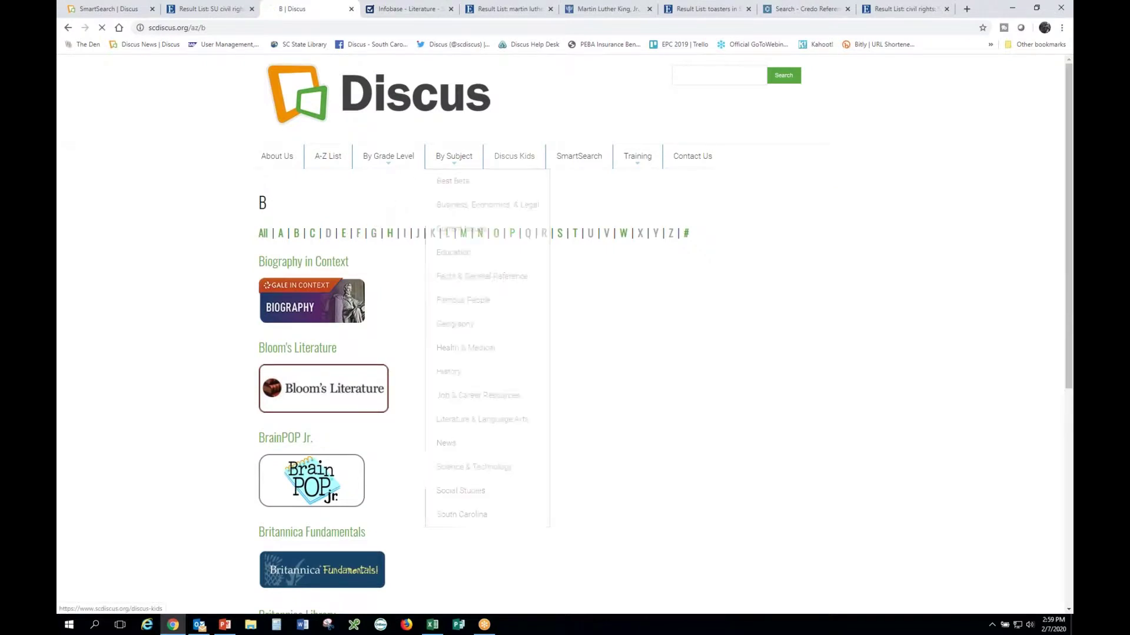
pyautogui.click(493, 315)
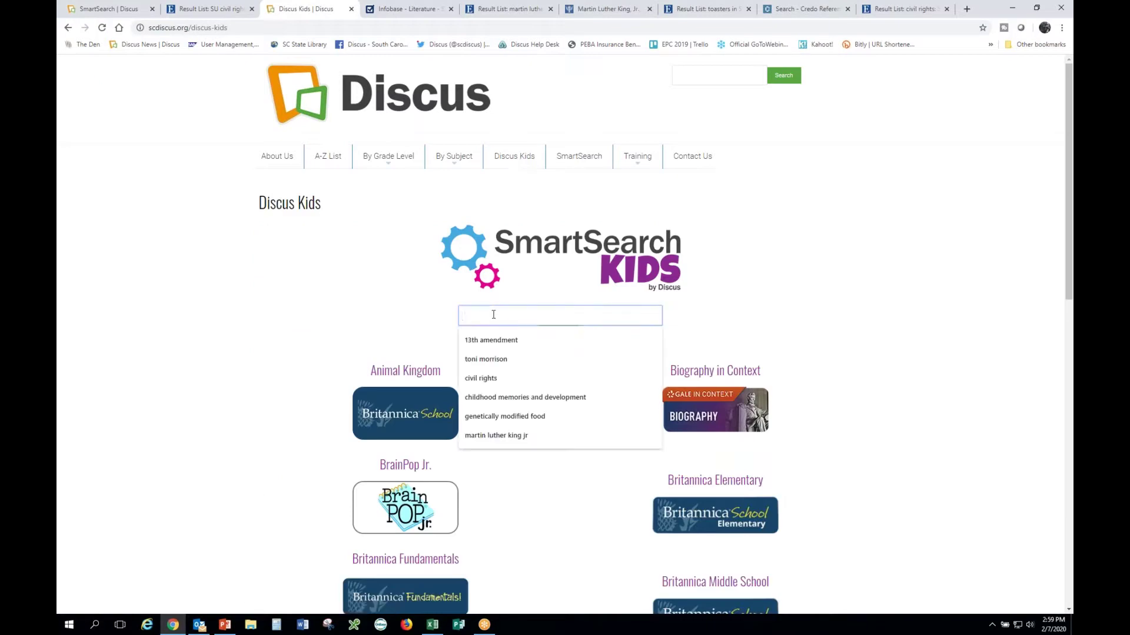
pyautogui.write('wildfir')
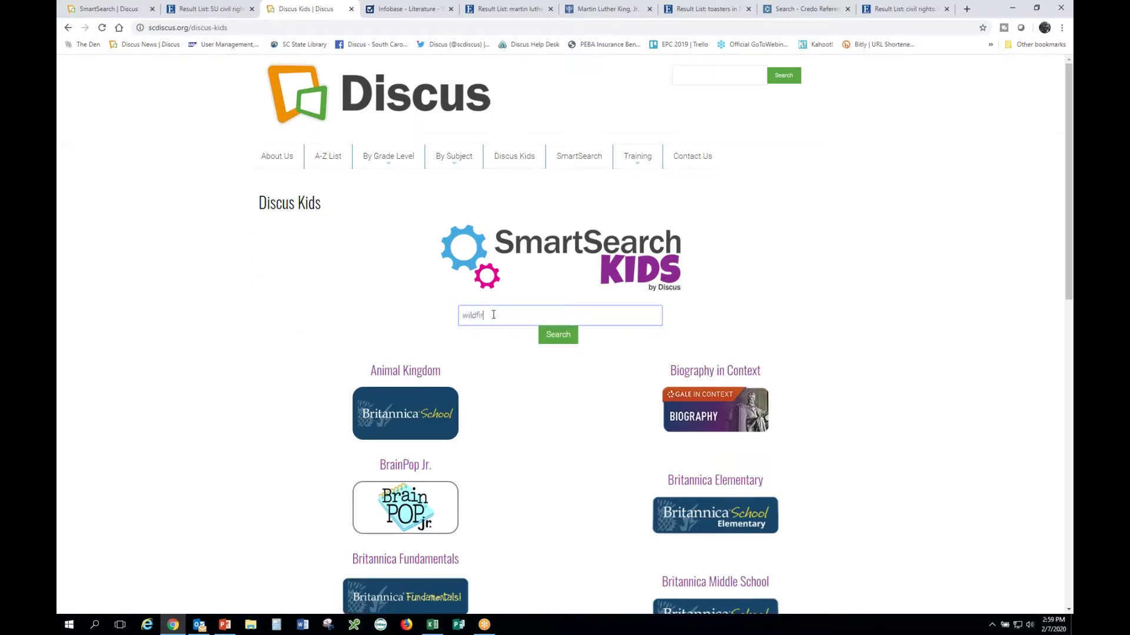
pyautogui.write('es and')
pyautogui.press('BackSpace')
pyautogui.press('BackSpace')
pyautogui.press('BackSpace')
pyautogui.press('BackSpace')
pyautogui.press('BackSpace')
pyautogui.press('BackSpace')
pyautogui.press('BackSpace')
pyautogui.press('BackSpace')
pyautogui.press('BackSpace')
pyautogui.press('BackSpace')
pyautogui.press('BackSpace')
# - Search SmartSearch Kids for "australian wildfires" and check which database supplies the first result
pyautogui.write('australia wildfires')
pyautogui.press('Return')
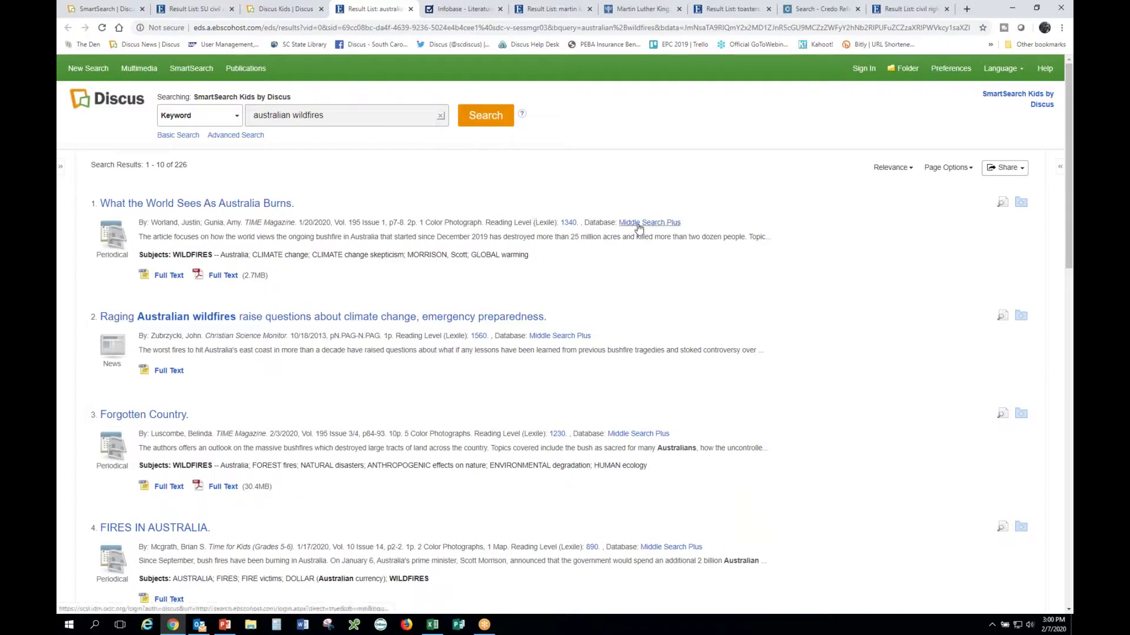
pyautogui.moveTo(683, 223); pyautogui.dragTo(624, 224)
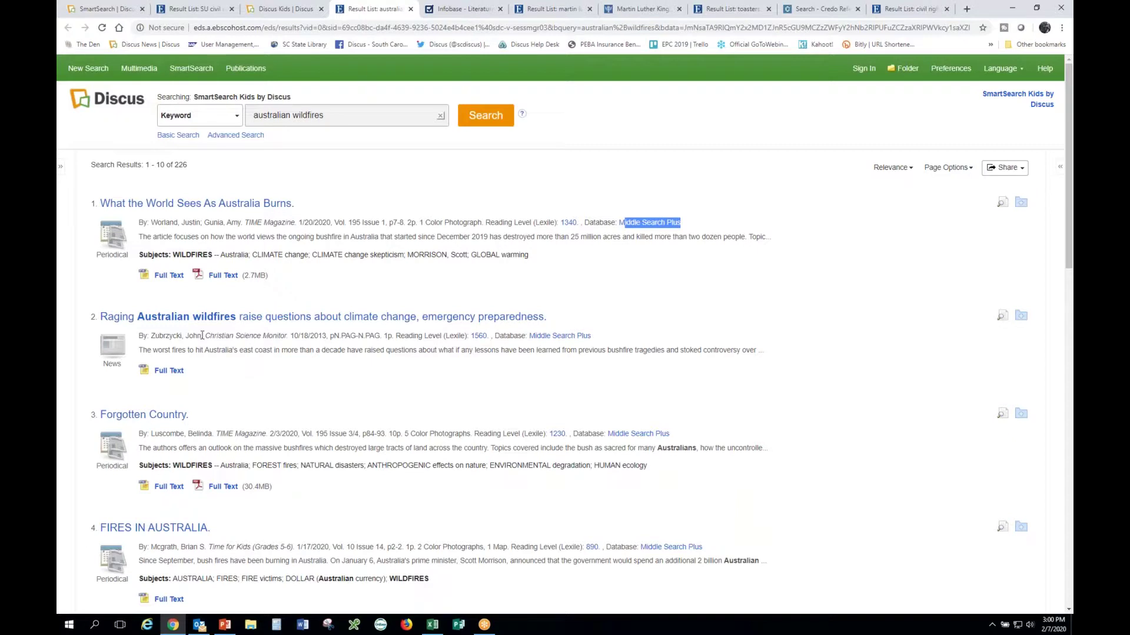
pyautogui.click(172, 174)
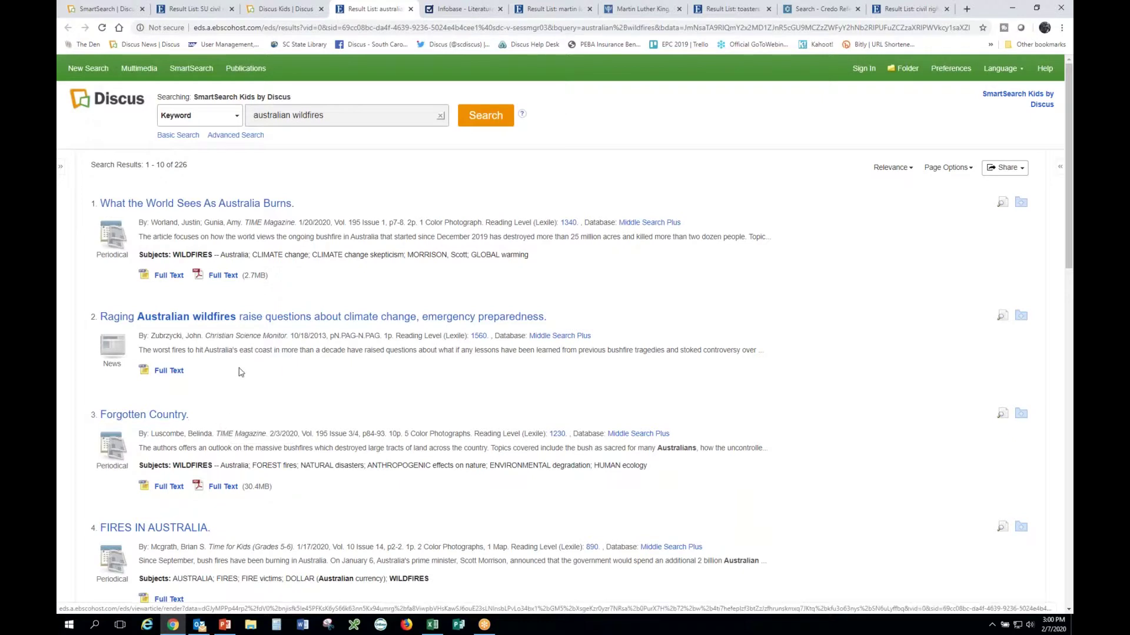
# - Run a Subject search for "wildfires AND australia" in SmartSearch Kids
pyautogui.click(236, 118)
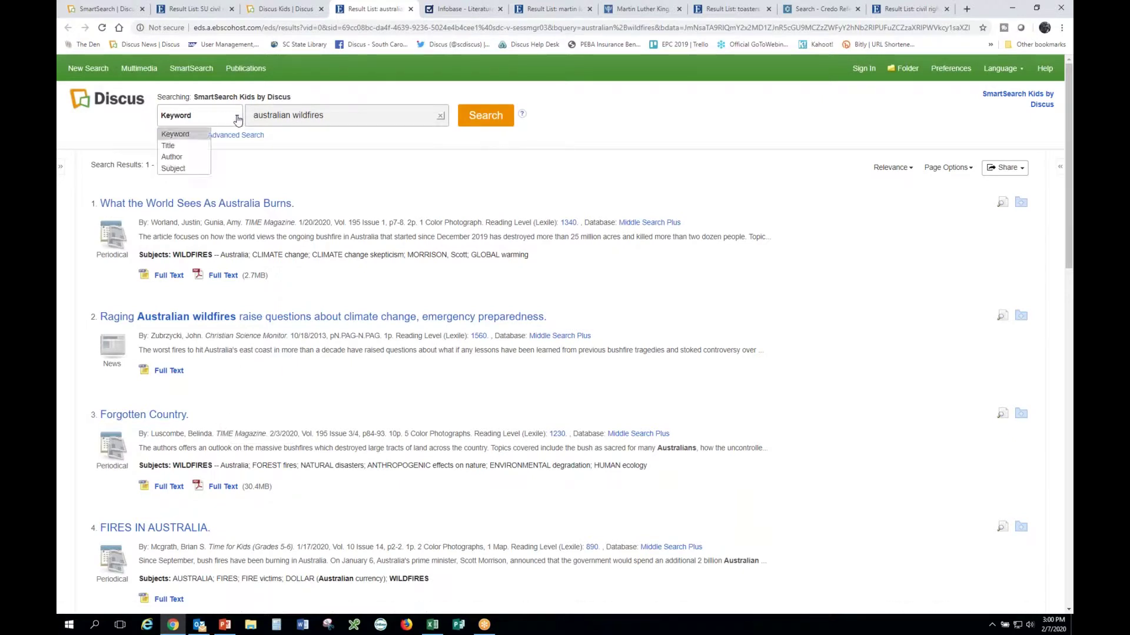
pyautogui.click(174, 169)
pyautogui.click(338, 116)
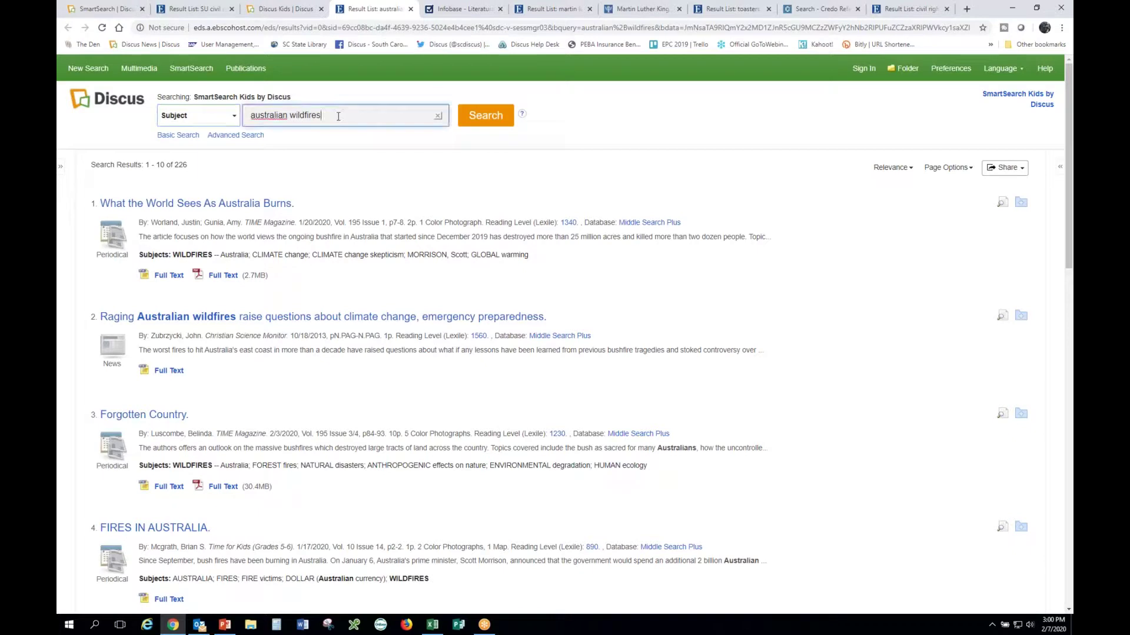
pyautogui.press('BackSpace')
pyautogui.press('BackSpace')
pyautogui.press('BackSpace')
pyautogui.press('BackSpace')
pyautogui.press('BackSpace')
pyautogui.press('BackSpace')
pyautogui.press('BackSpace')
pyautogui.press('BackSpace')
pyautogui.press('BackSpace')
pyautogui.press('BackSpace')
pyautogui.press('BackSpace')
pyautogui.press('BackSpace')
pyautogui.press('BackSpace')
pyautogui.press('BackSpace')
pyautogui.press('BackSpace')
pyautogui.press('BackSpace')
pyautogui.press('BackSpace')
pyautogui.press('BackSpace')
pyautogui.press('BackSpace')
pyautogui.press('BackSpace')
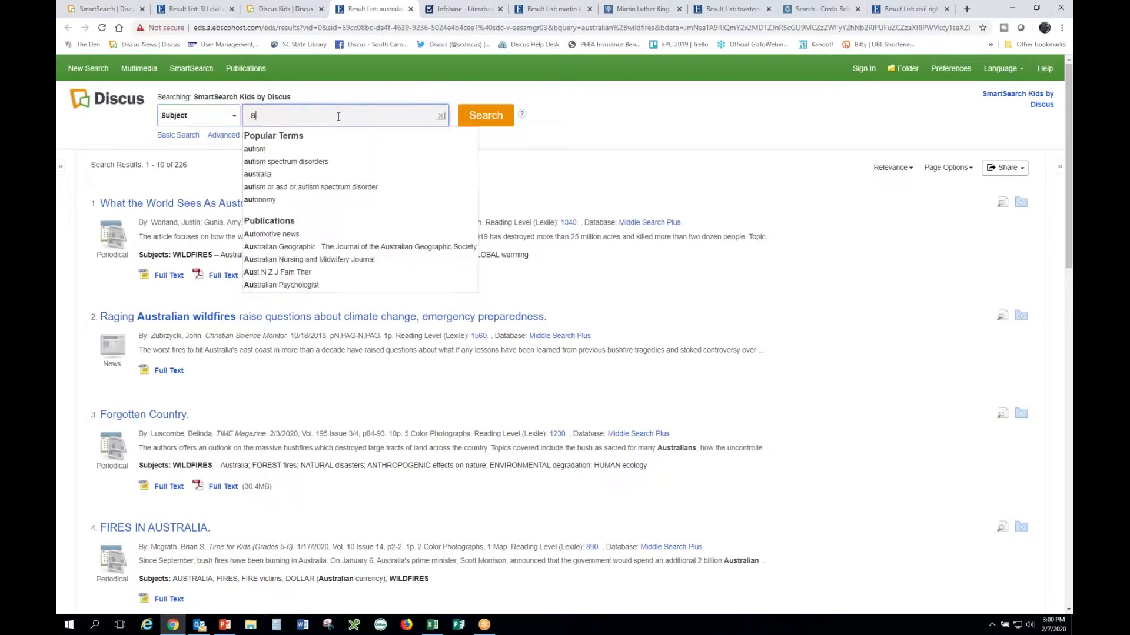
pyautogui.write('wild')
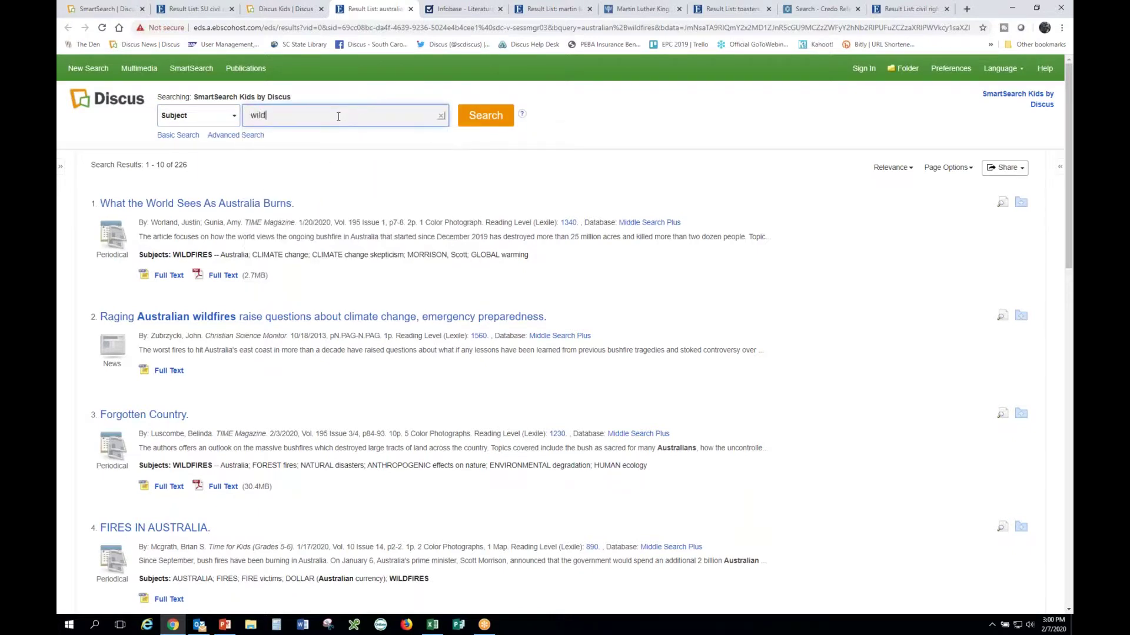
pyautogui.write('fires AND')
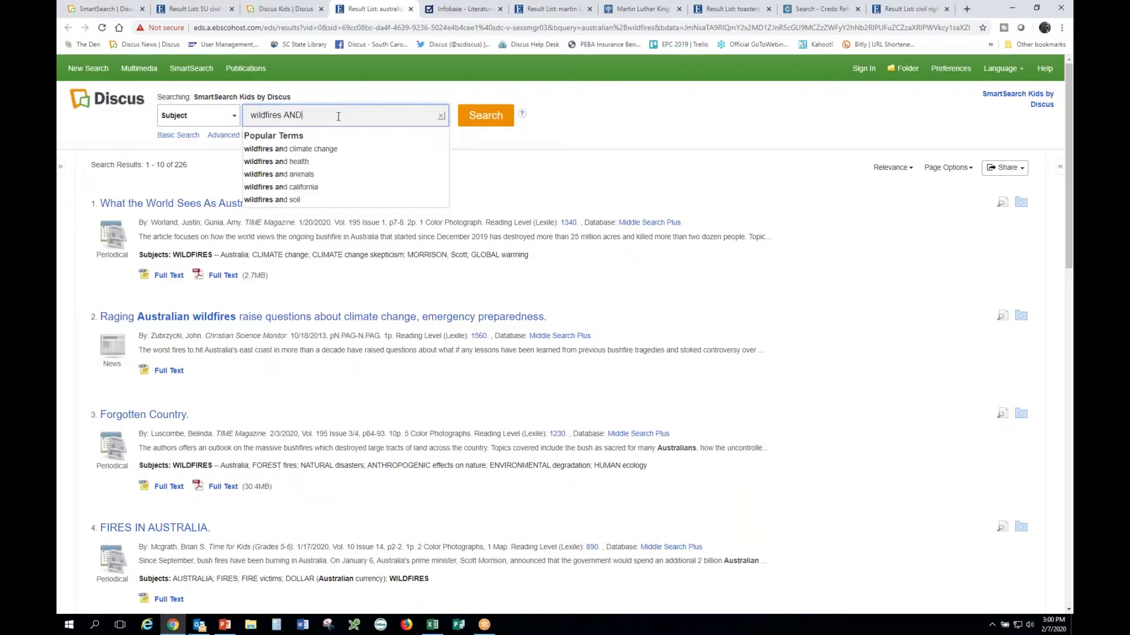
pyautogui.write(' australia')
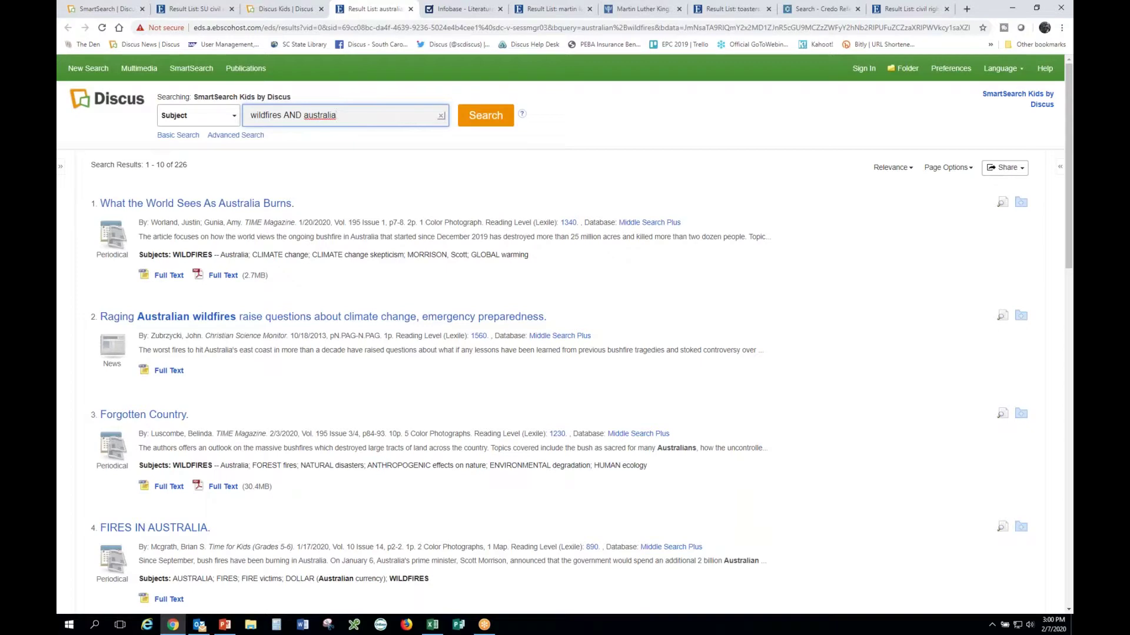
pyautogui.click(474, 117)
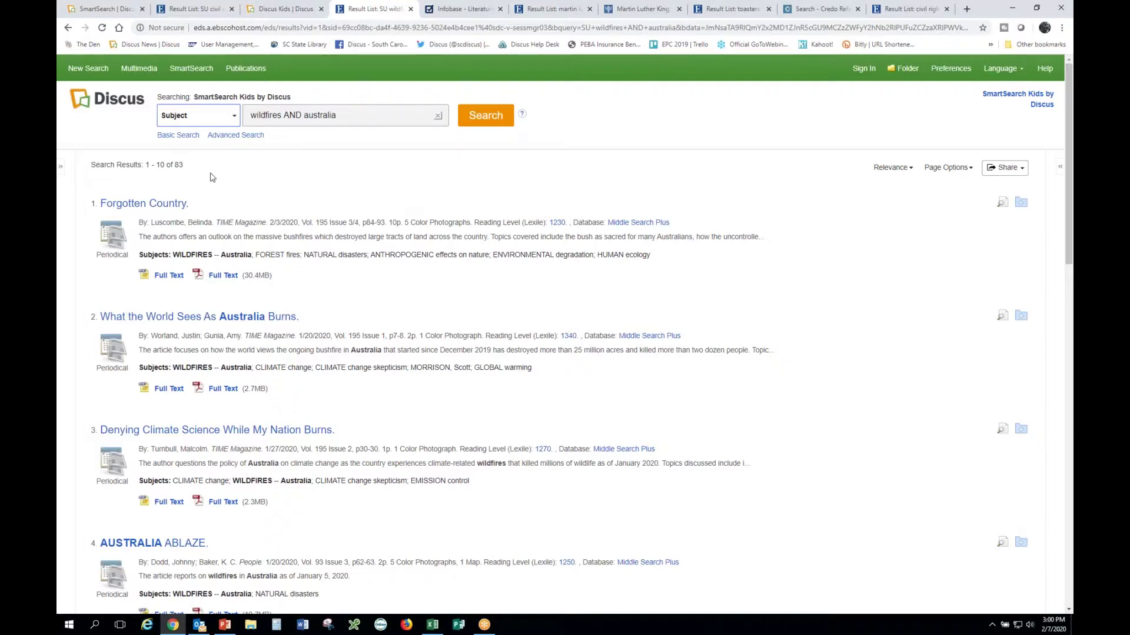
# - Examine the subject search's result count and listed articles, including the source database of "Australian Natural Disasters"
pyautogui.moveTo(183, 165); pyautogui.dragTo(179, 165)
pyautogui.click(329, 302)
pyautogui.scroll(-4, 330, 302)
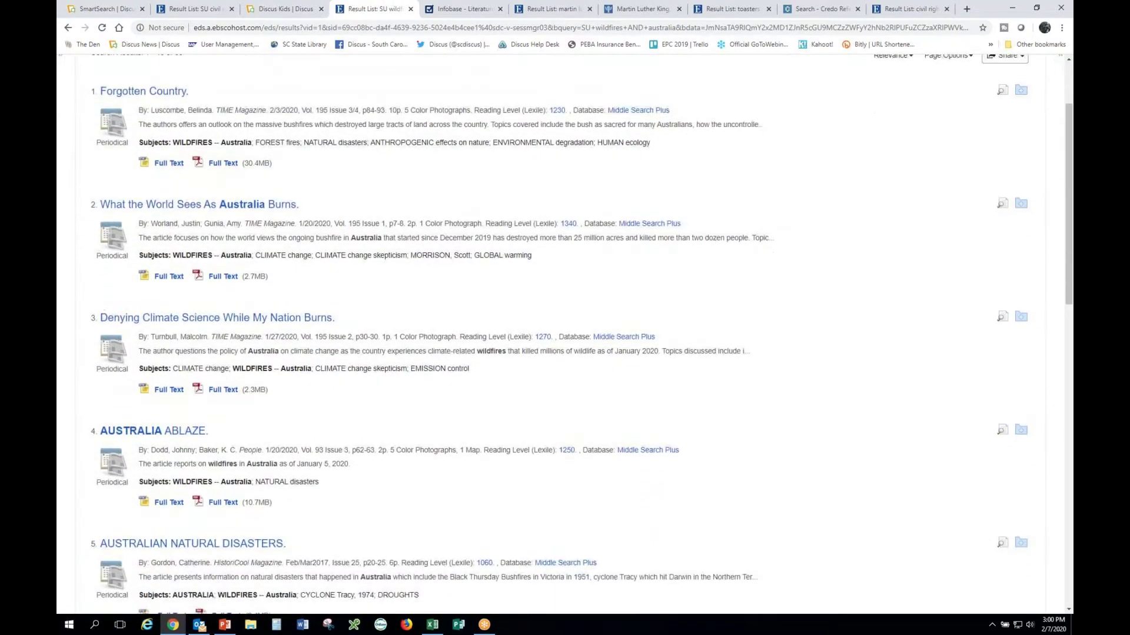
pyautogui.scroll(-3, 333, 304)
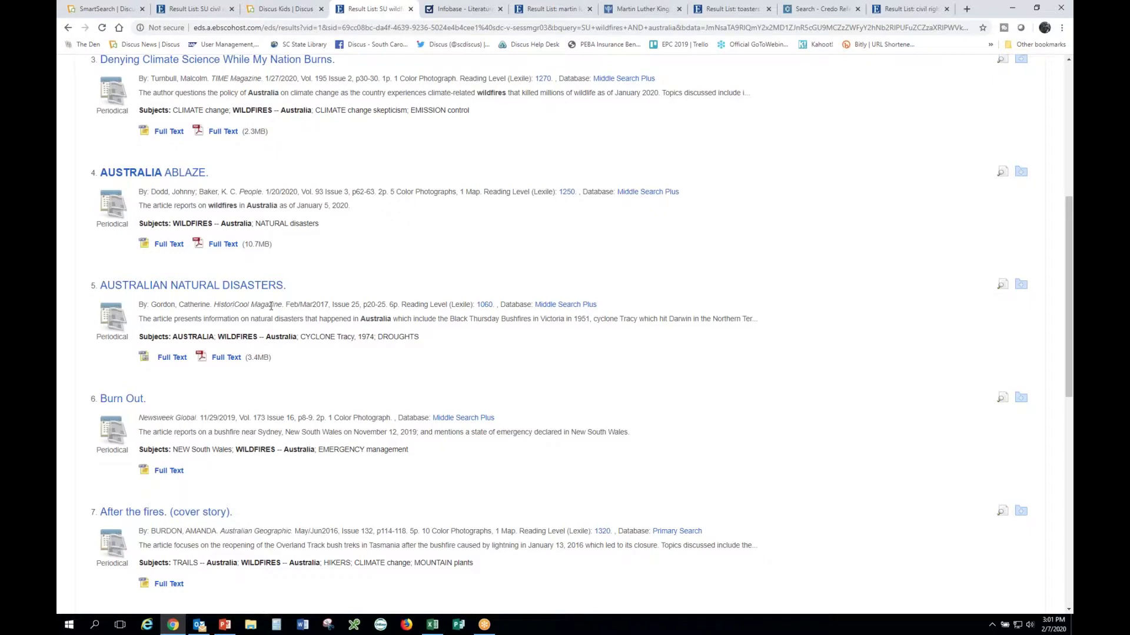
pyautogui.moveTo(599, 306); pyautogui.dragTo(534, 305)
pyautogui.click(547, 272)
pyautogui.scroll(-1, 528, 369)
pyautogui.scroll(-1, 529, 370)
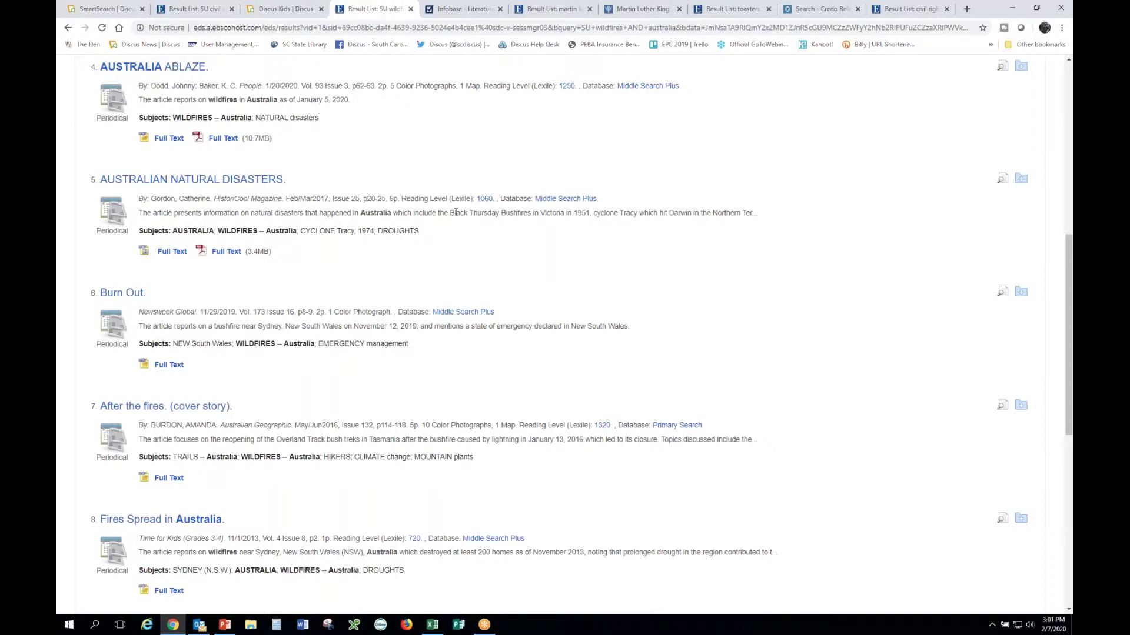
# - Check the Lexile reading levels of "Australian Natural Disasters" and "Fires Spread in Australia"
pyautogui.moveTo(452, 198); pyautogui.dragTo(493, 199)
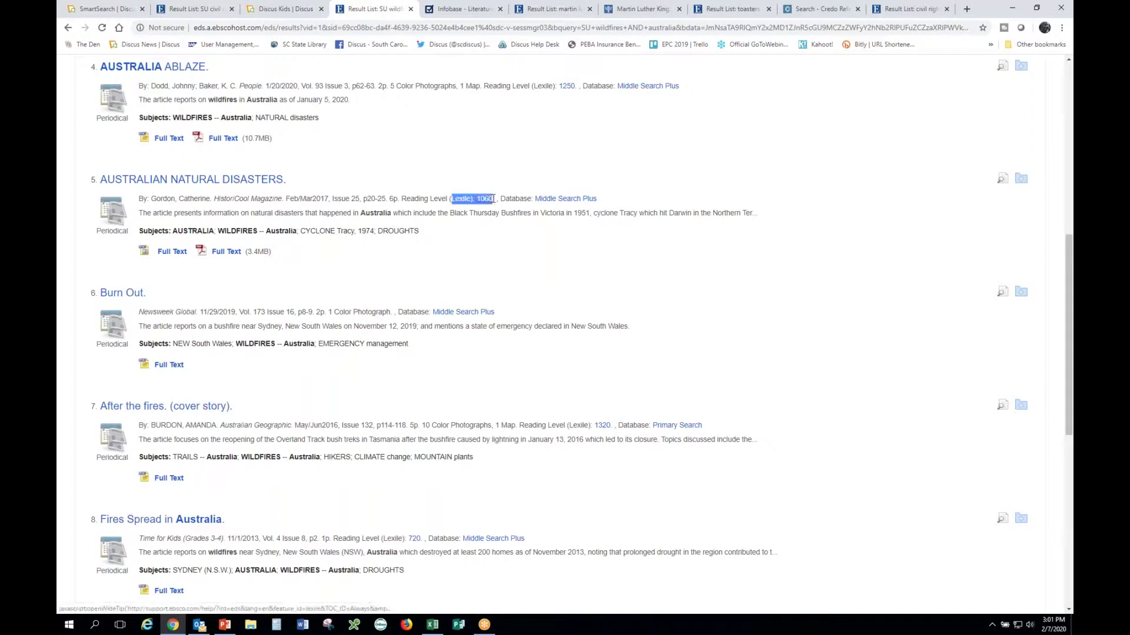
pyautogui.click(526, 268)
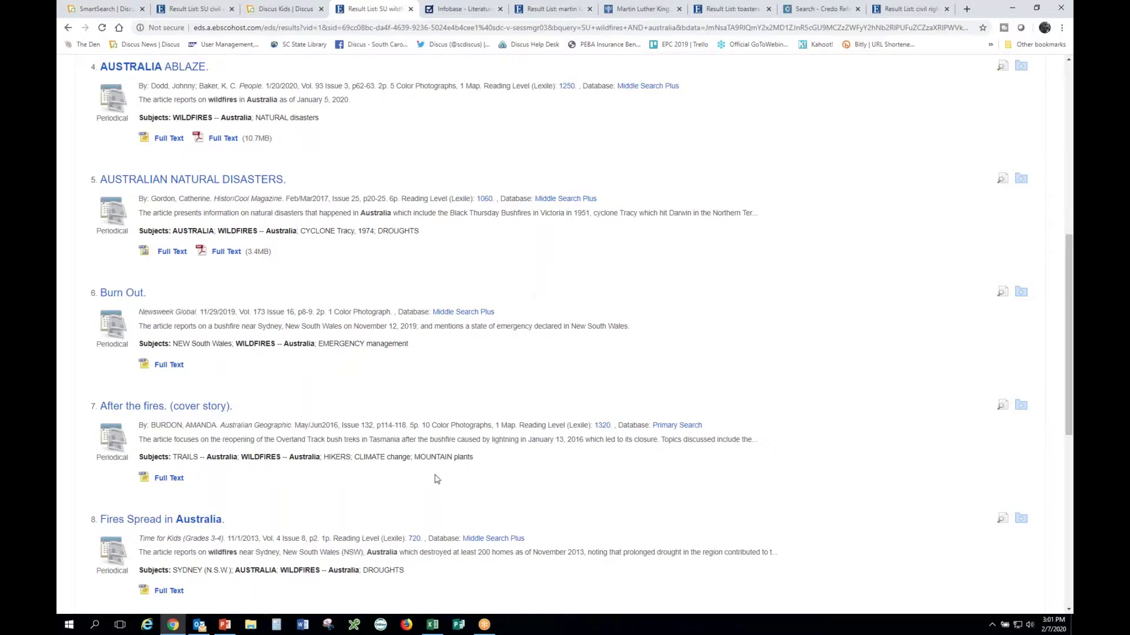
pyautogui.scroll(-1, 435, 480)
pyautogui.scroll(-3, 388, 328)
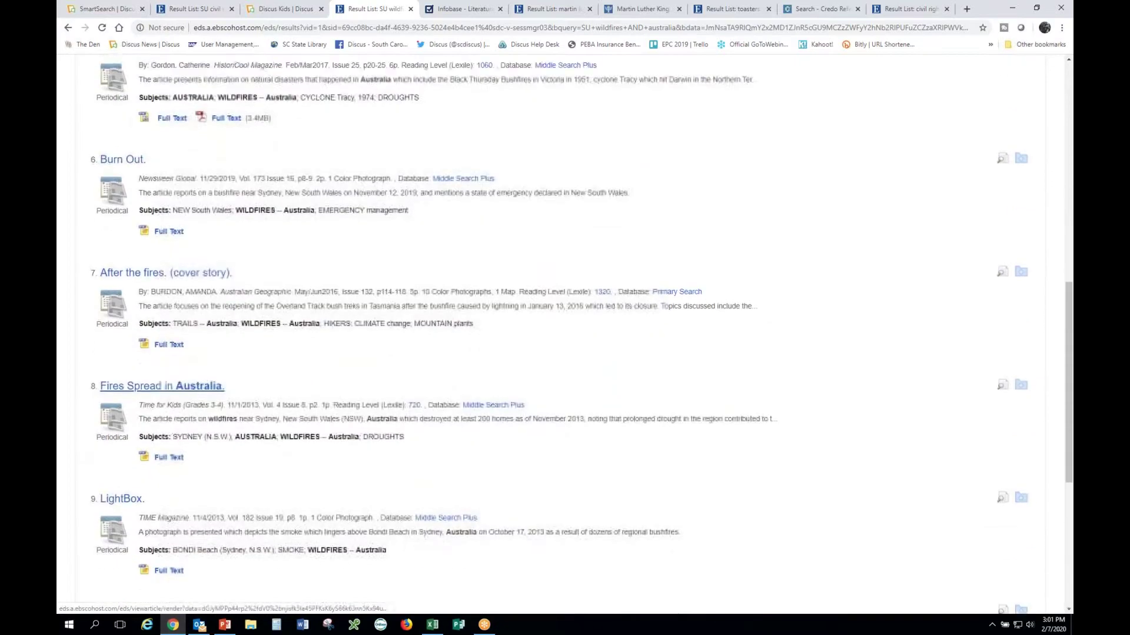
pyautogui.moveTo(388, 328); pyautogui.dragTo(422, 328)
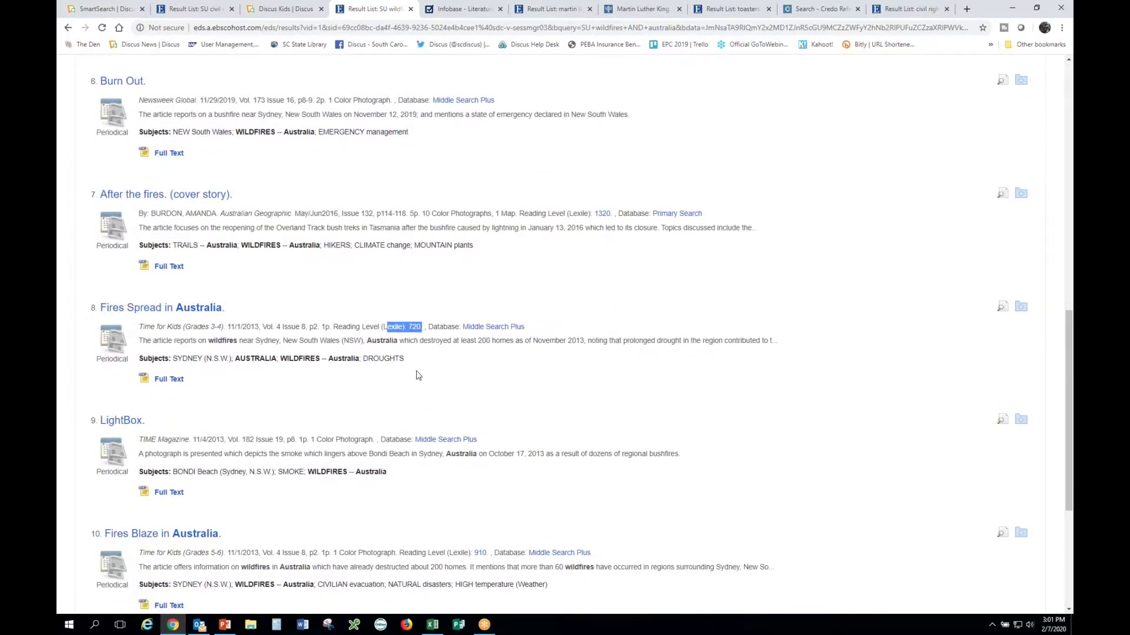
pyautogui.click(352, 392)
# - Check the magazine title and publication date of "Fires Spread in Australia" and the publication date of "Forgotten Country"
pyautogui.moveTo(252, 325); pyautogui.dragTo(139, 328)
pyautogui.click(259, 326)
pyautogui.moveTo(258, 325); pyautogui.dragTo(230, 327)
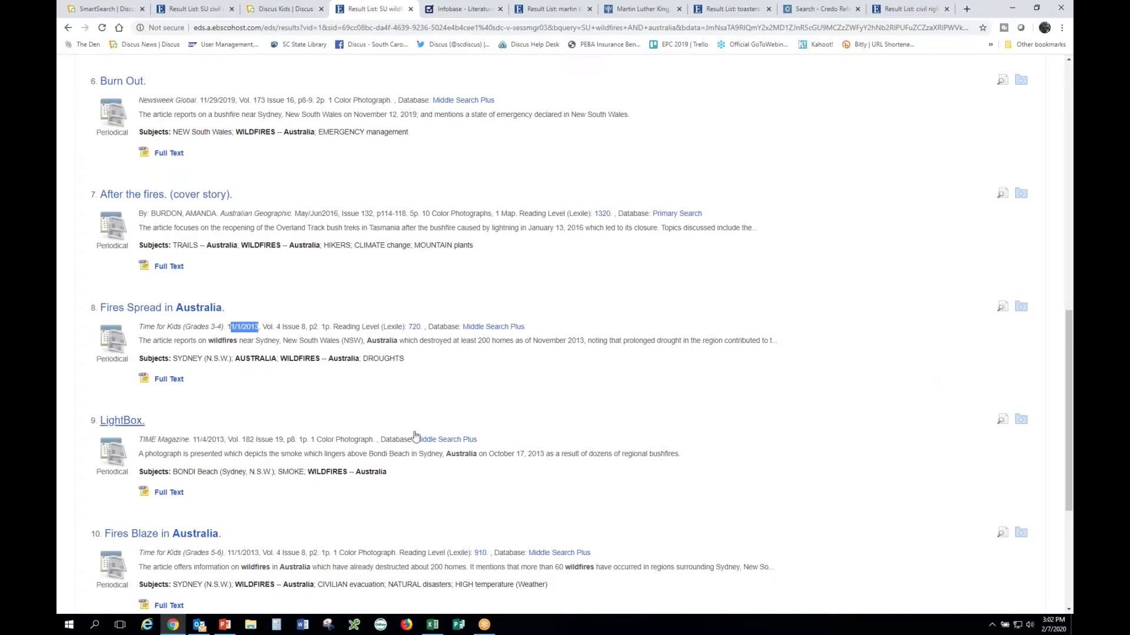
pyautogui.scroll(-2, 416, 437)
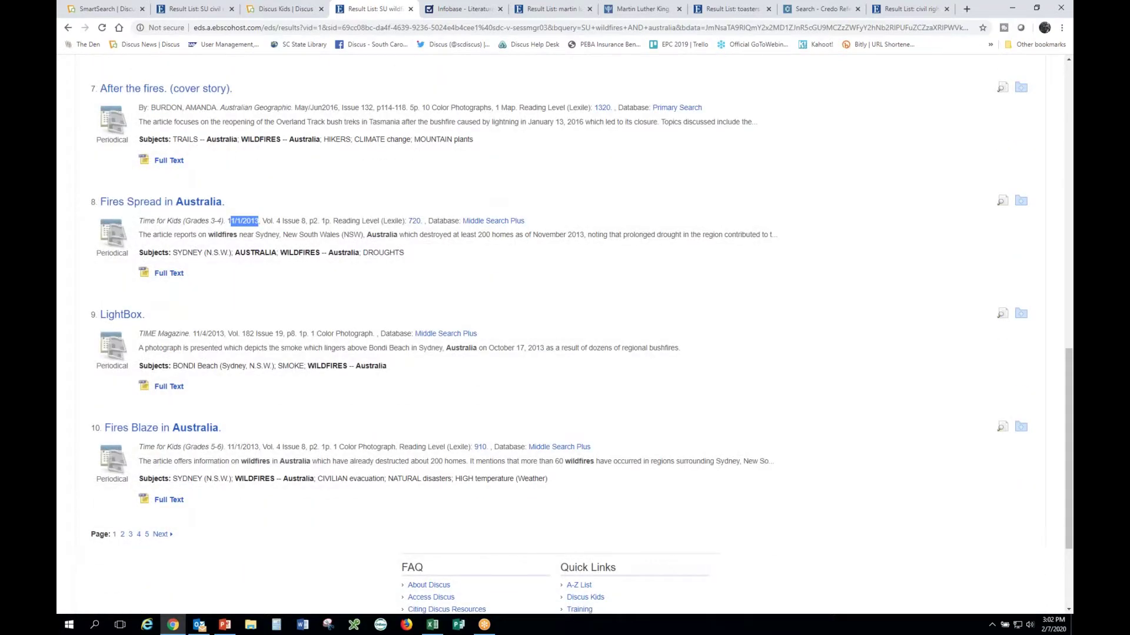
pyautogui.scroll(6, 565, 333)
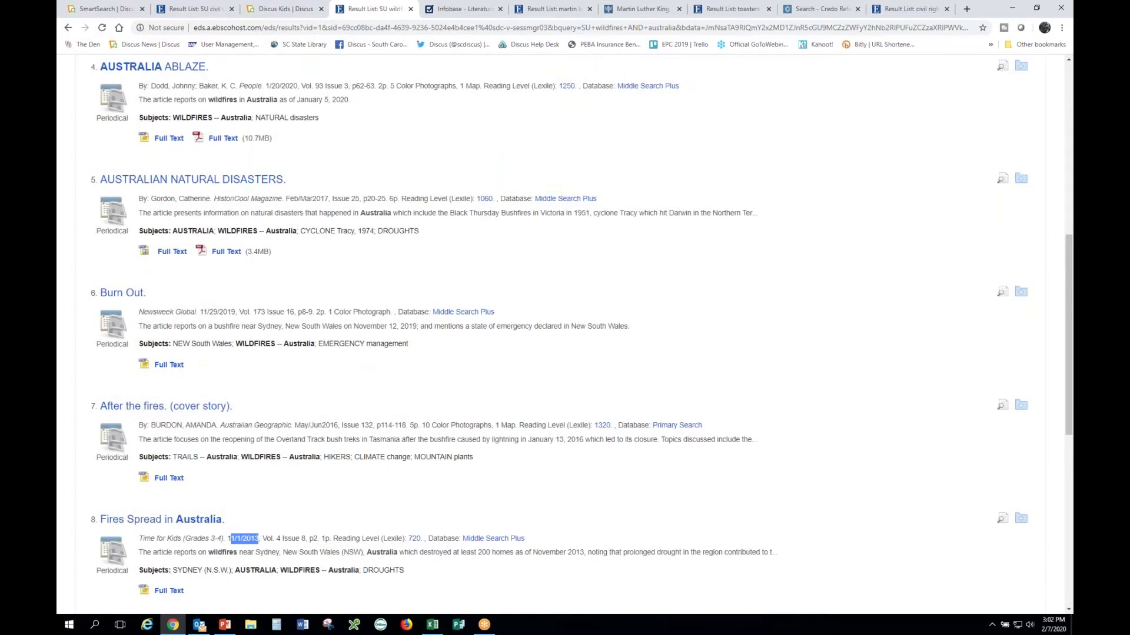
pyautogui.scroll(6, 383, 496)
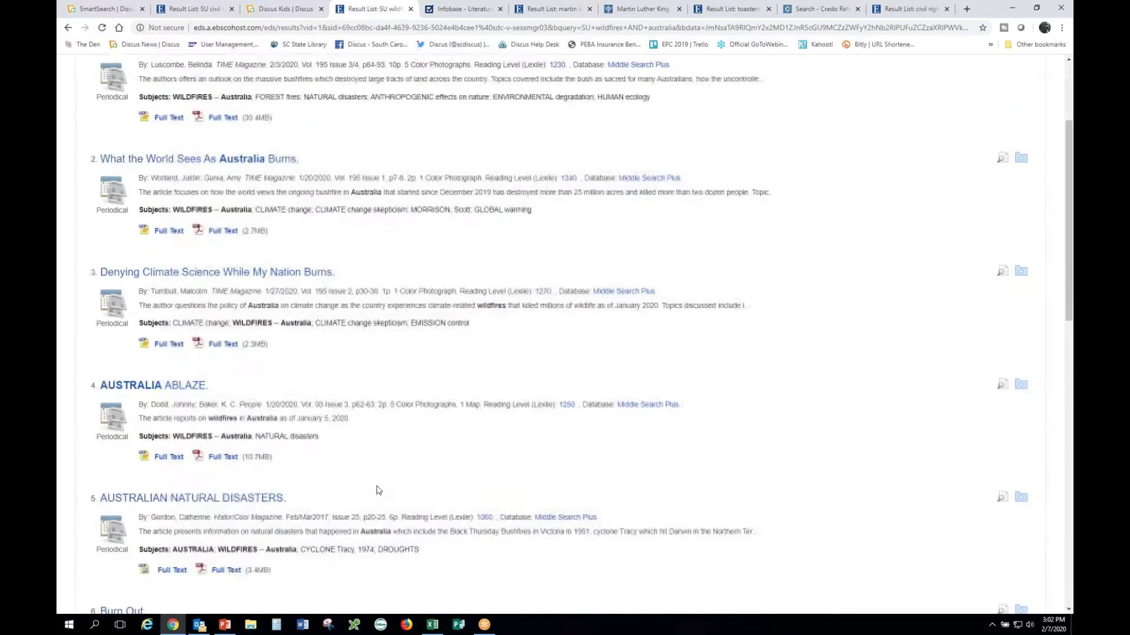
pyautogui.scroll(3, 379, 490)
pyautogui.moveTo(267, 223); pyautogui.dragTo(299, 223)
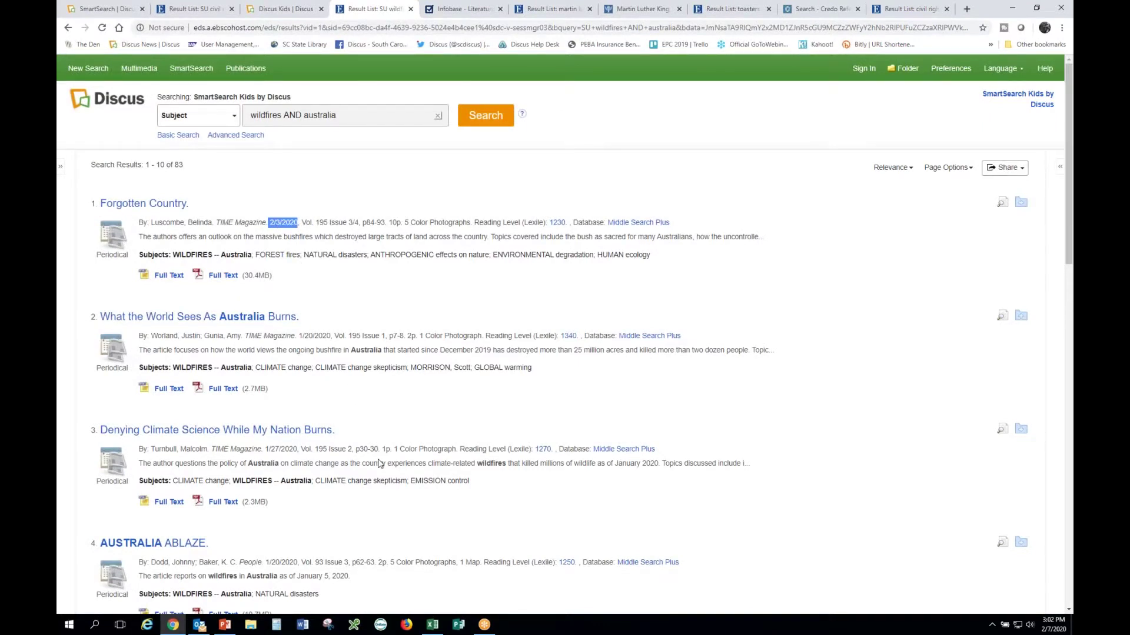
pyautogui.click(422, 276)
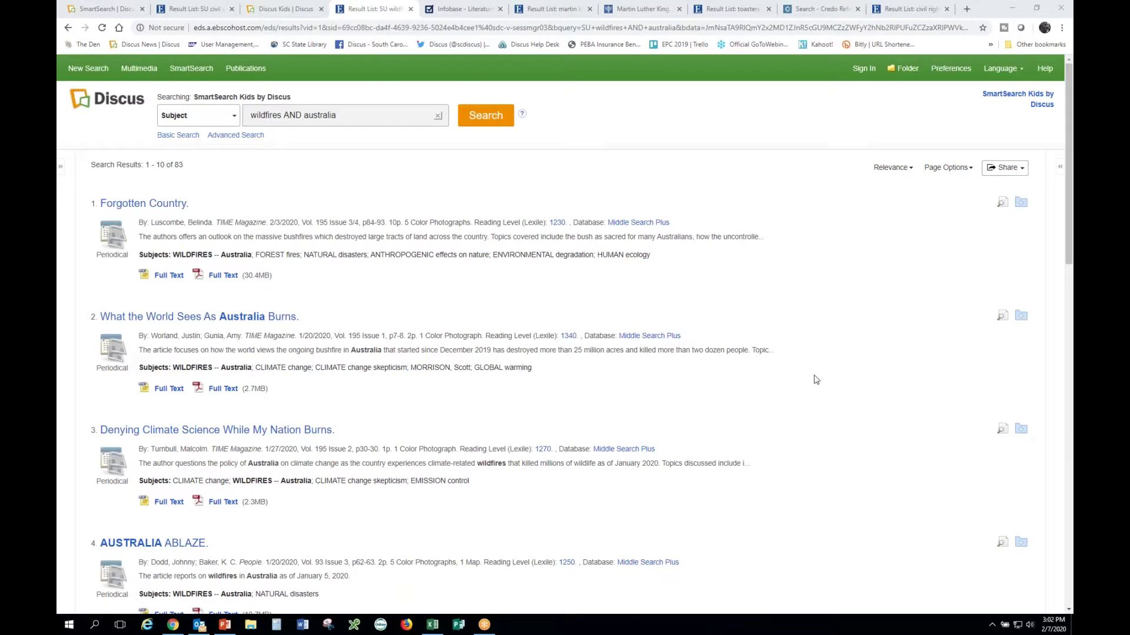
pyautogui.click(378, 281)
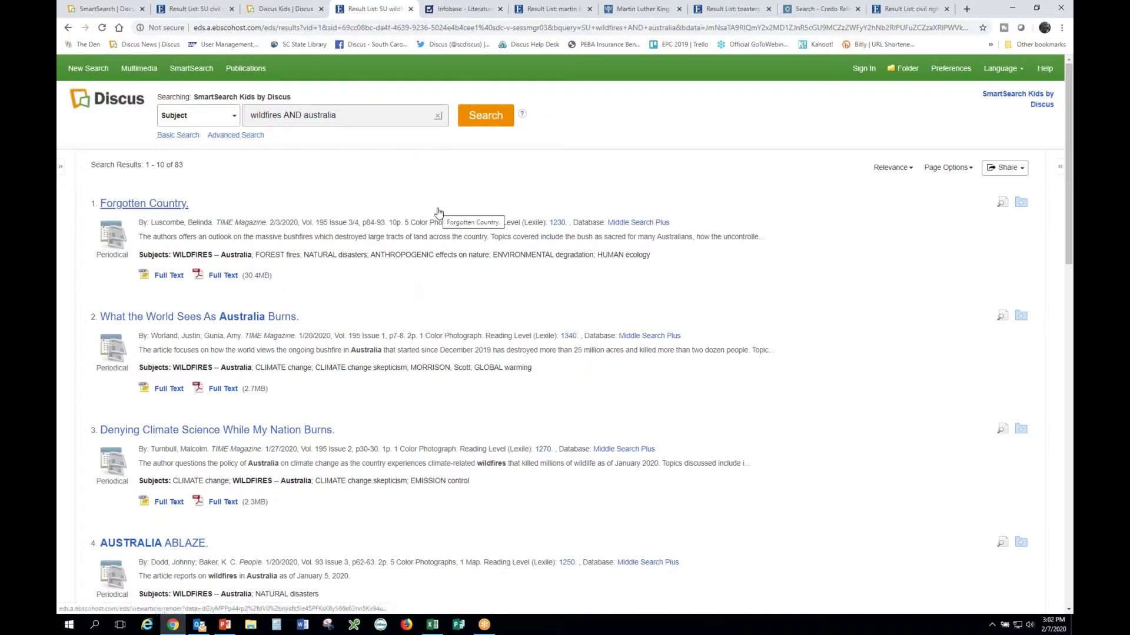
# - Show the civil rights result list and close the Infobase, Martin Luther King and toasters browser tabs
pyautogui.click(891, 10)
pyautogui.middleClick(421, 12)
pyautogui.middleClick(500, 12)
pyautogui.middleClick(501, 12)
pyautogui.middleClick(453, 12)
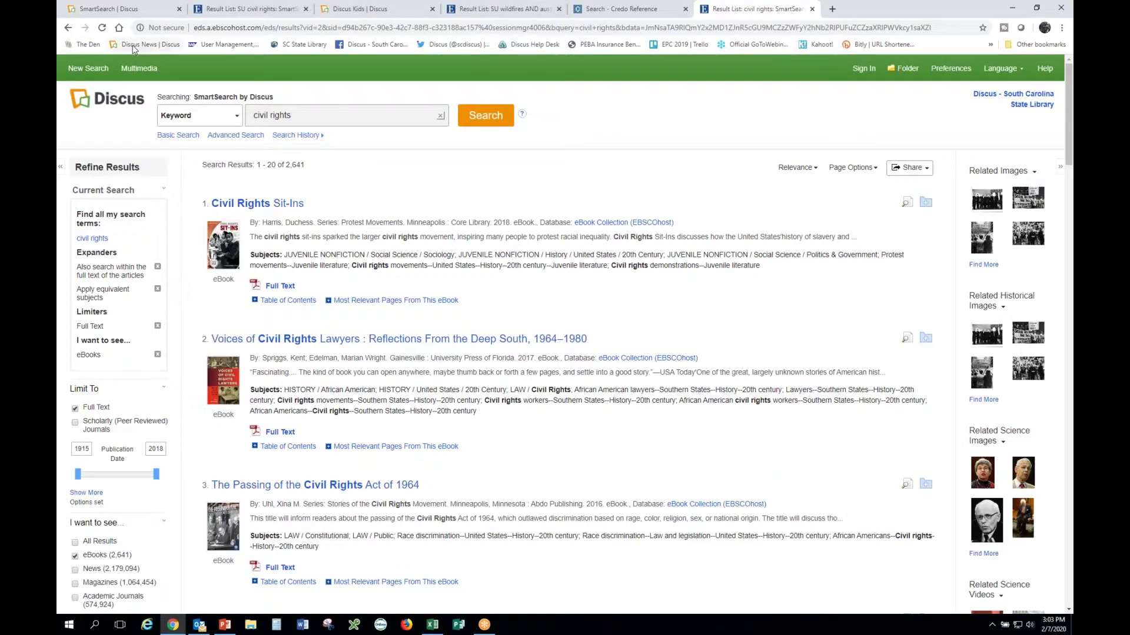
# - Open World Almanac for Kids Intermediate from the W entries of the Discus A-Z resource list
pyautogui.click(139, 13)
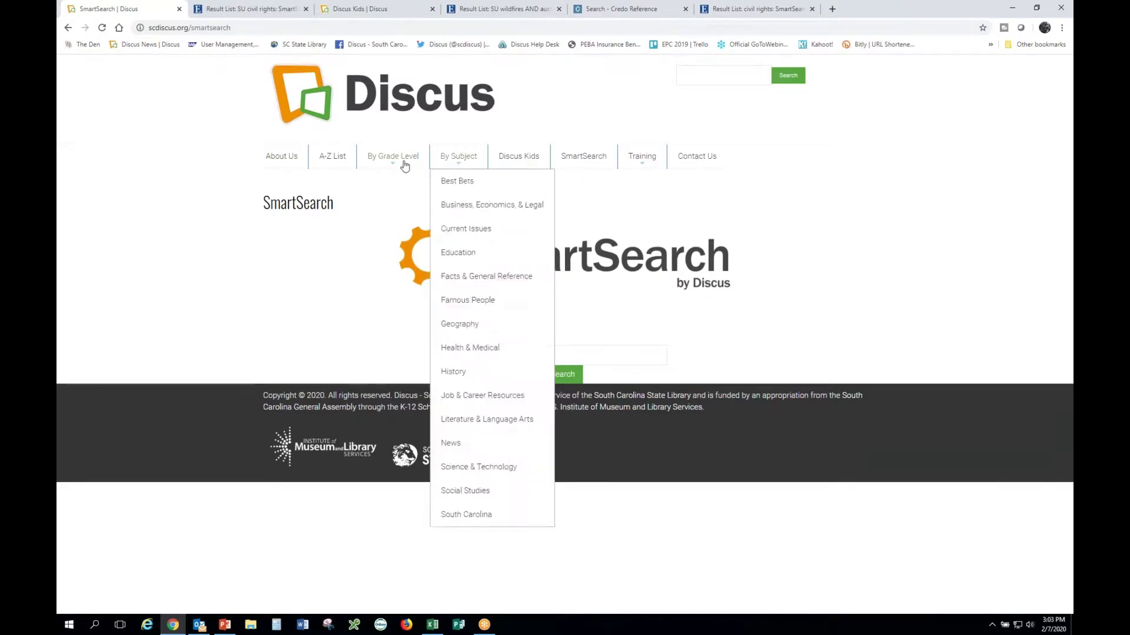
pyautogui.click(331, 157)
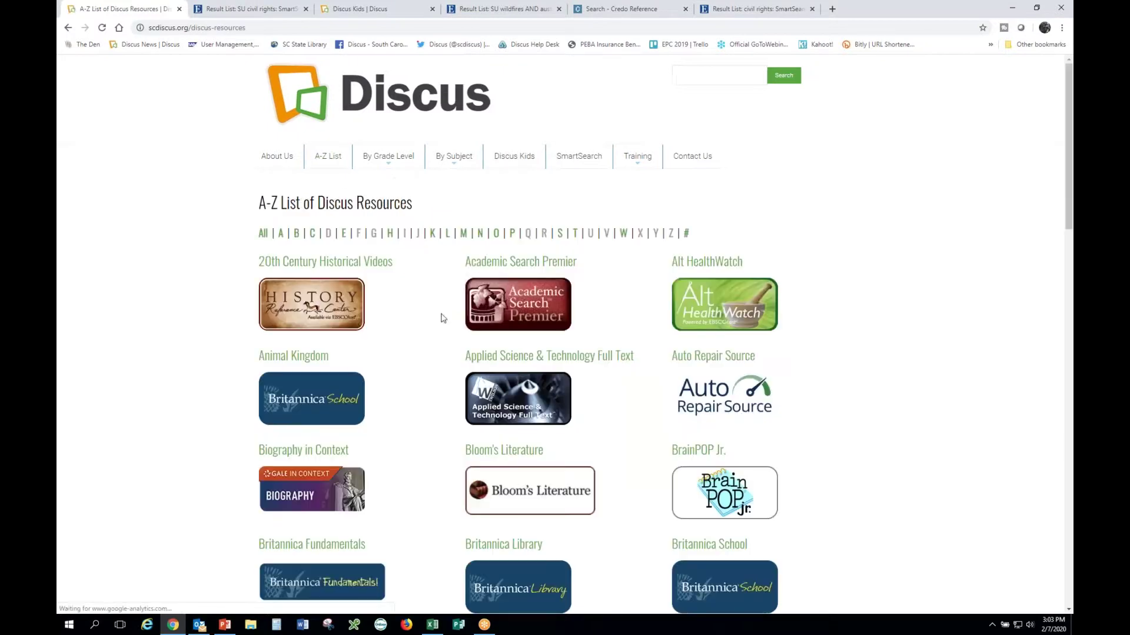
pyautogui.click(624, 237)
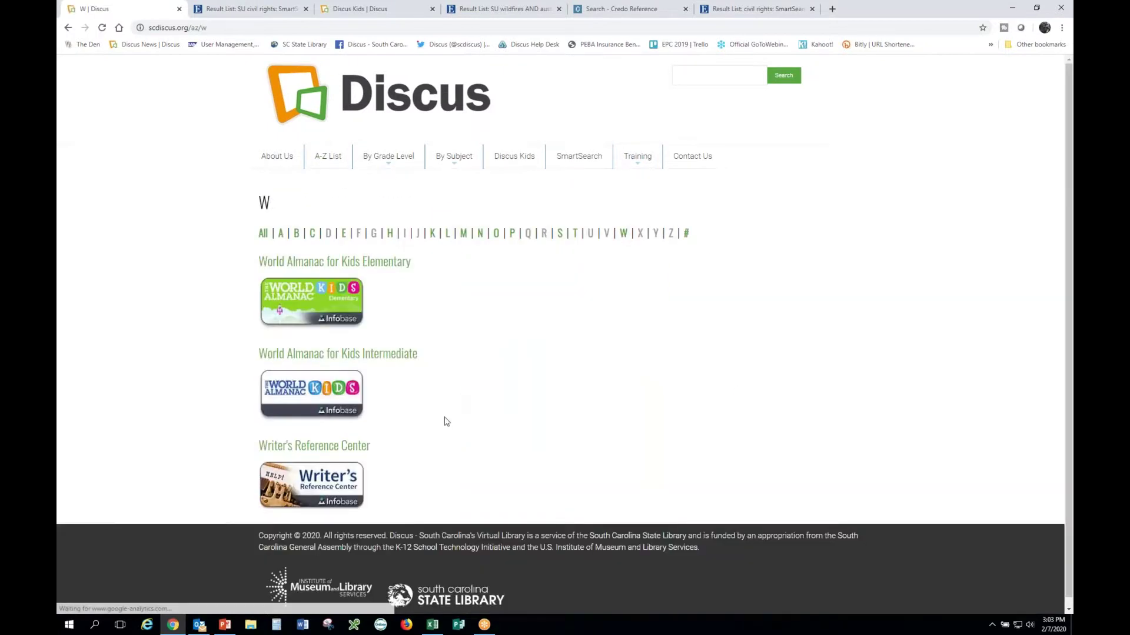
pyautogui.scroll(-1, 427, 423)
pyautogui.click(336, 393)
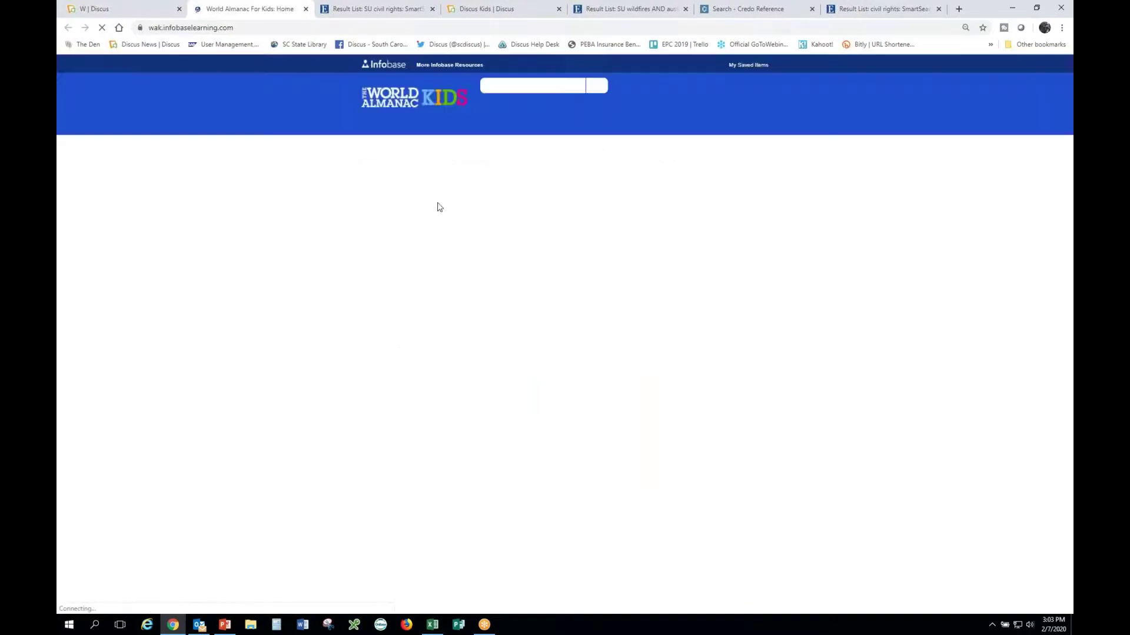
# - Search World Almanac for Kids for "australia and wildfire"
pyautogui.click(511, 84)
pyautogui.write('austra')
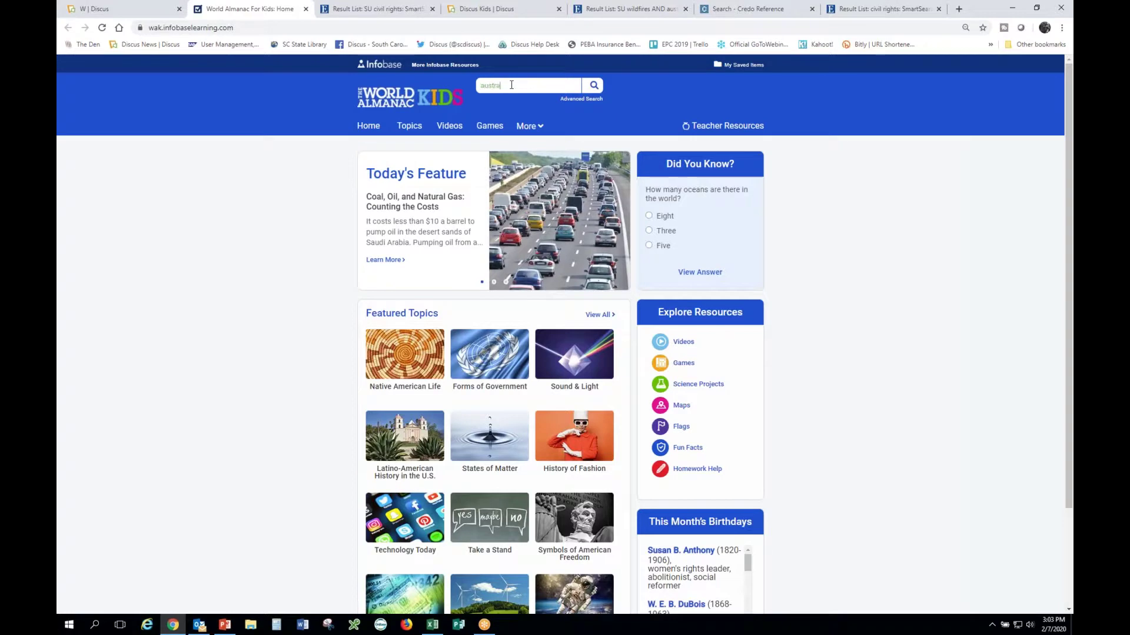
pyautogui.write('lia and wildr')
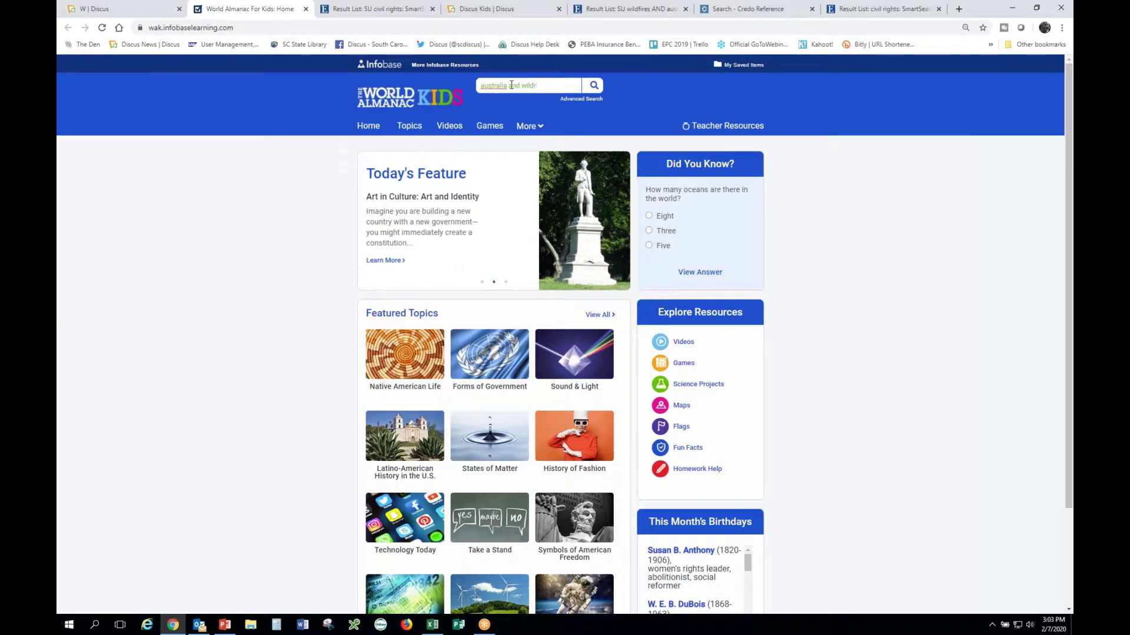
pyautogui.write('ire')
pyautogui.click(595, 86)
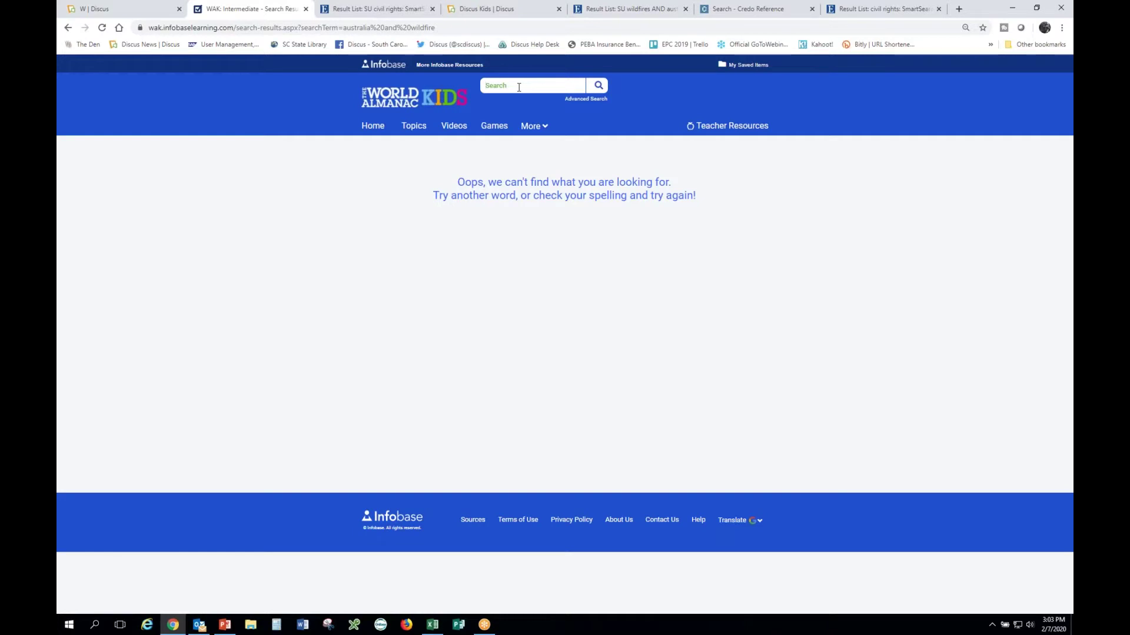
# - Search World Almanac for Kids for "wildfires" and look through the list of matching articles
pyautogui.write('wildfires')
pyautogui.press('Return')
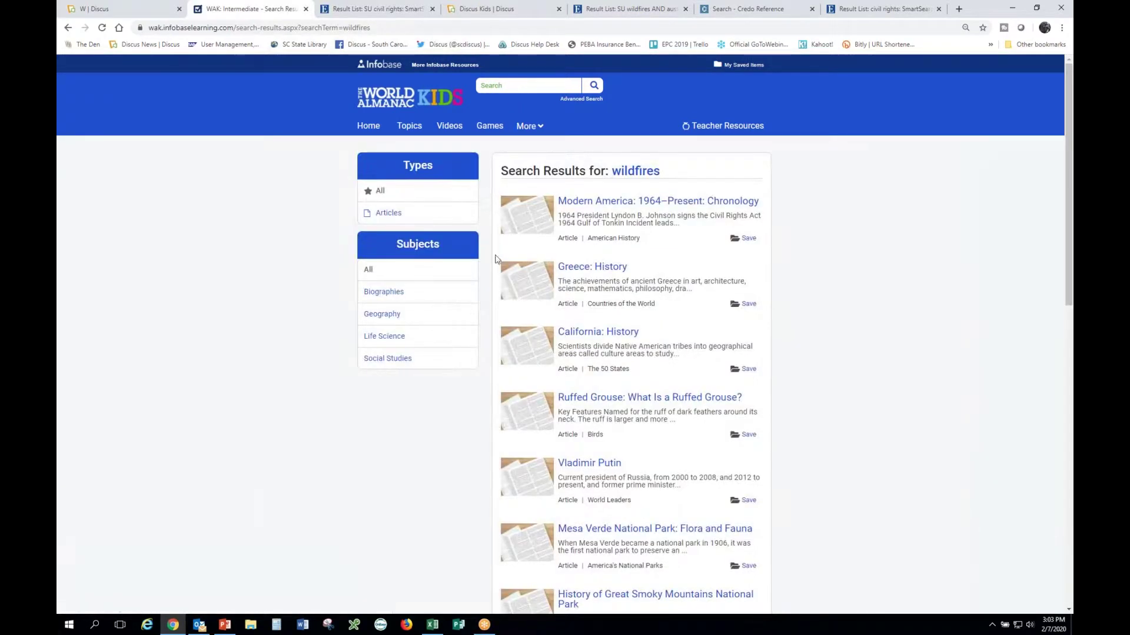
pyautogui.scroll(-1, 517, 407)
pyautogui.scroll(-5, 517, 407)
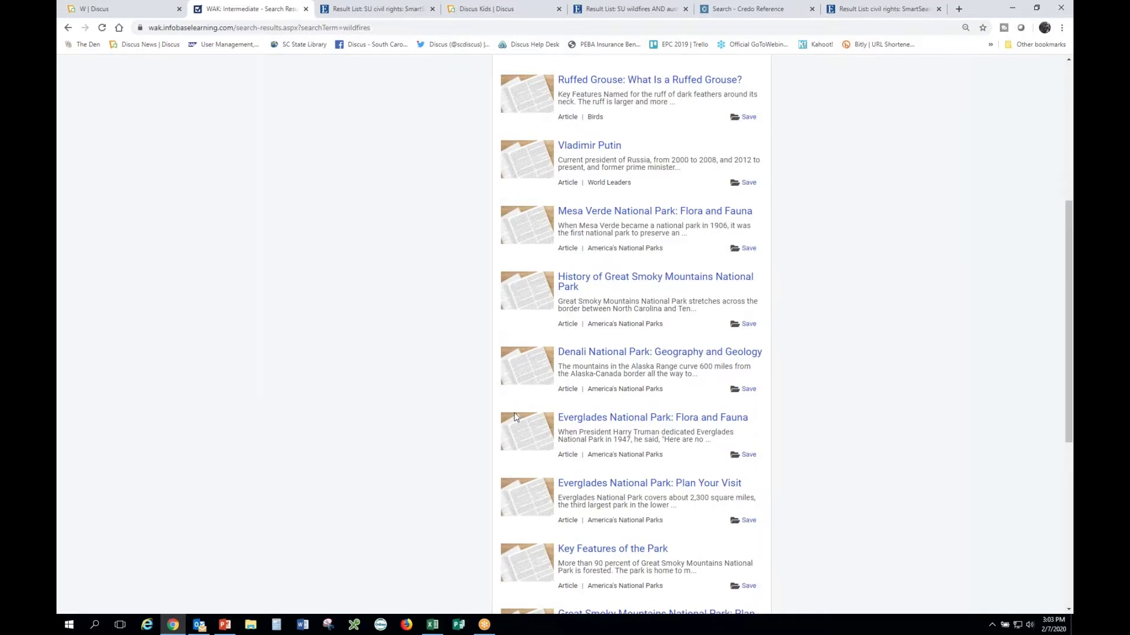
pyautogui.scroll(6, 515, 417)
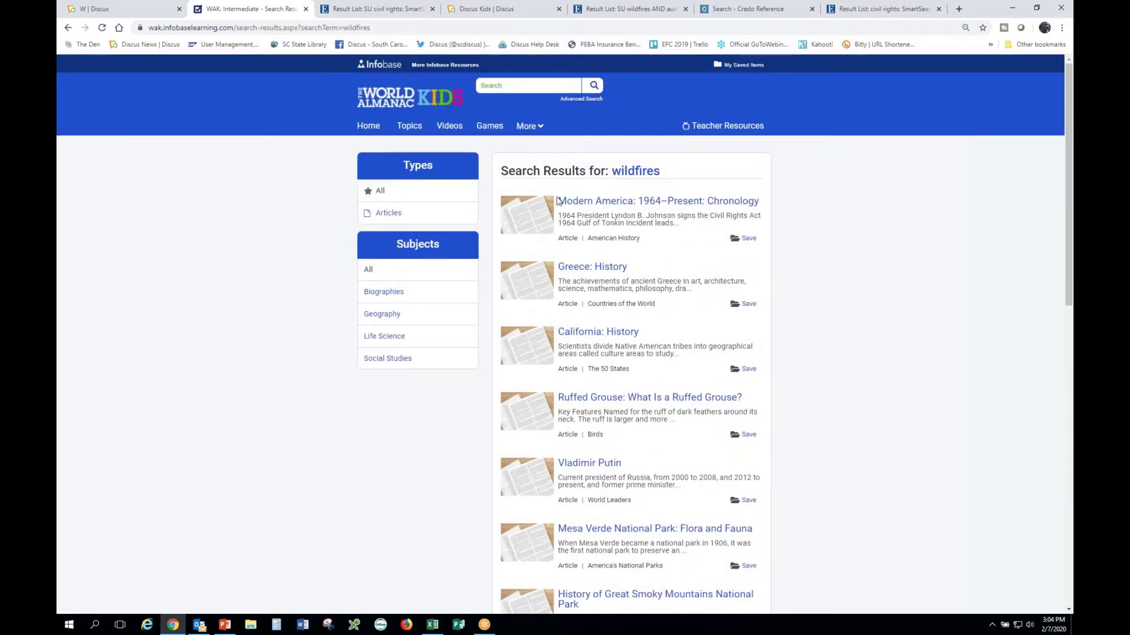
# - Filter the wildfires results by the Geography subject, review them, and switch the subject filter to Life Science
pyautogui.scroll(-3, 559, 295)
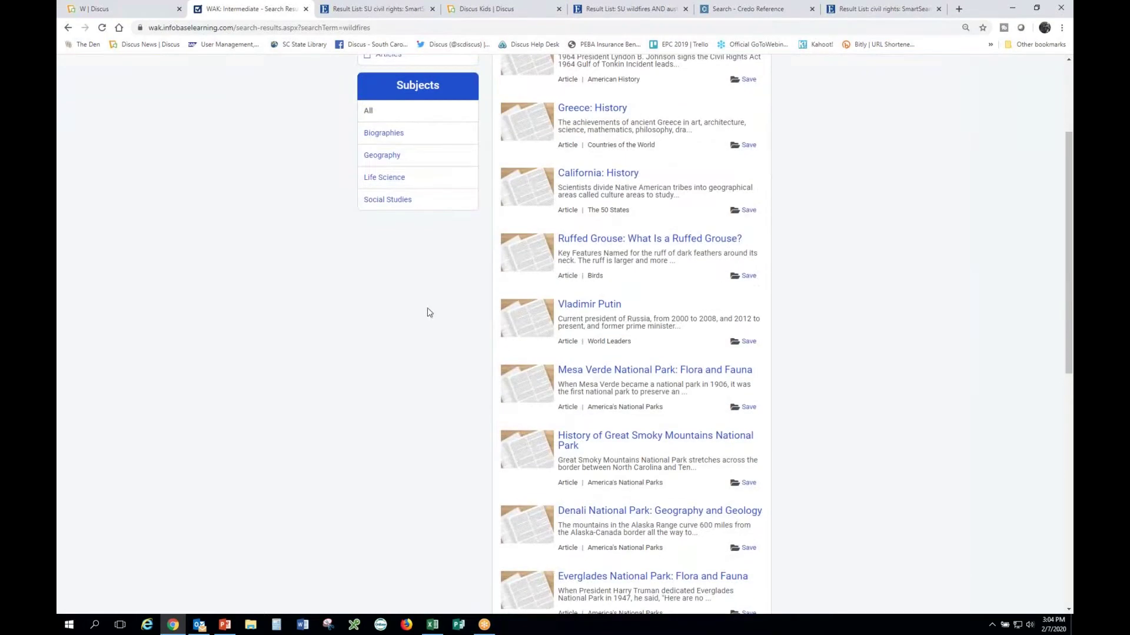
pyautogui.click(376, 157)
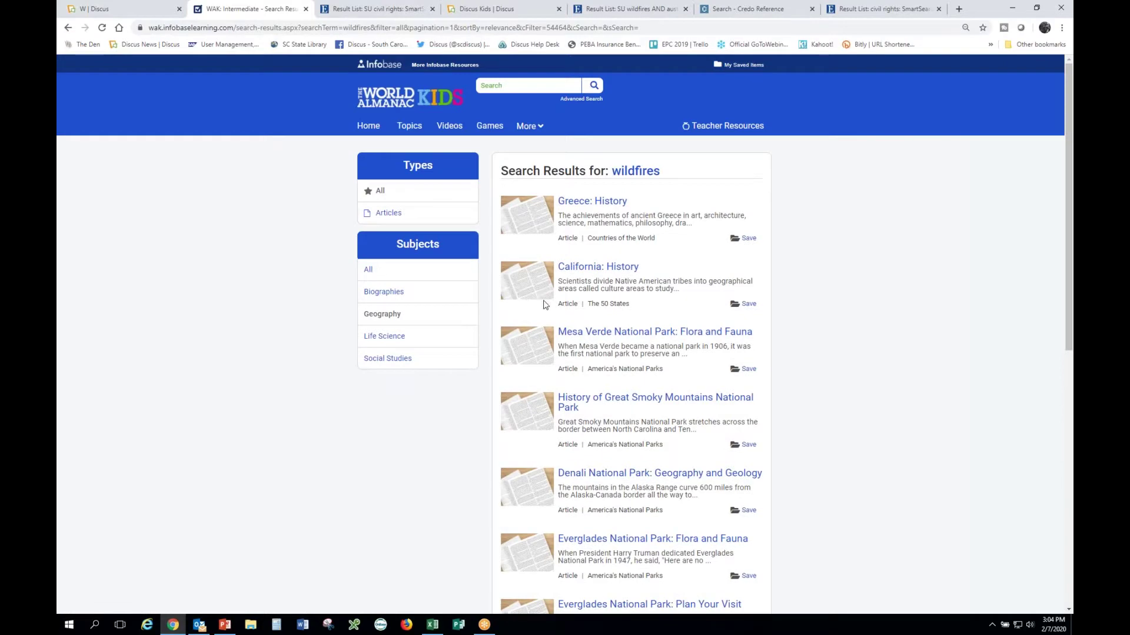
pyautogui.scroll(-8, 544, 305)
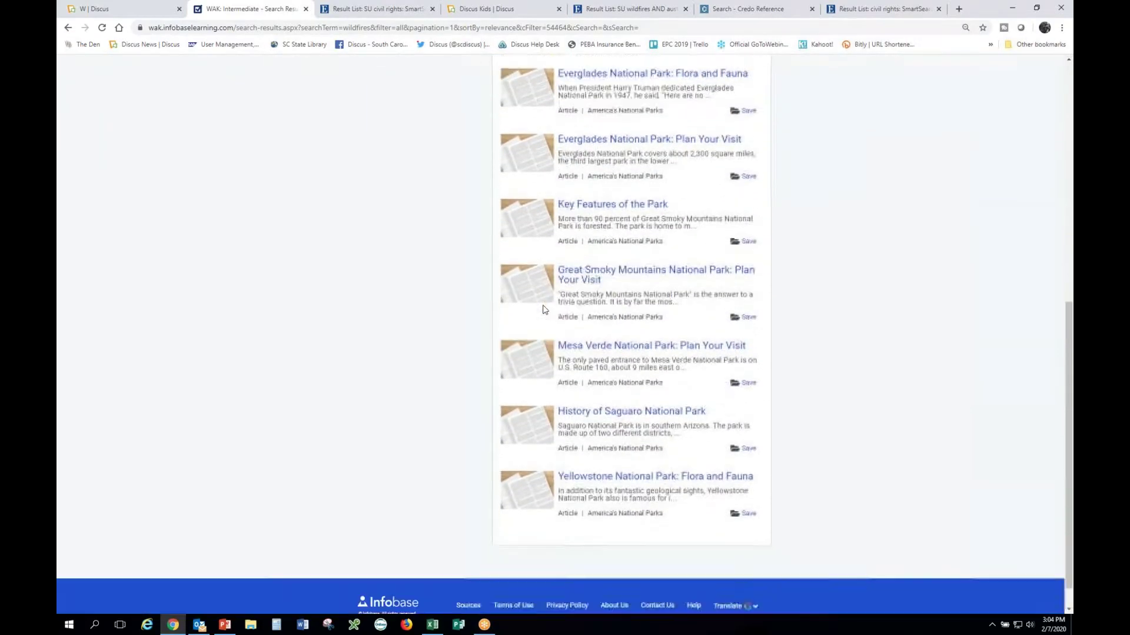
pyautogui.scroll(1, 541, 388)
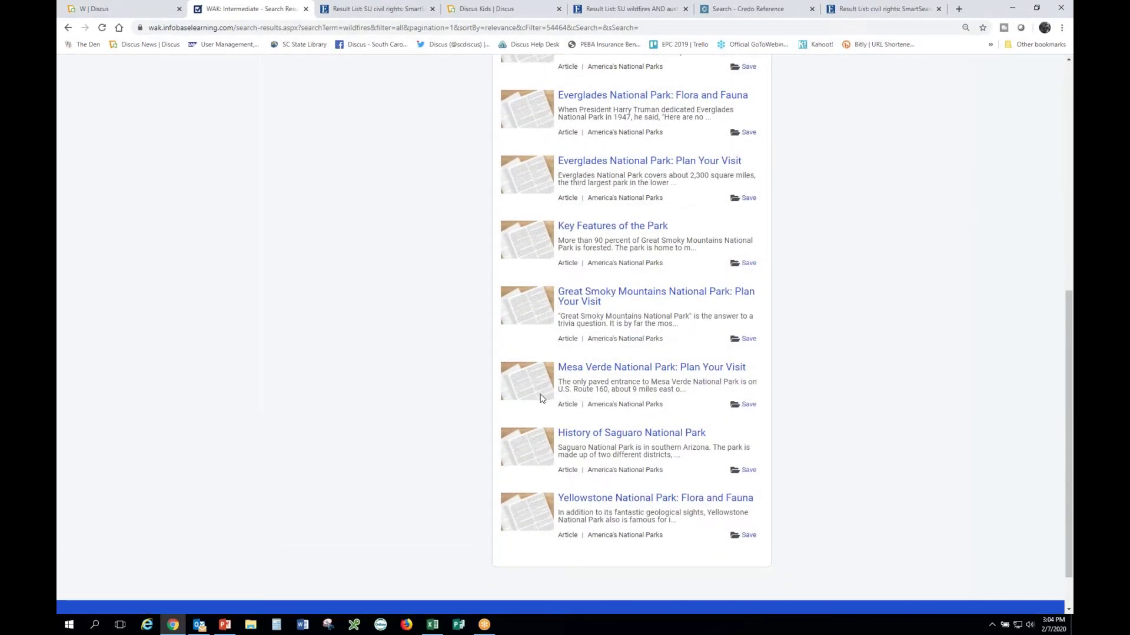
pyautogui.scroll(8, 540, 399)
pyautogui.click(385, 316)
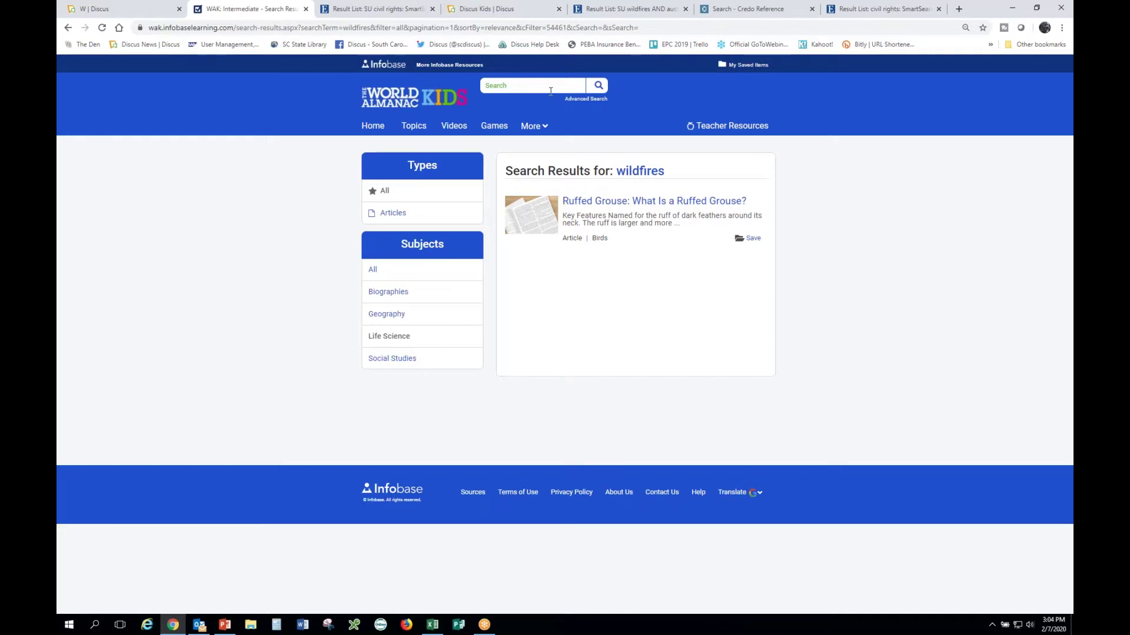
# - Return to the Discus A-Z list and open Britannica School from the B entries
pyautogui.click(158, 11)
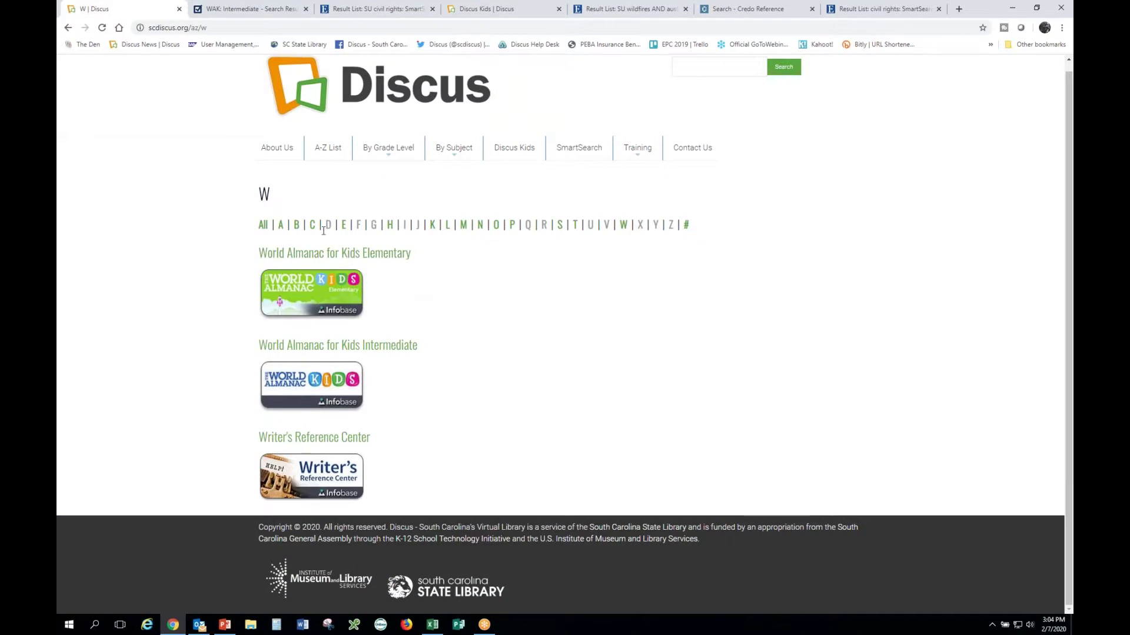
pyautogui.click(297, 226)
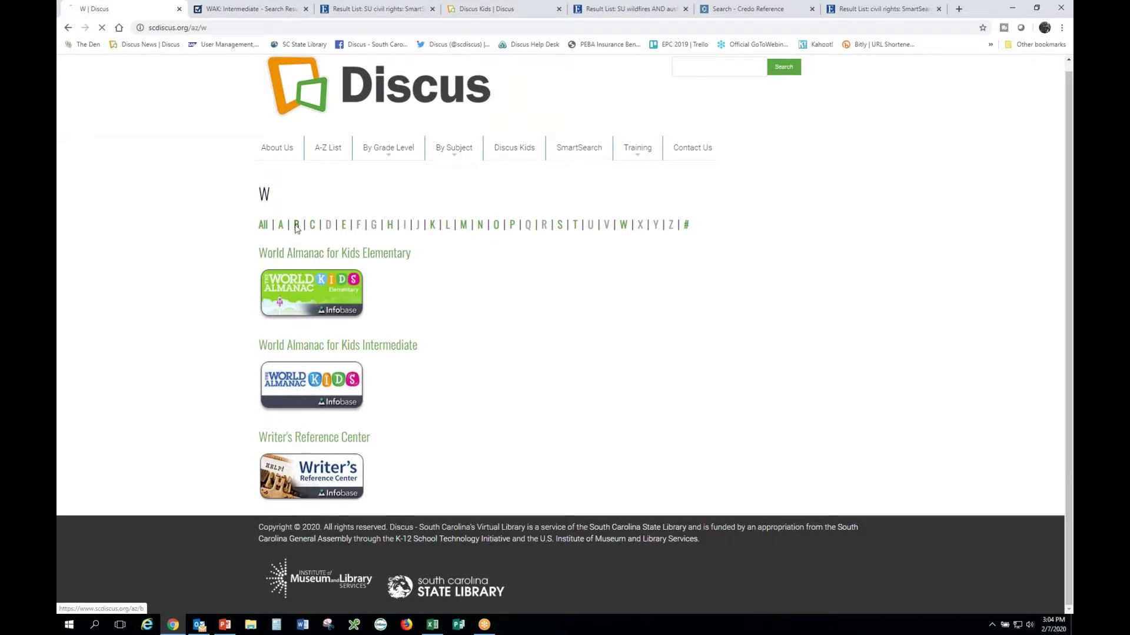
pyautogui.scroll(-1, 459, 317)
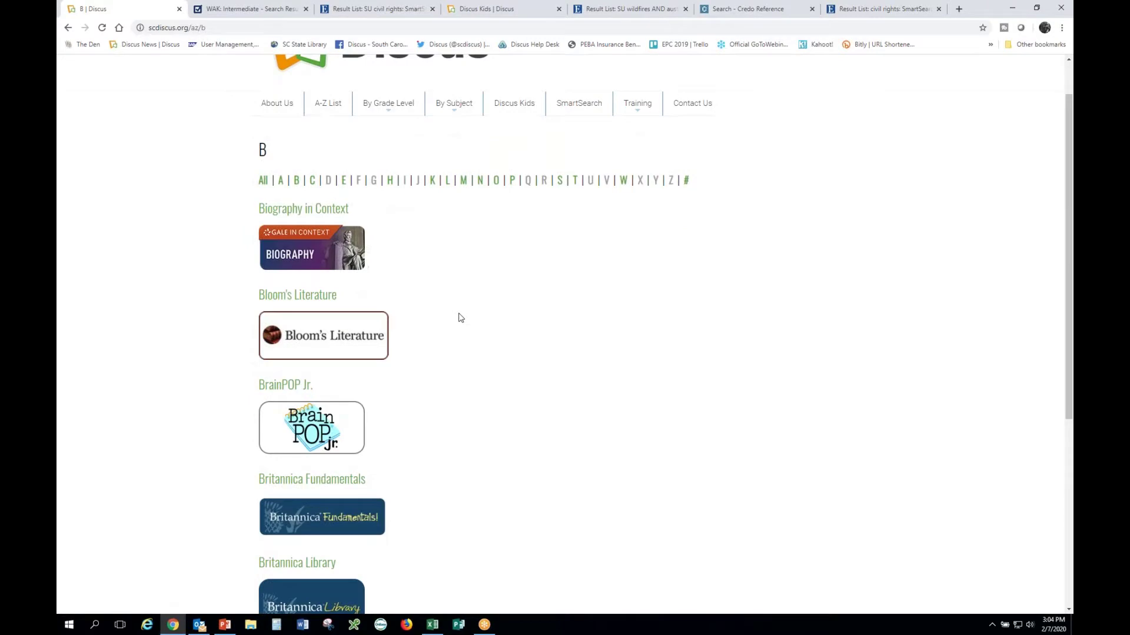
pyautogui.scroll(-5, 459, 318)
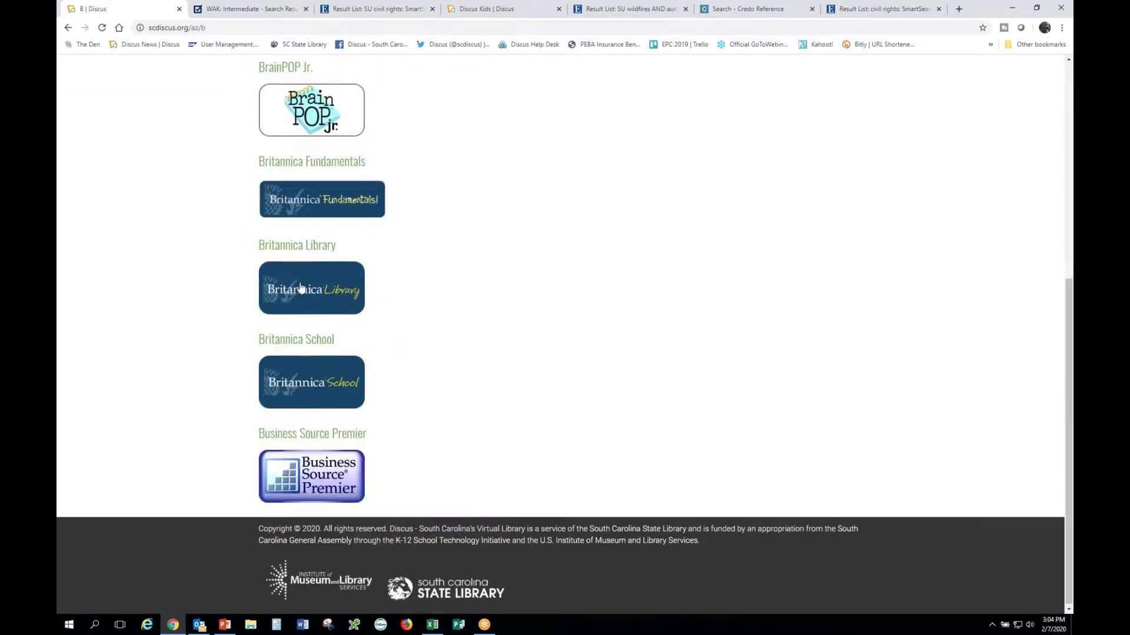
pyautogui.click(315, 374)
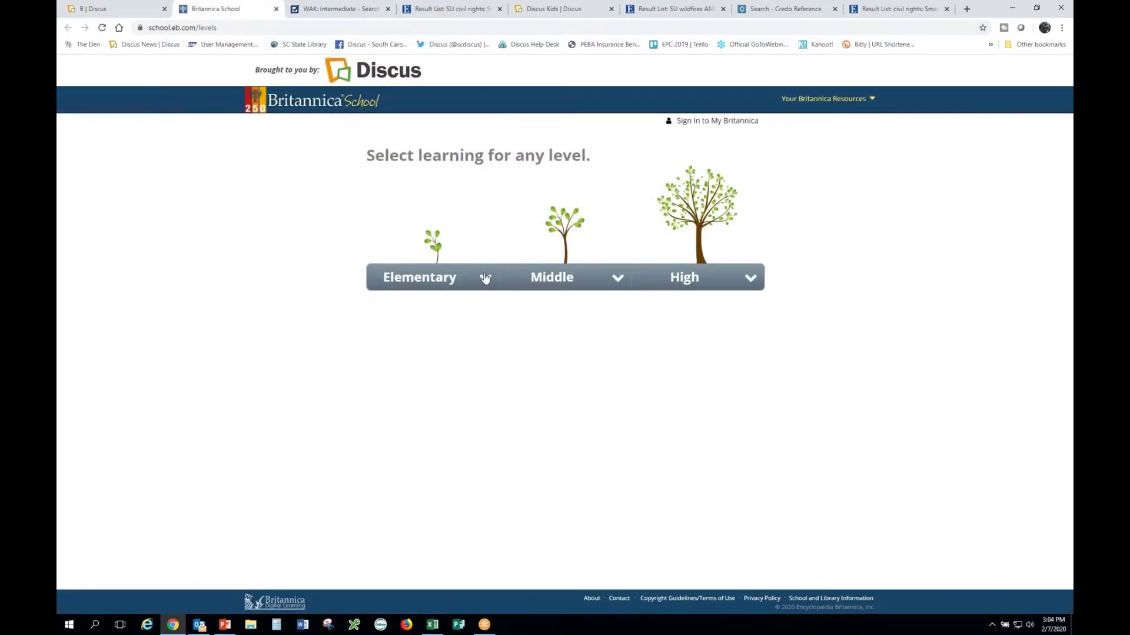
# - Search the Elementary level of Britannica School for "australian wildfires"
pyautogui.click(484, 279)
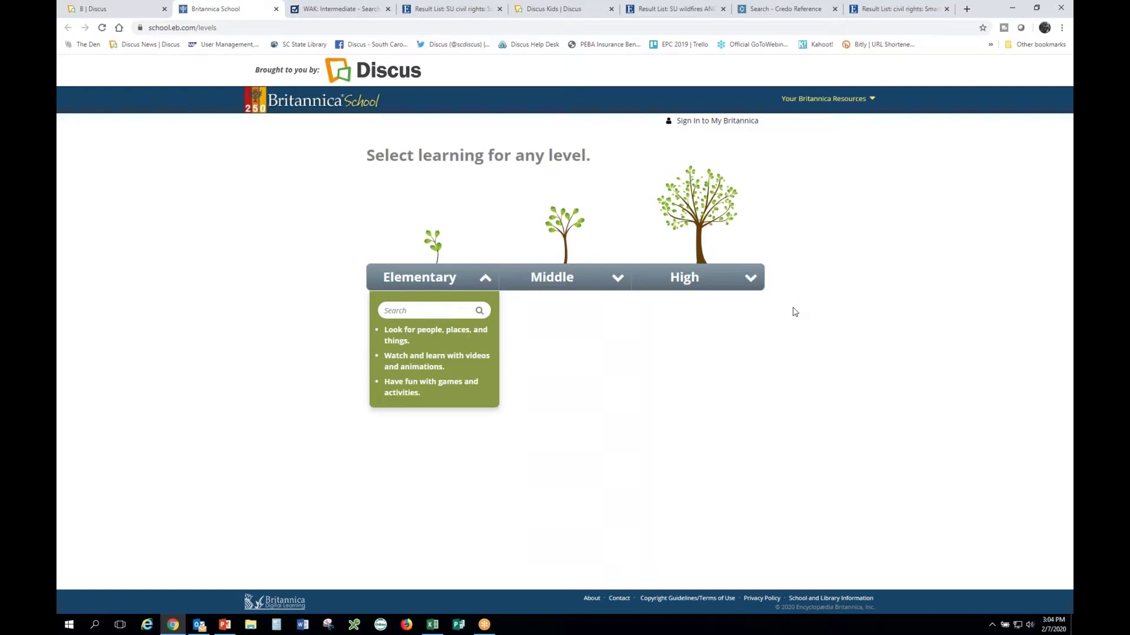
pyautogui.write('australian wil')
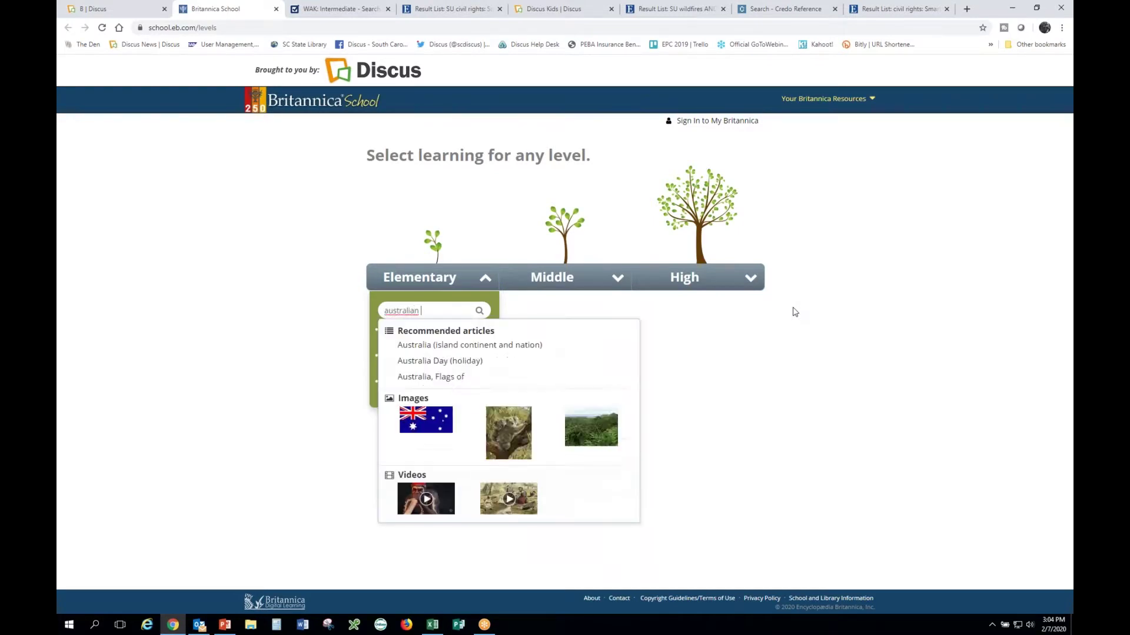
pyautogui.write('dfires')
pyautogui.press('Return')
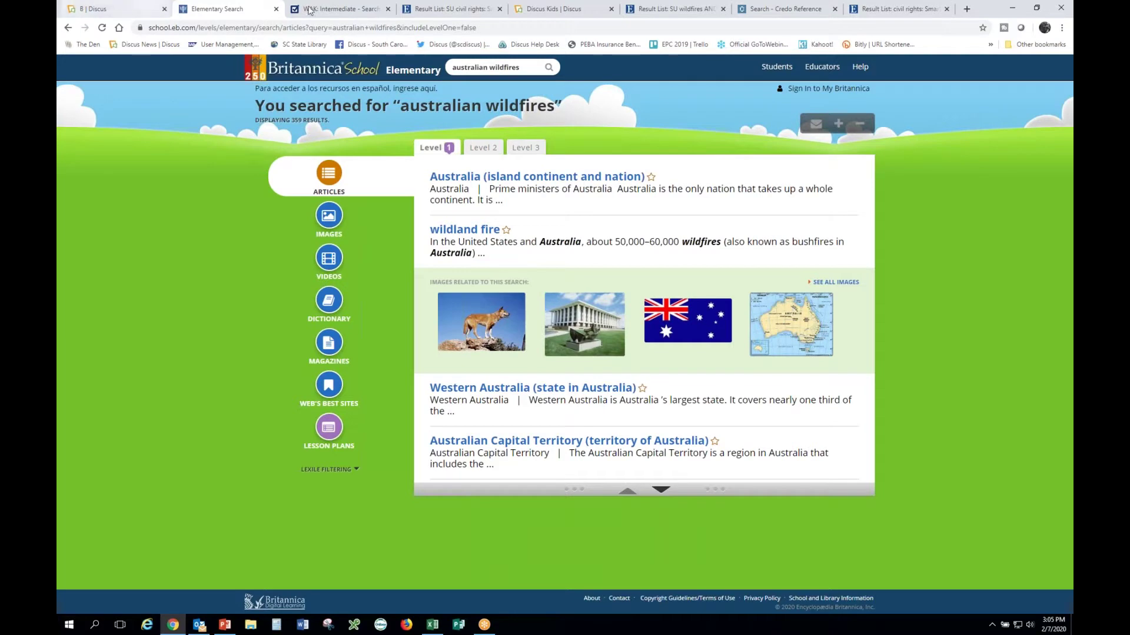
# - Open the "wildland fire" article from the results and read through it to the end
pyautogui.click(465, 230)
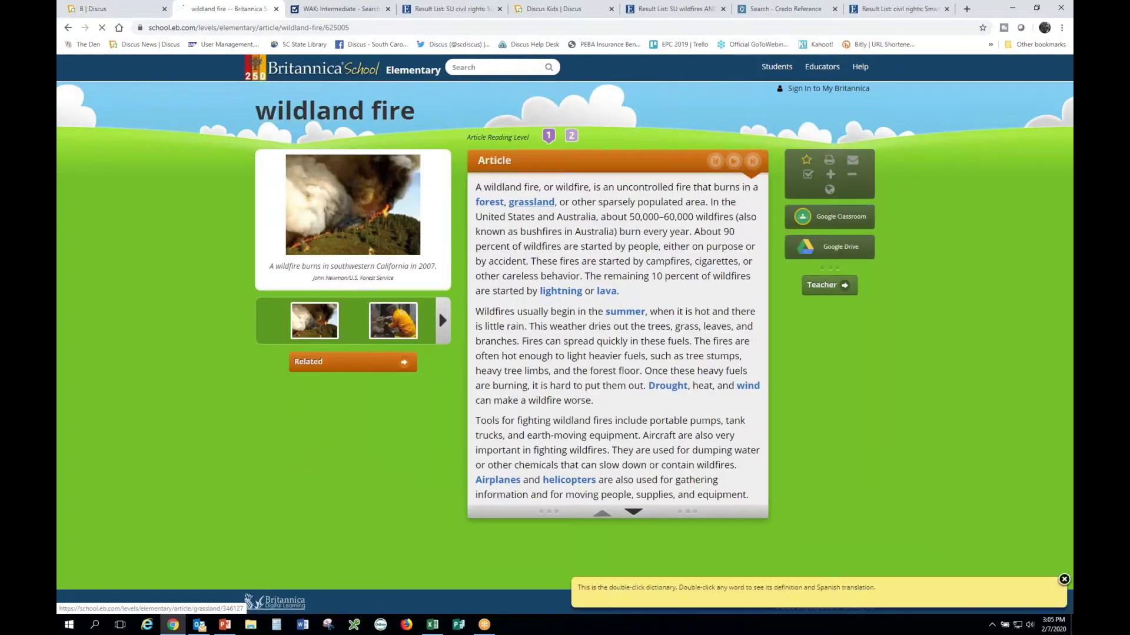
pyautogui.moveTo(476, 311); pyautogui.dragTo(620, 388)
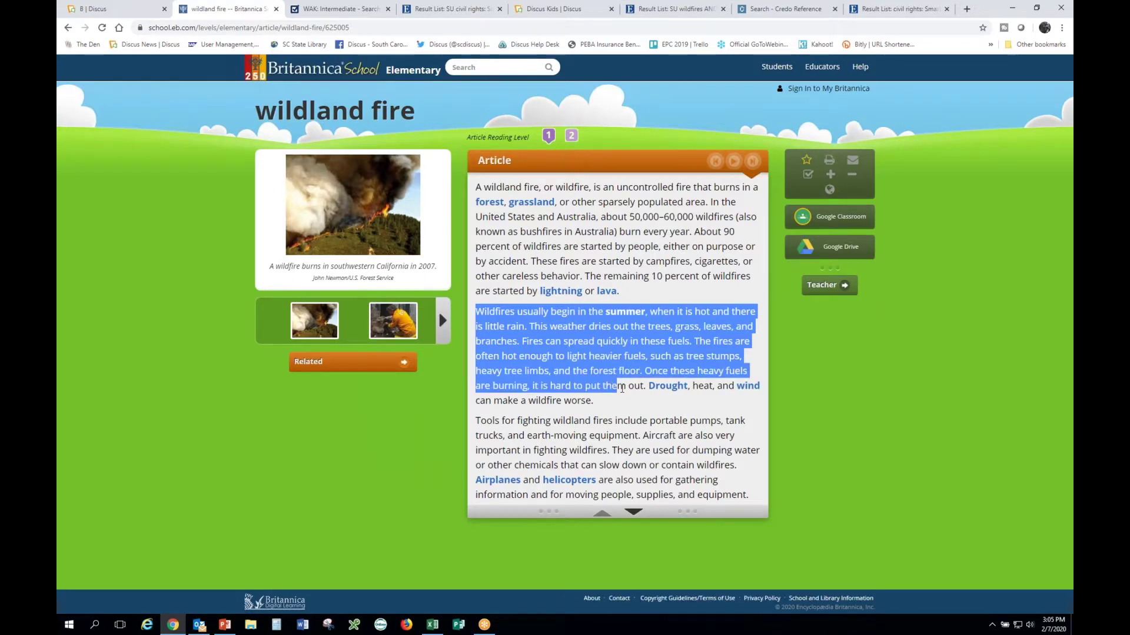
pyautogui.click(622, 388)
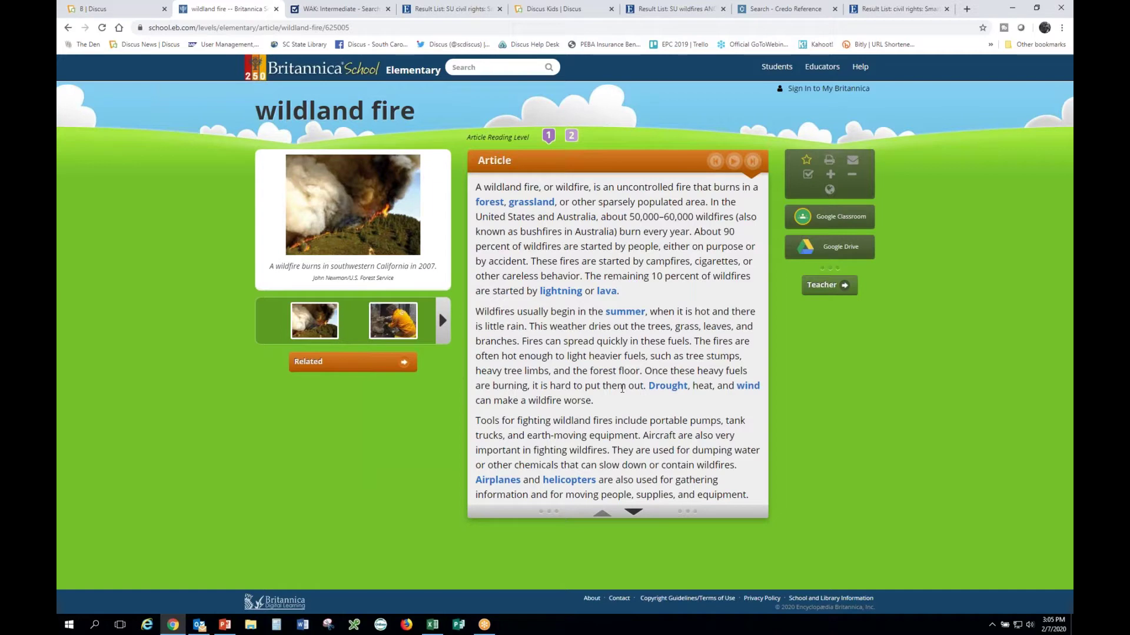
pyautogui.click(634, 513)
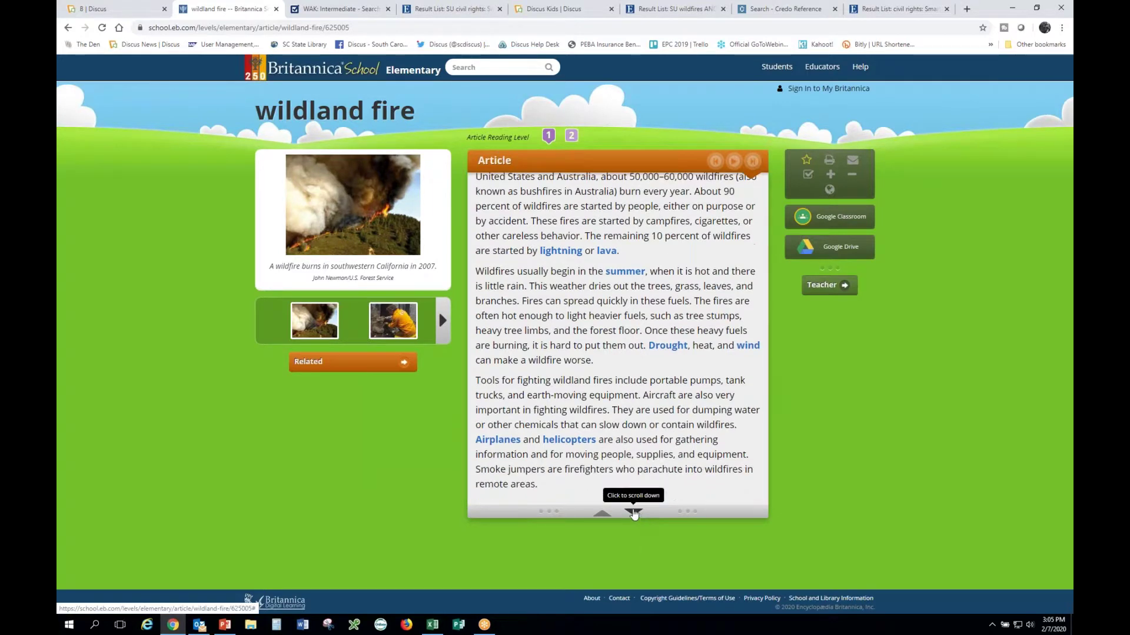
pyautogui.scroll(1, 553, 437)
pyautogui.scroll(-1, 554, 436)
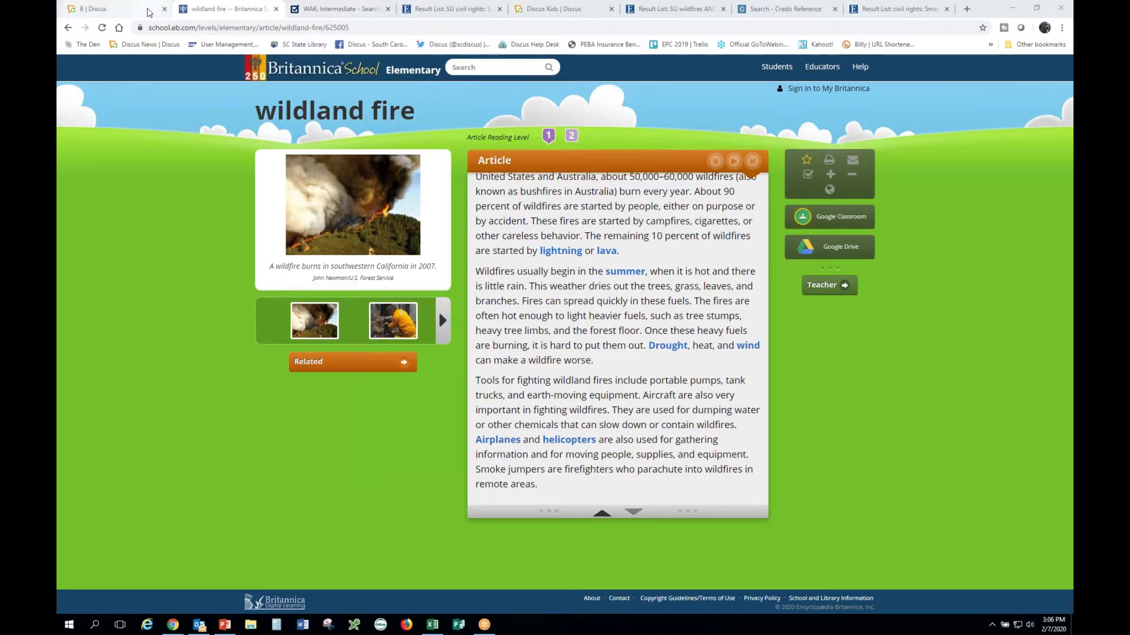
# - Return to the Discus A-Z list and open Literary Reference Center from the L entries
pyautogui.click(148, 12)
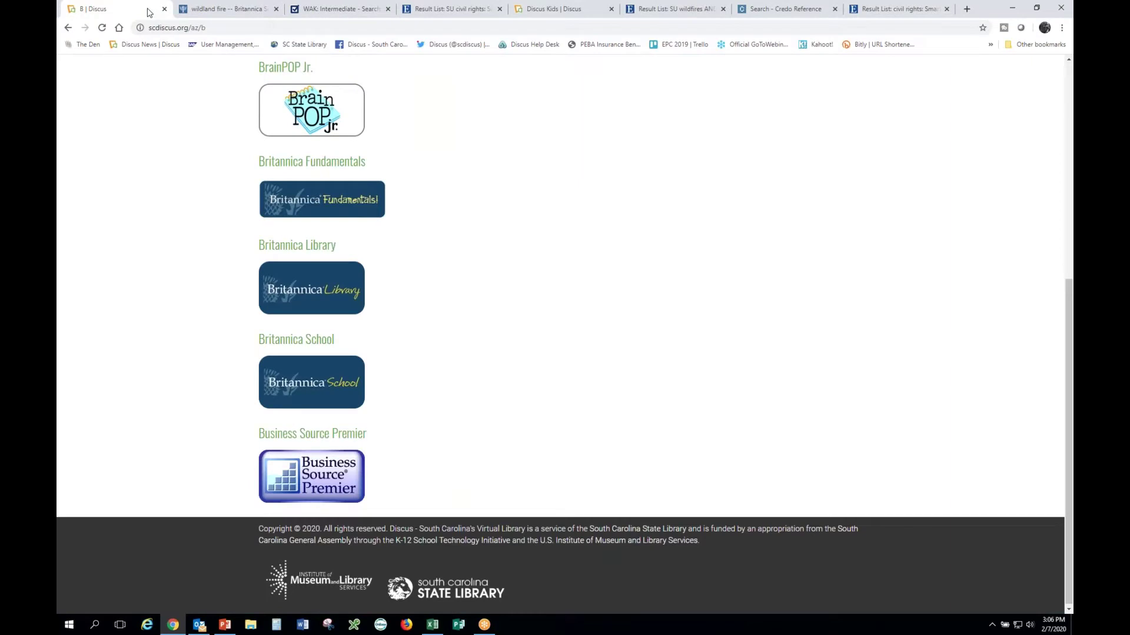
pyautogui.scroll(2, 576, 374)
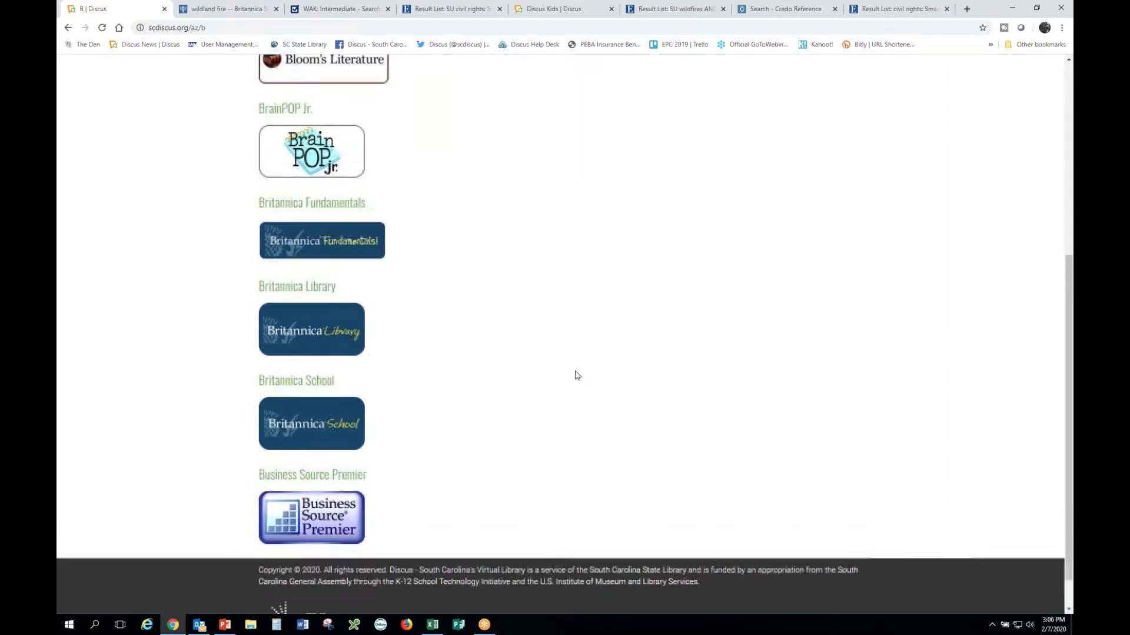
pyautogui.scroll(3, 576, 374)
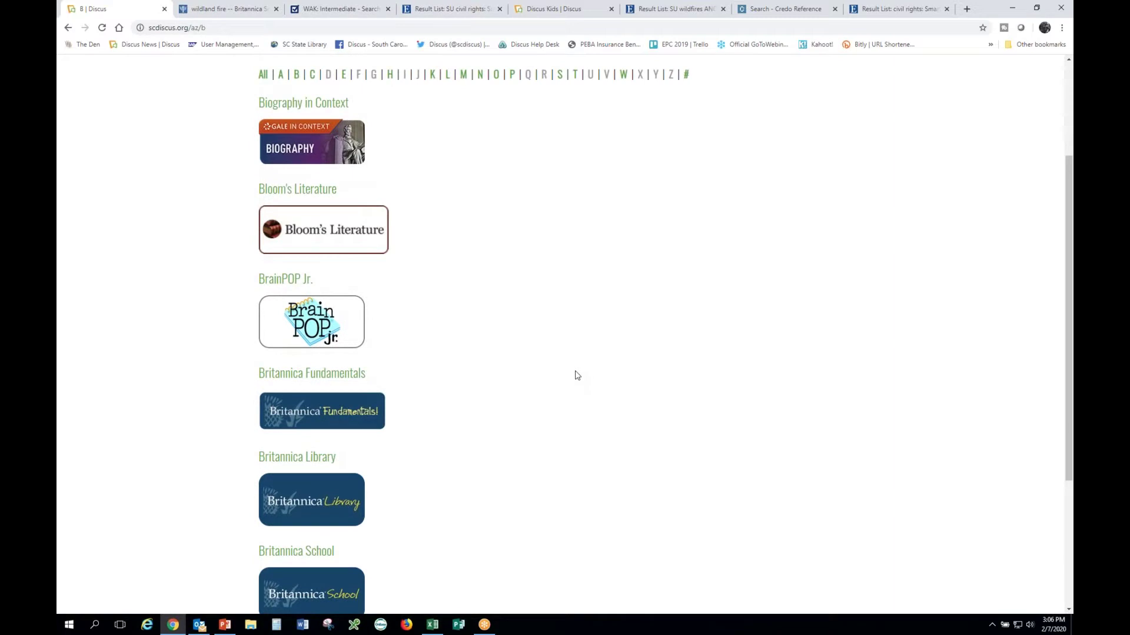
pyautogui.scroll(2, 575, 366)
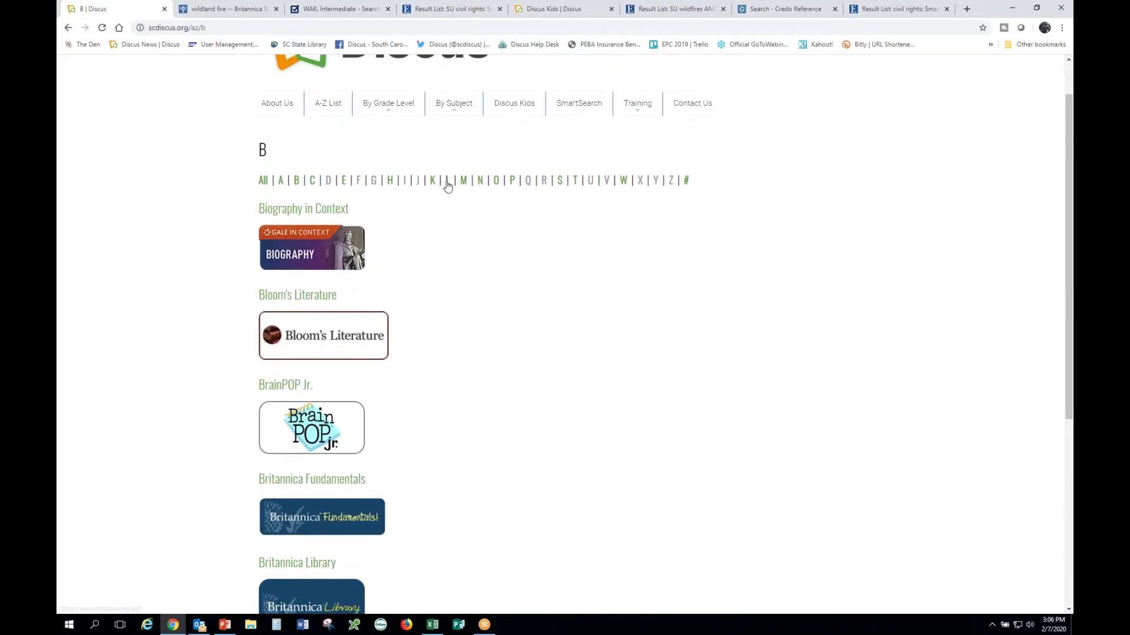
pyautogui.click(447, 180)
pyautogui.click(332, 510)
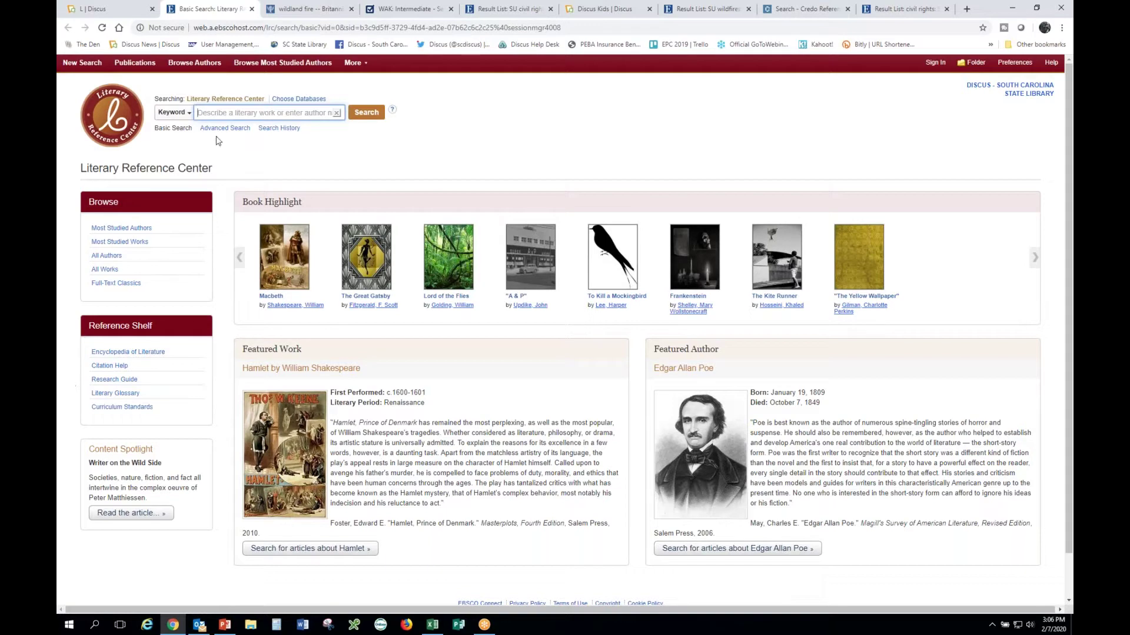
# - Open the Advanced Search of Literary Reference Center and review its search options and result limiters
pyautogui.moveTo(200, 129); pyautogui.dragTo(244, 133)
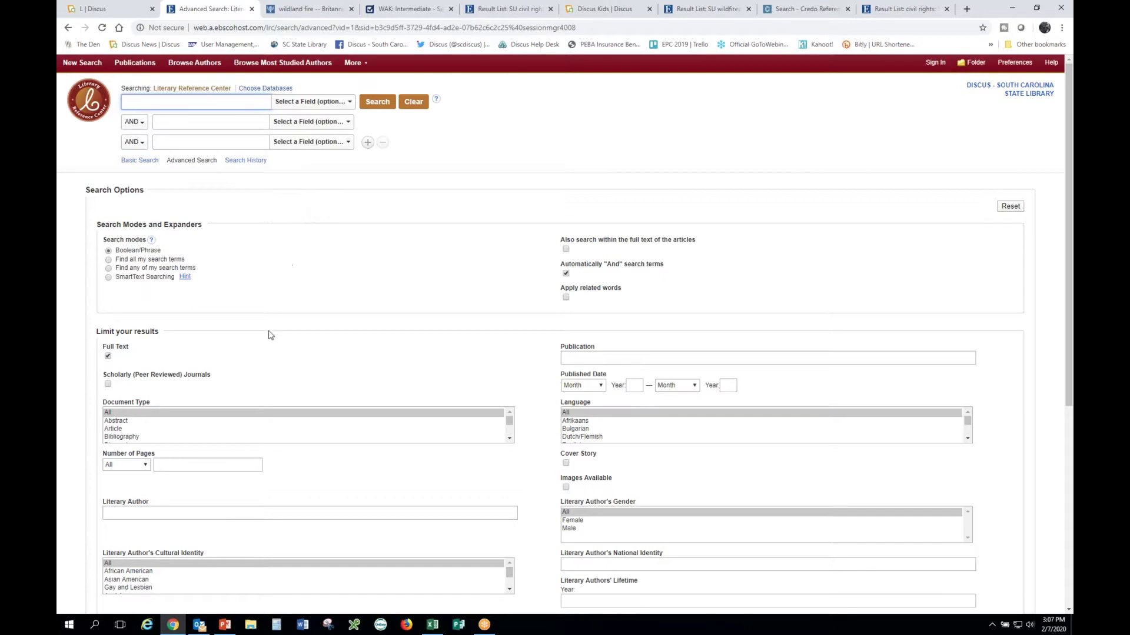
pyautogui.scroll(-2, 206, 252)
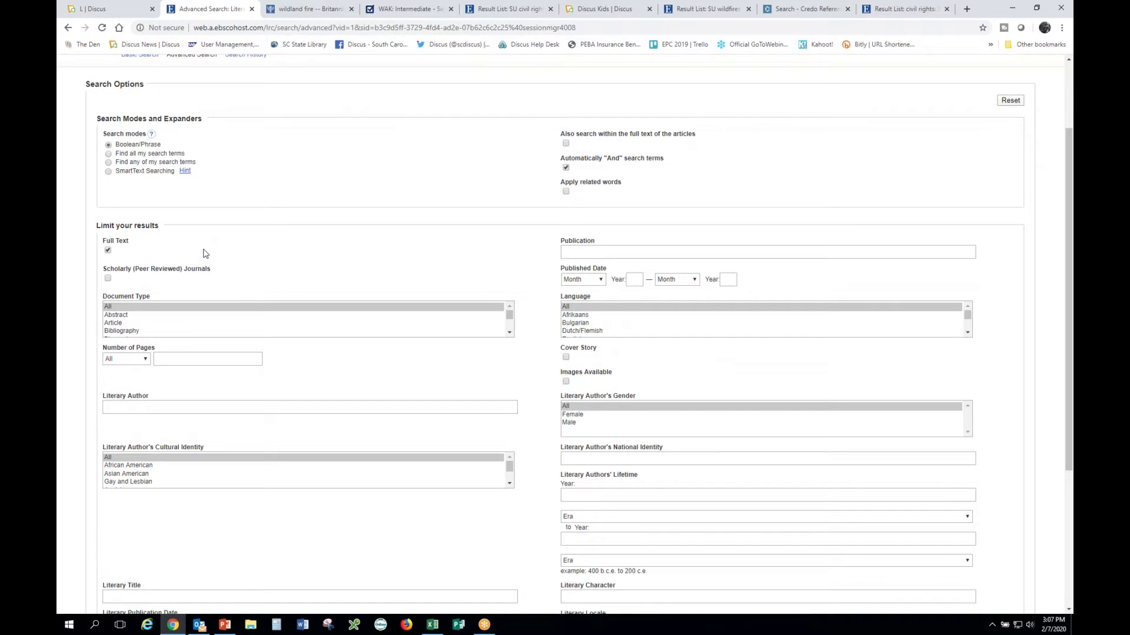
pyautogui.scroll(-1, 202, 254)
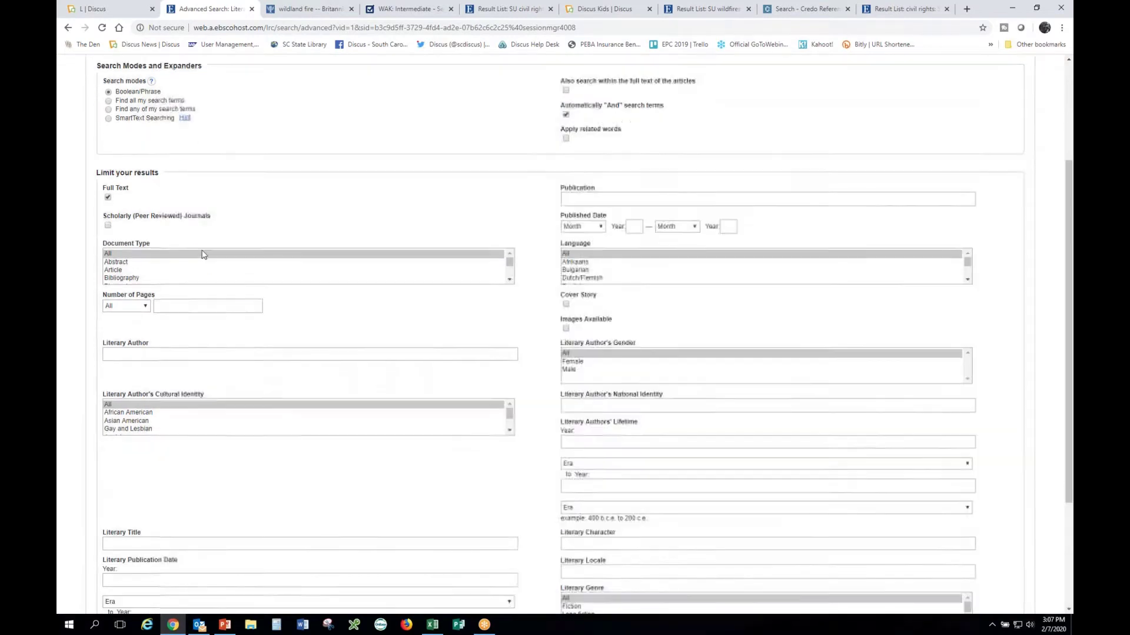
# - Limit the advanced search to Female for the literary author's gender and Poetry for the literary genre
pyautogui.moveTo(559, 342); pyautogui.dragTo(641, 344)
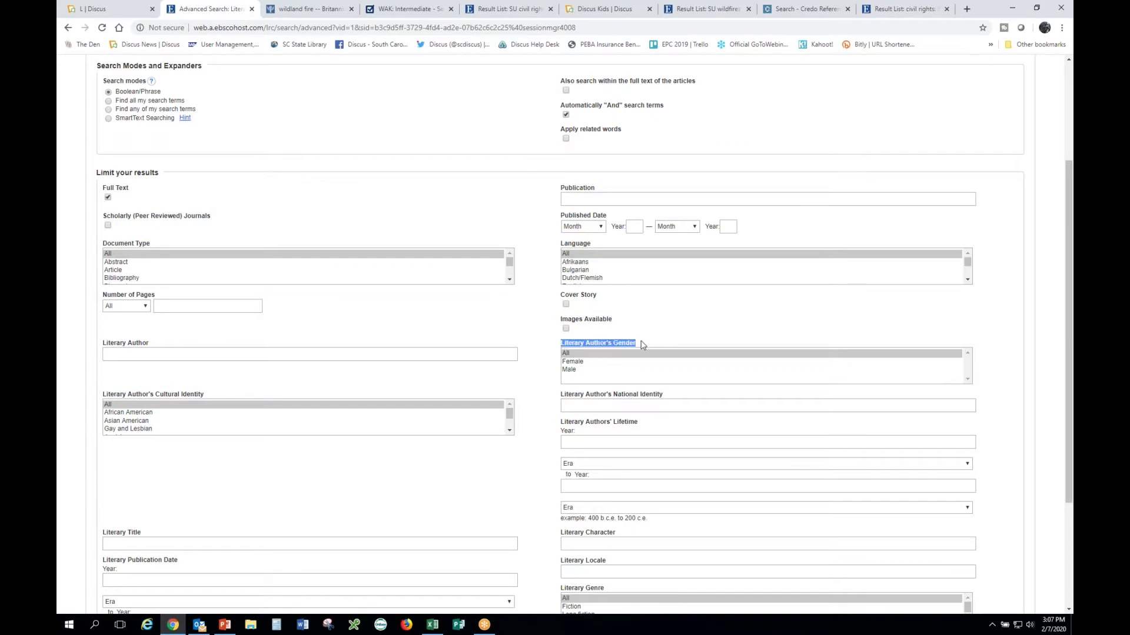
pyautogui.click(575, 363)
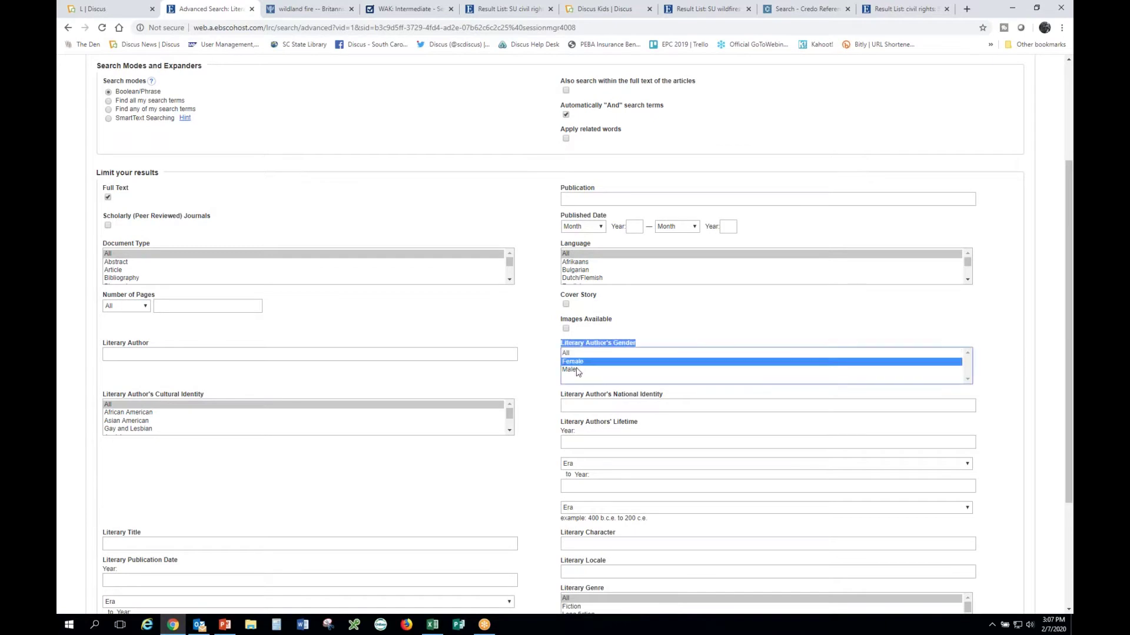
pyautogui.click(571, 406)
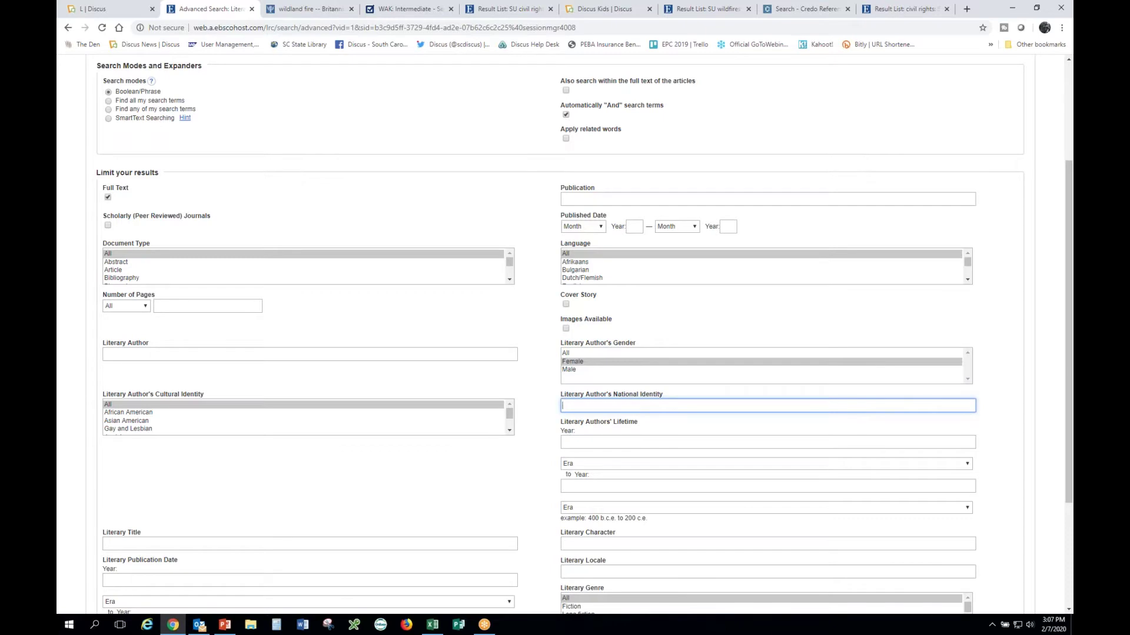
pyautogui.click(553, 416)
pyautogui.scroll(-3, 553, 416)
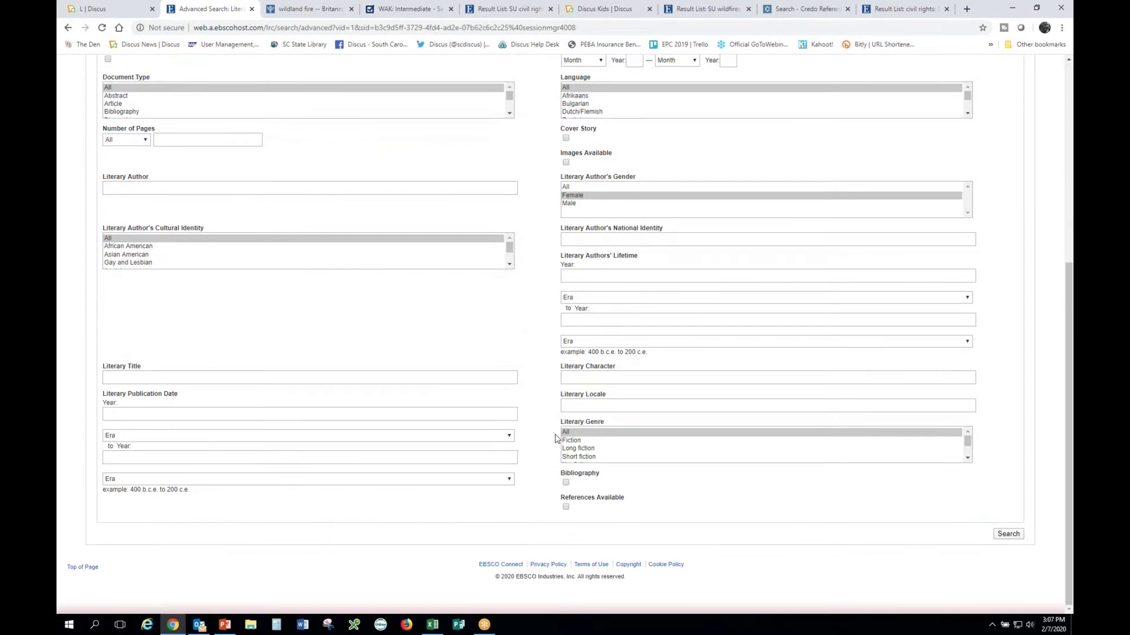
pyautogui.scroll(-1, 581, 446)
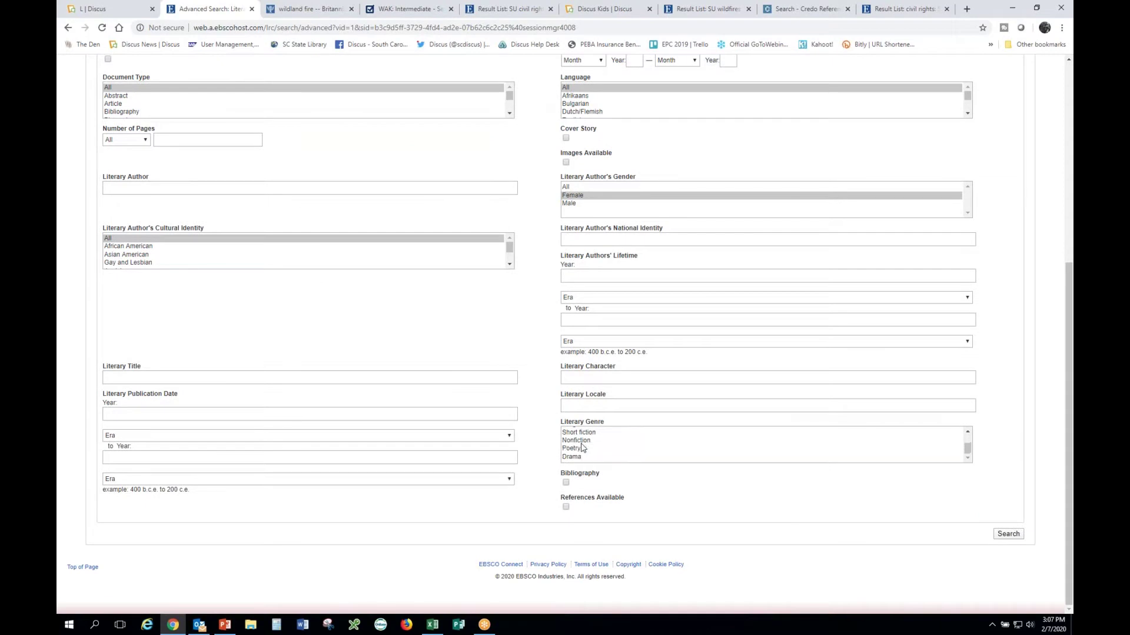
pyautogui.scroll(1, 584, 449)
pyautogui.click(573, 450)
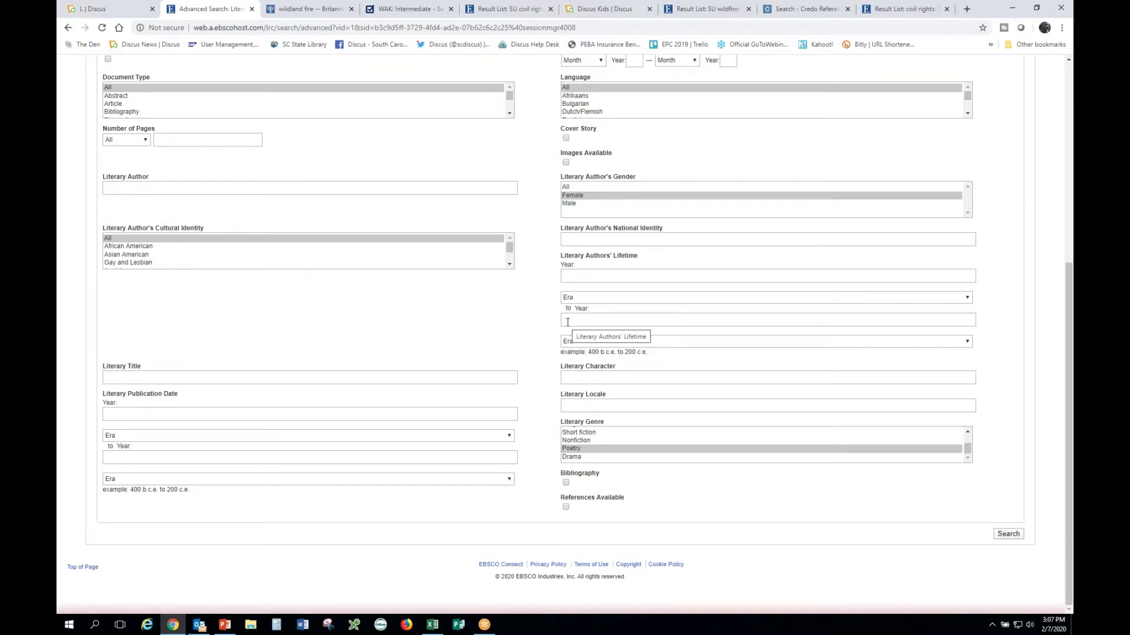
# - Set the literary author's cultural identity to African American and run the search without any keywords
pyautogui.scroll(1, 567, 322)
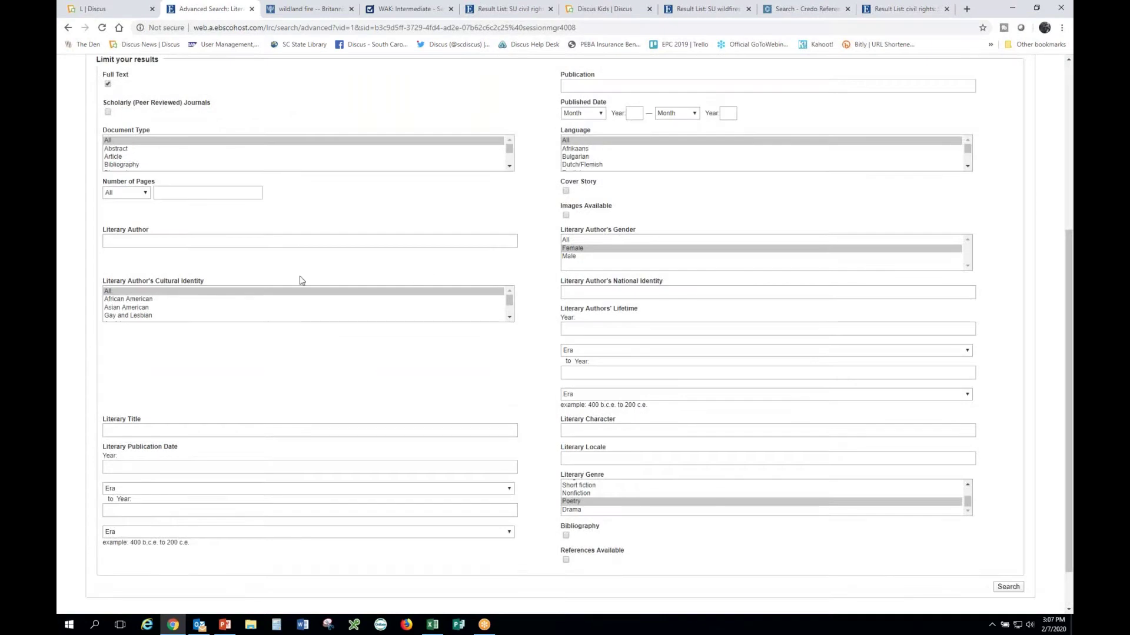
pyautogui.click(148, 301)
pyautogui.moveTo(104, 281); pyautogui.dragTo(183, 289)
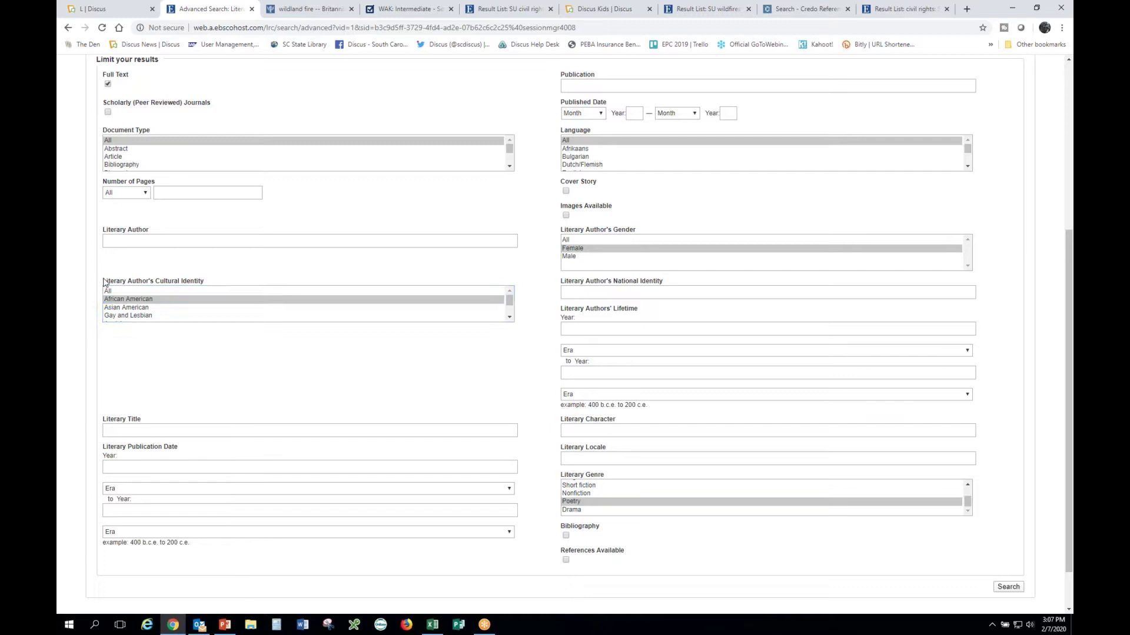
pyautogui.click(213, 282)
pyautogui.scroll(3, 571, 524)
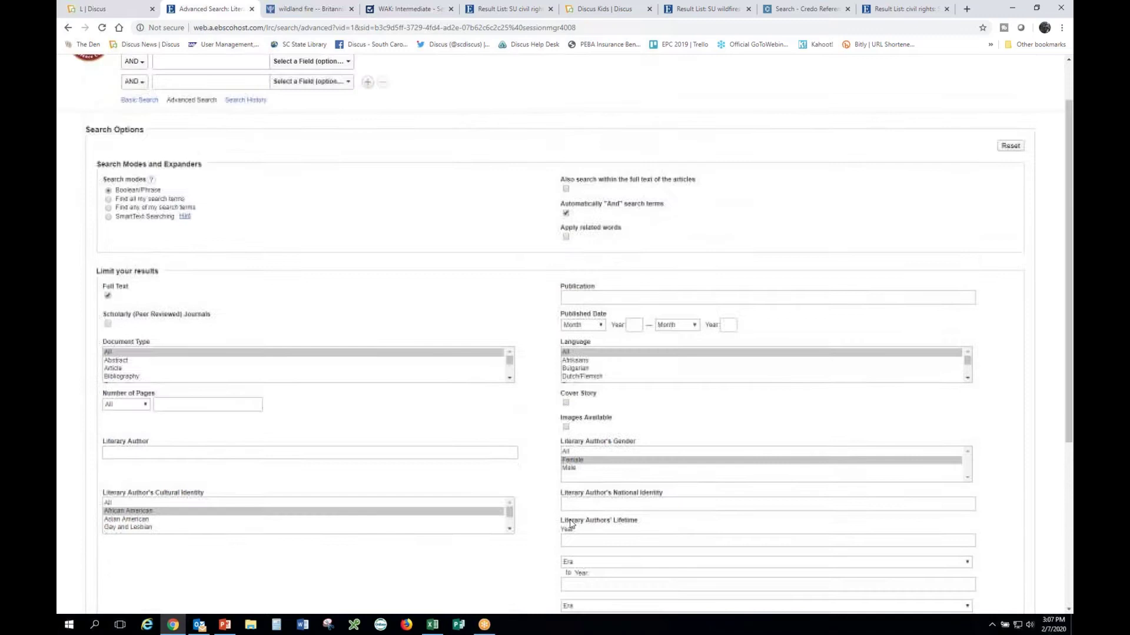
pyautogui.scroll(-3, 565, 330)
pyautogui.scroll(5, 237, 110)
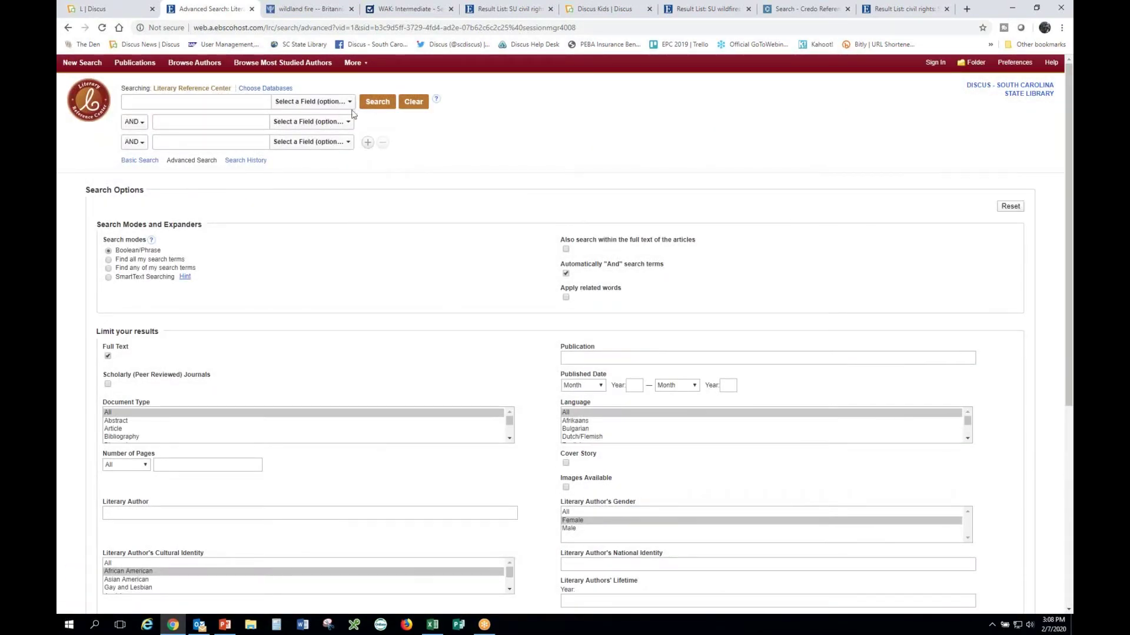
pyautogui.click(378, 105)
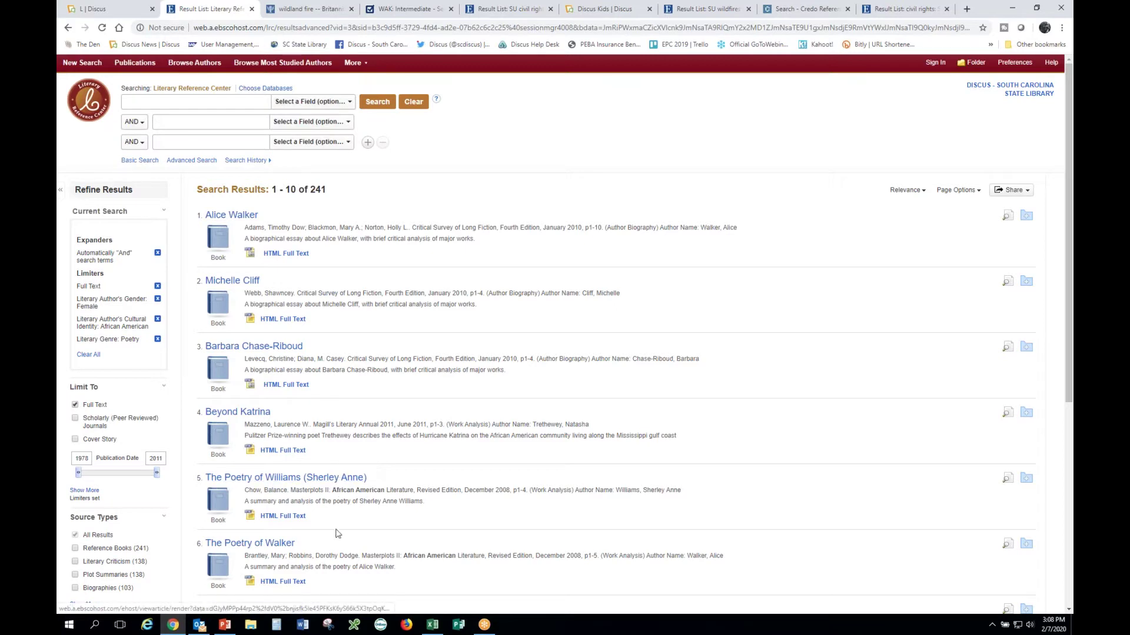
# - Look through the first page of results and narrow them to the Biographies source type
pyautogui.scroll(-3, 335, 551)
pyautogui.scroll(-2, 234, 291)
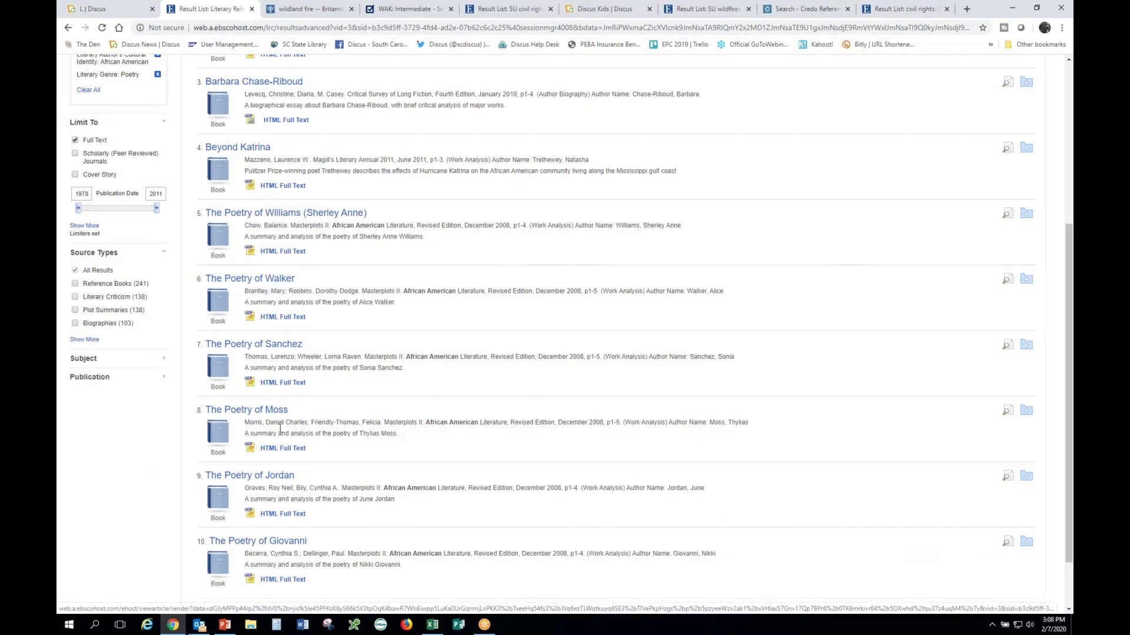
pyautogui.scroll(-2, 277, 516)
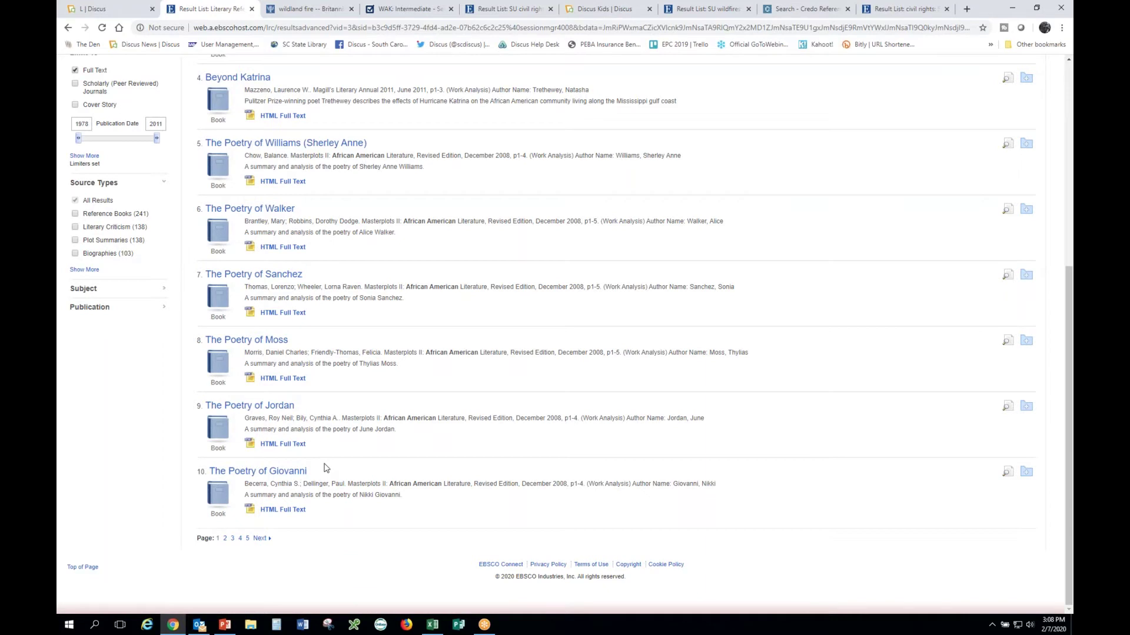
pyautogui.scroll(3, 324, 467)
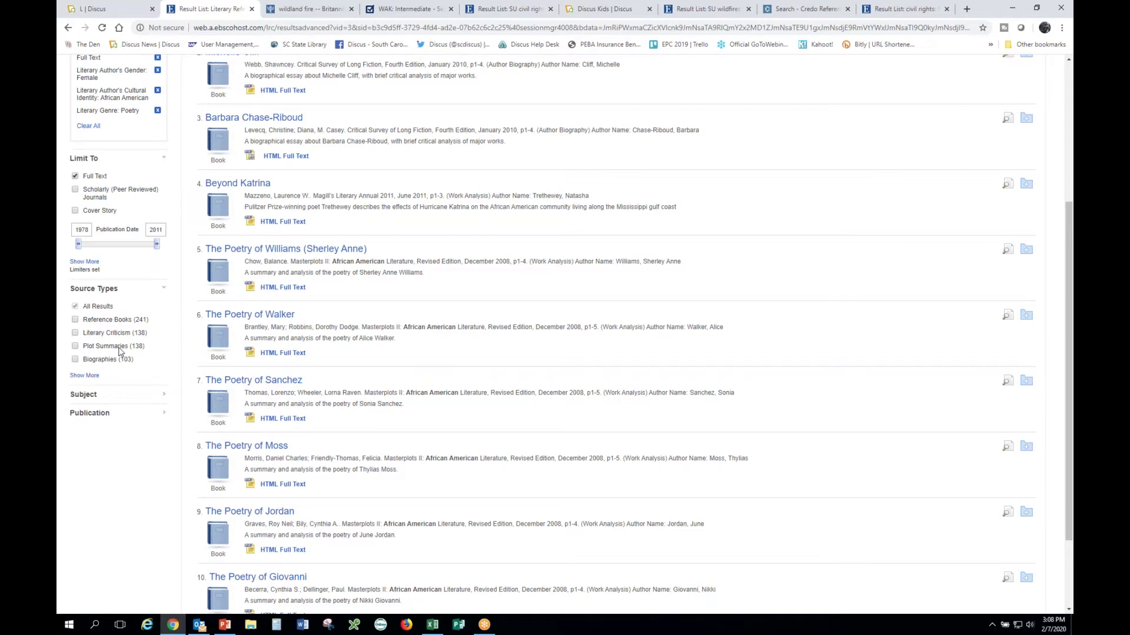
pyautogui.click(84, 375)
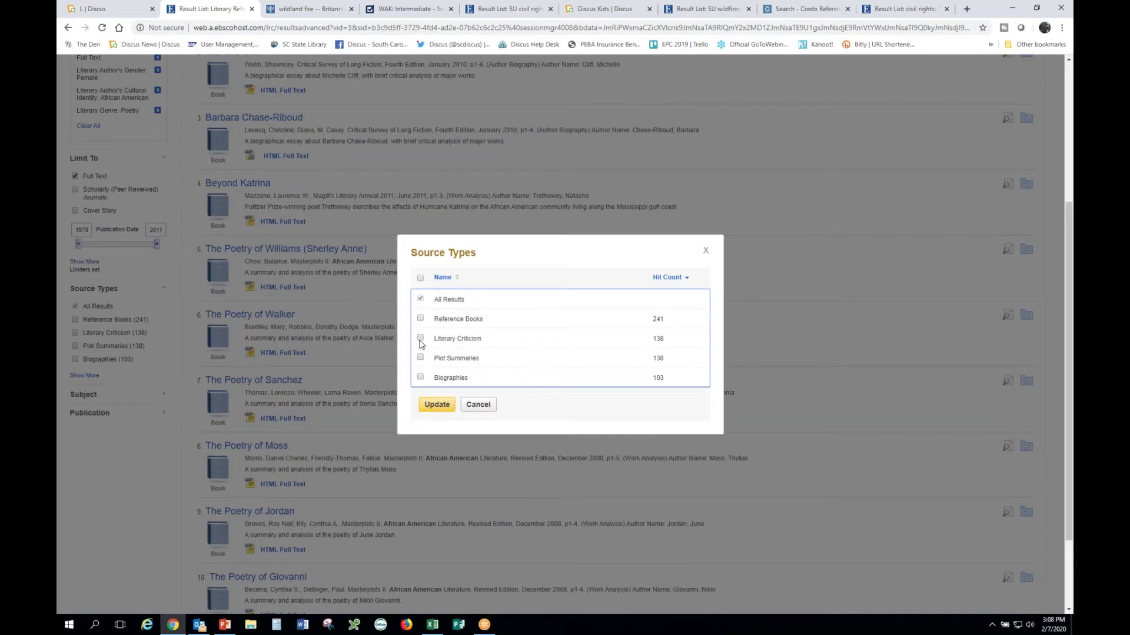
pyautogui.click(420, 377)
pyautogui.click(445, 406)
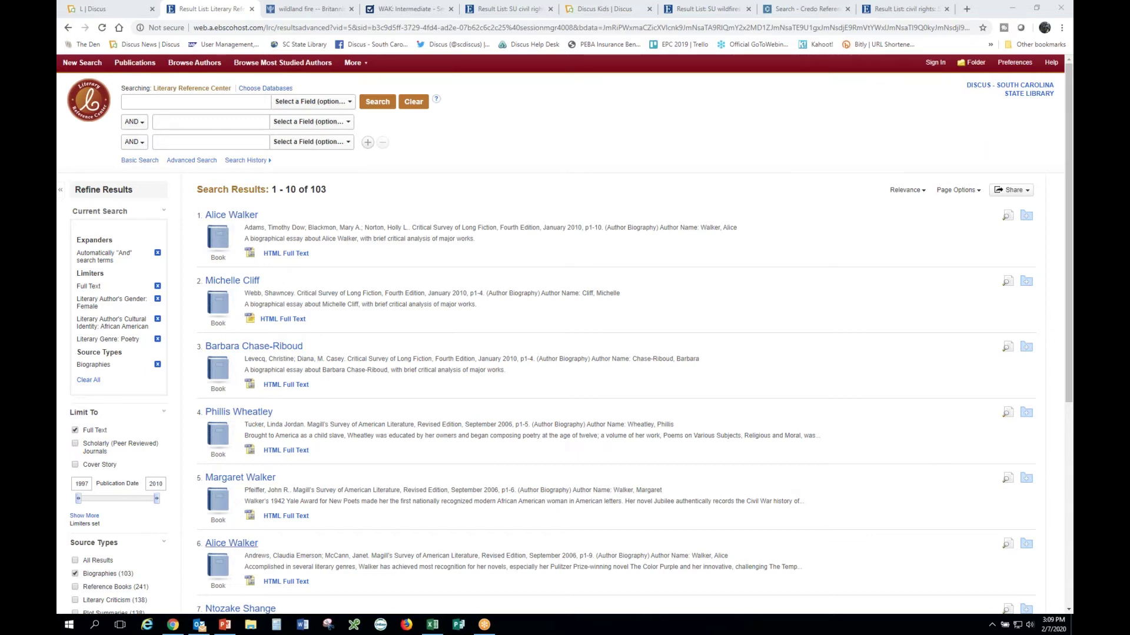
# - Switch to the PowerPoint presentation and start the slide show from slide 16, Electronic Resources Contacts
pyautogui.click(225, 625)
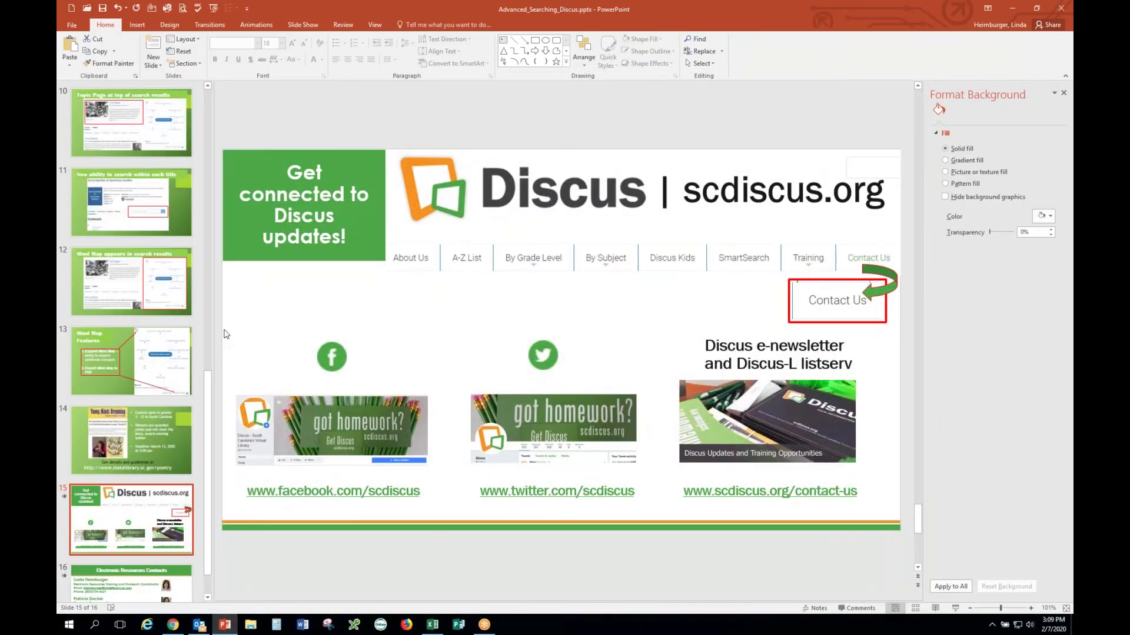
pyautogui.click(138, 588)
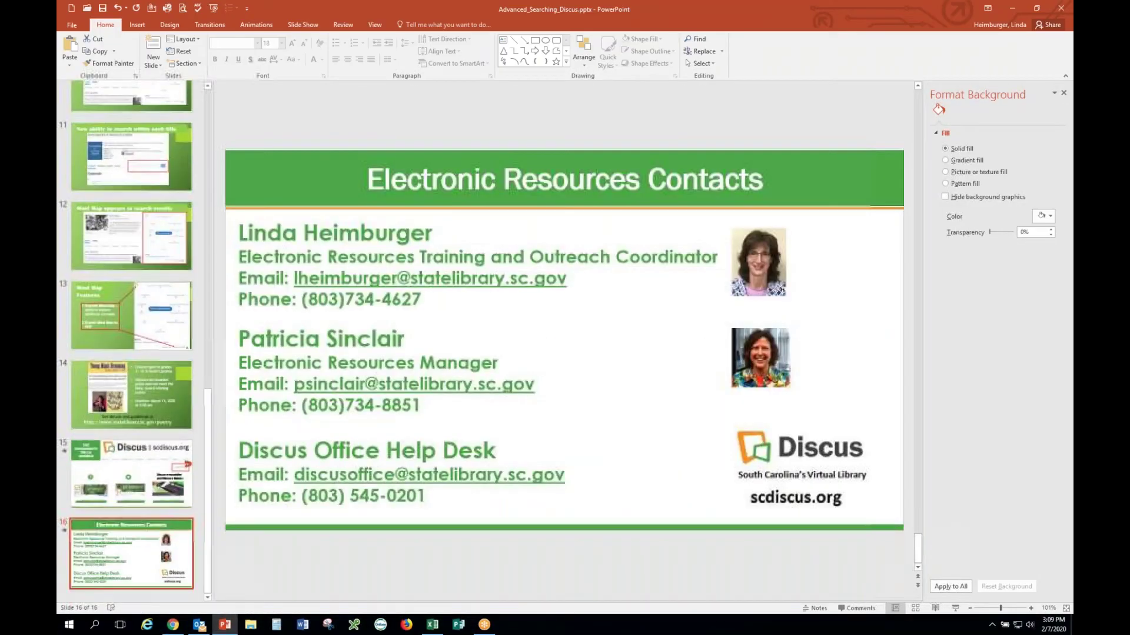
pyautogui.click(955, 610)
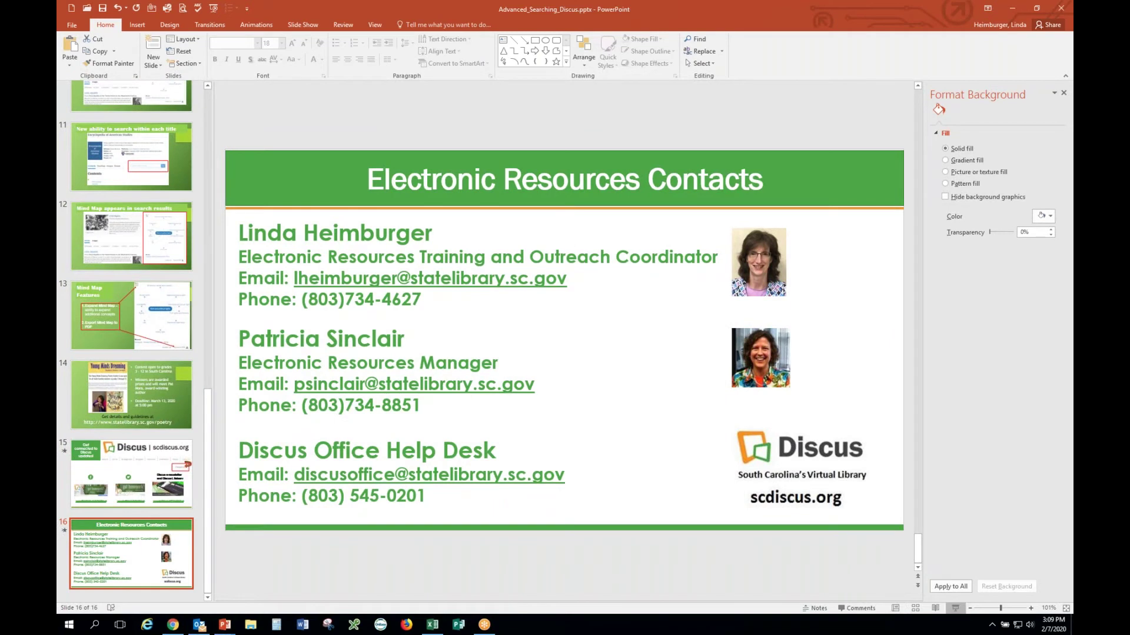